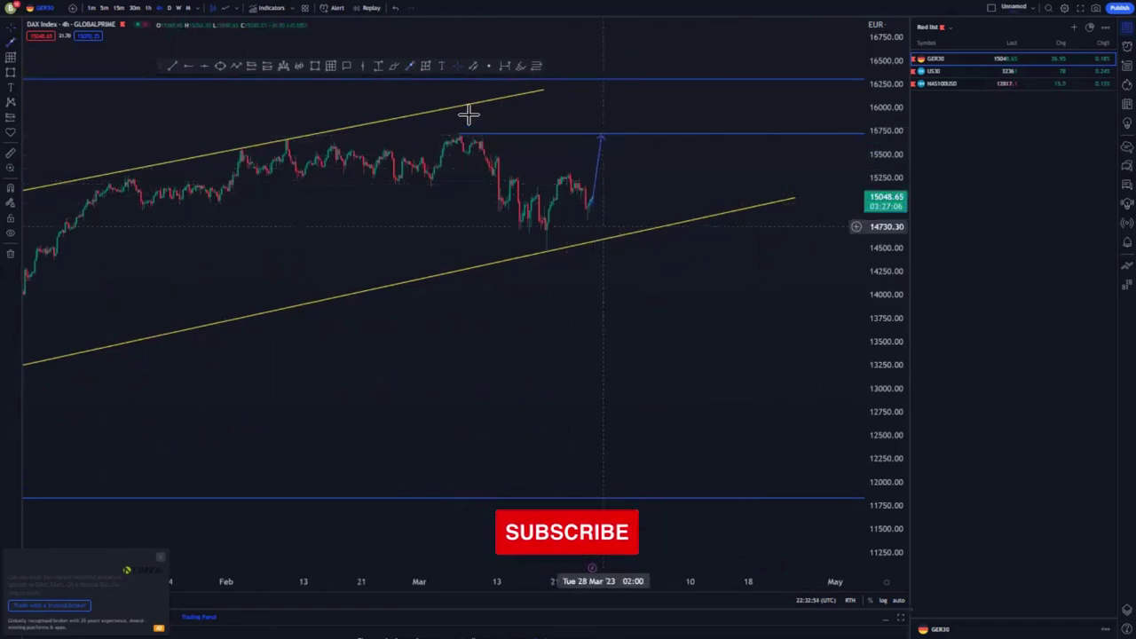
# - Draw a small rectangle around the early-March high where the blue level near 15,716 begins
pyautogui.moveTo(457, 130); pyautogui.dragTo(477, 140)
pyautogui.click(515, 115)
# - Draw an arrow from the blue level at about 15,716 down to about 11,790 on 31 Mar '23
pyautogui.click(412, 68)
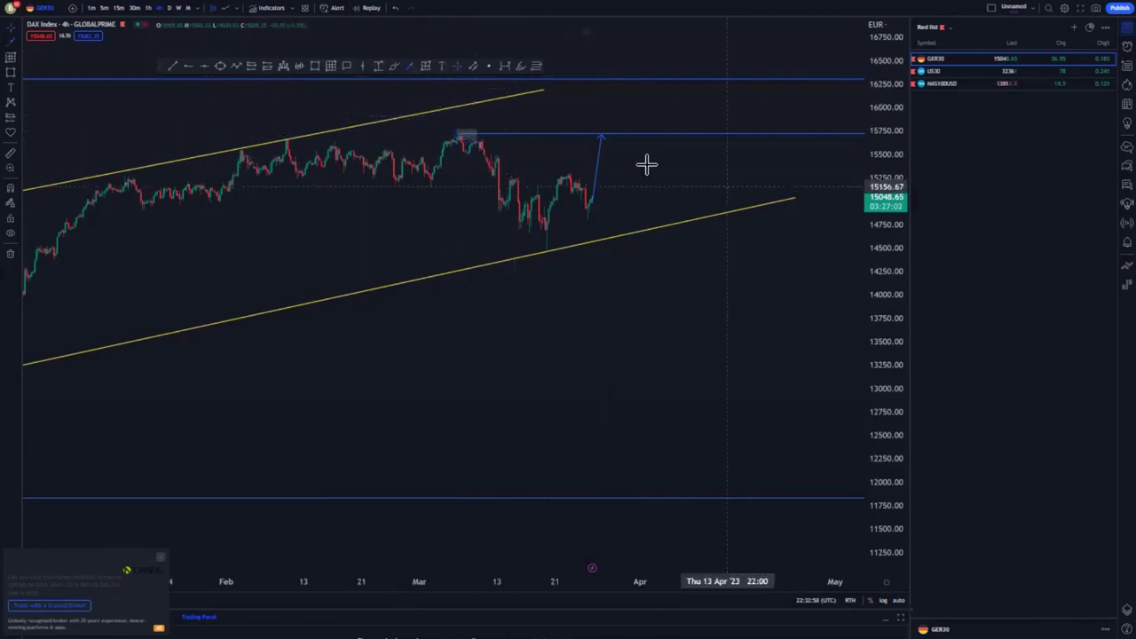
pyautogui.moveTo(603, 134)
pyautogui.mouseDown()
pyautogui.moveTo(651, 417)
pyautogui.moveTo(633, 498)
pyautogui.mouseUp()
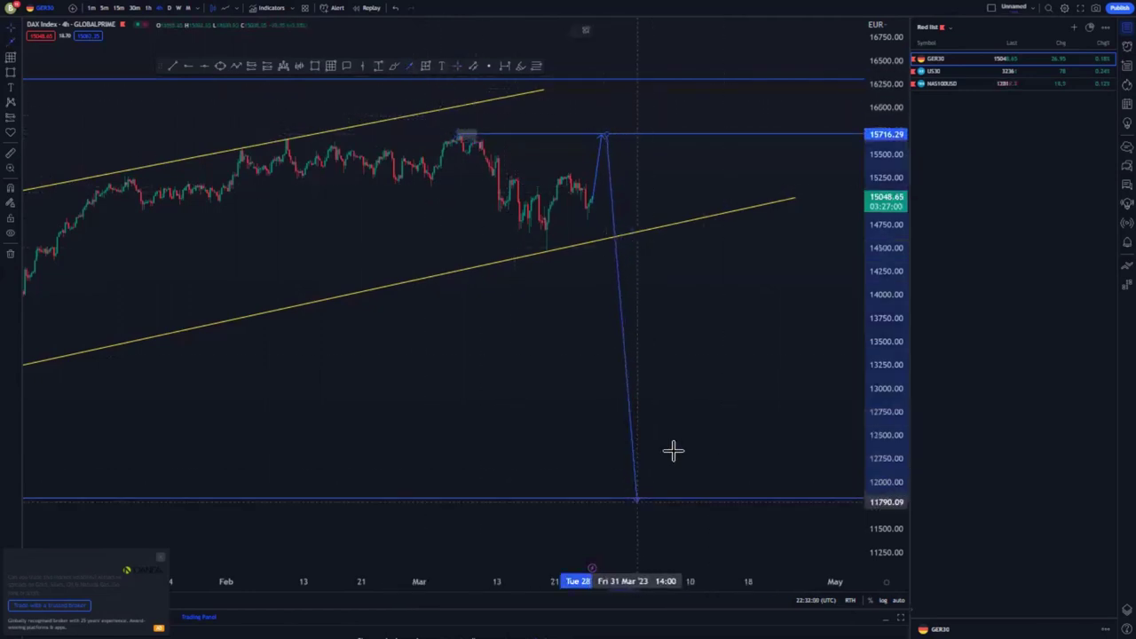
pyautogui.scroll(-1, 657, 365)
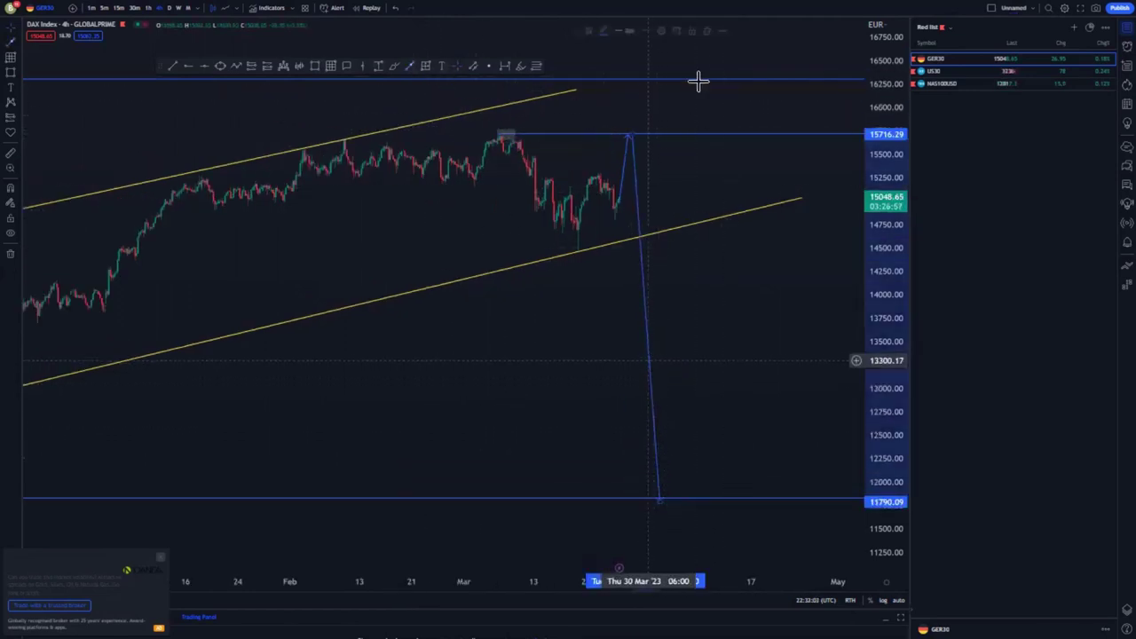
# - Delete the downward arrow and the upward arrow that reaches the blue level near 15,716
pyautogui.click(708, 30)
pyautogui.click(627, 152)
pyautogui.click(698, 31)
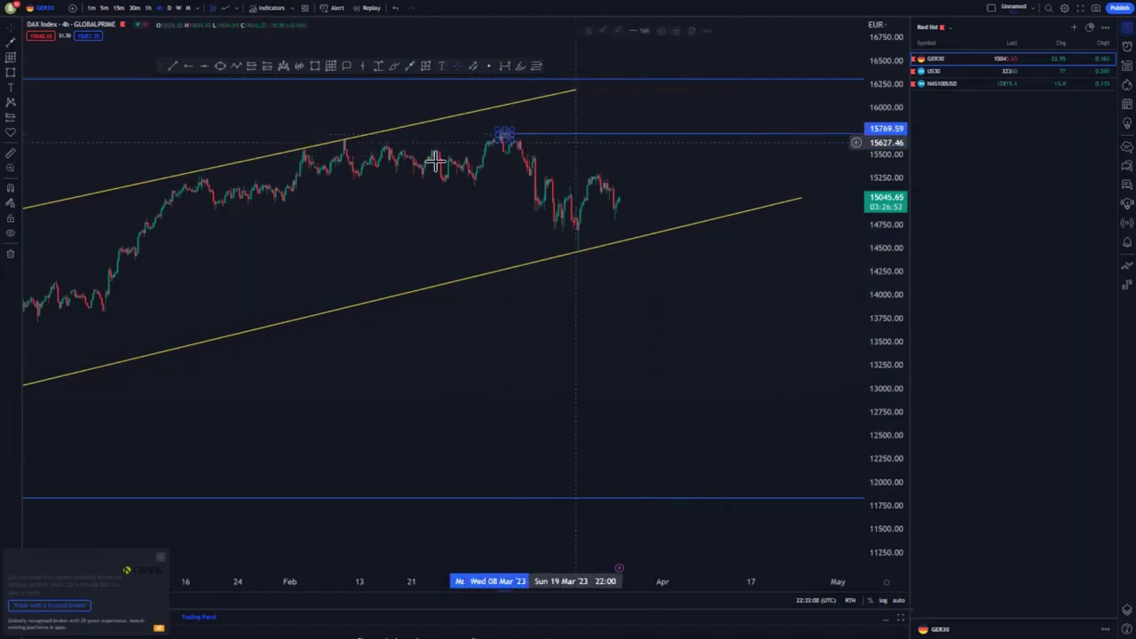
# - Draw a trend line under the March decline from about 15,183 on 2 Mar to about 14,472 on 19 Mar
pyautogui.click(171, 65)
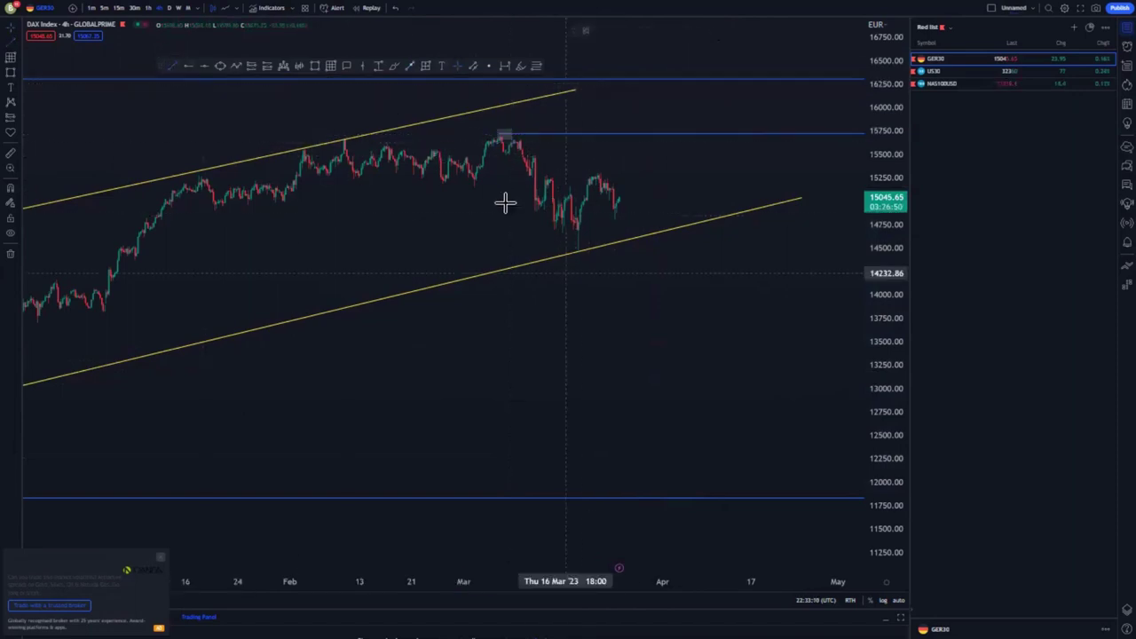
pyautogui.click(472, 183)
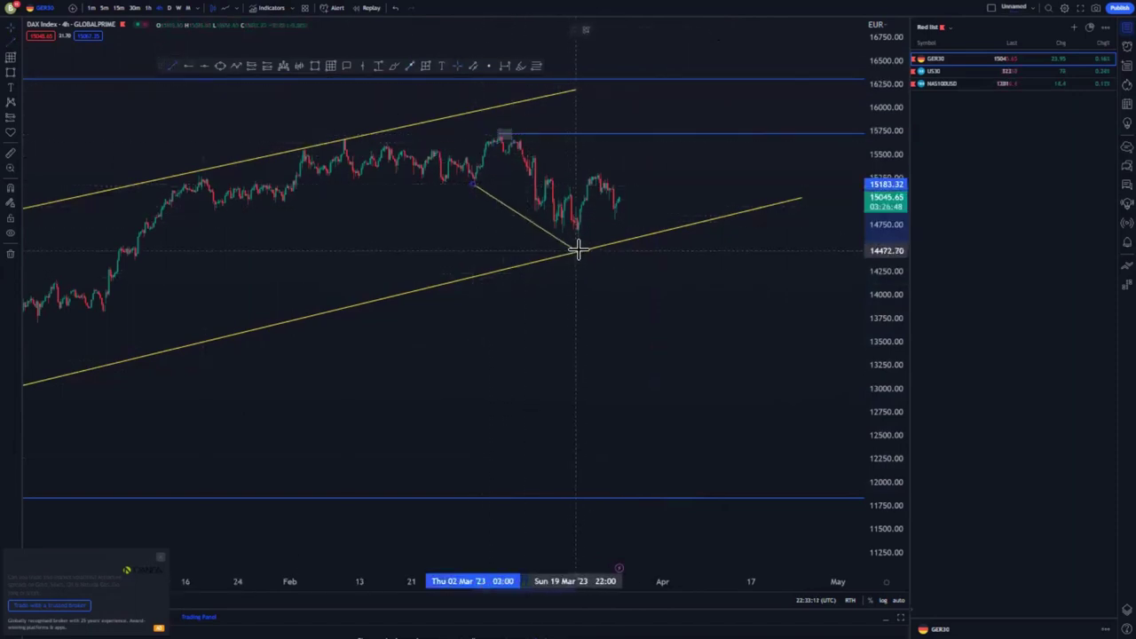
pyautogui.click(627, 271)
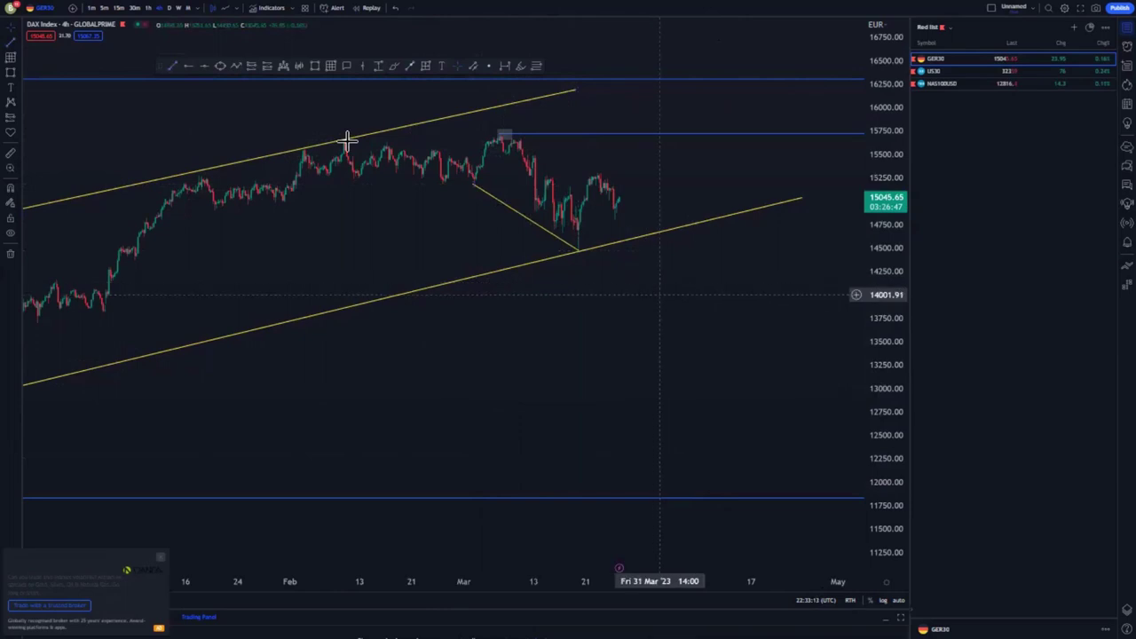
# - Draw the channel's upper trend line from about 15,707 on 9 Mar to about 15,041 on 20 Mar, and raise the lower line's start
pyautogui.click(560, 162)
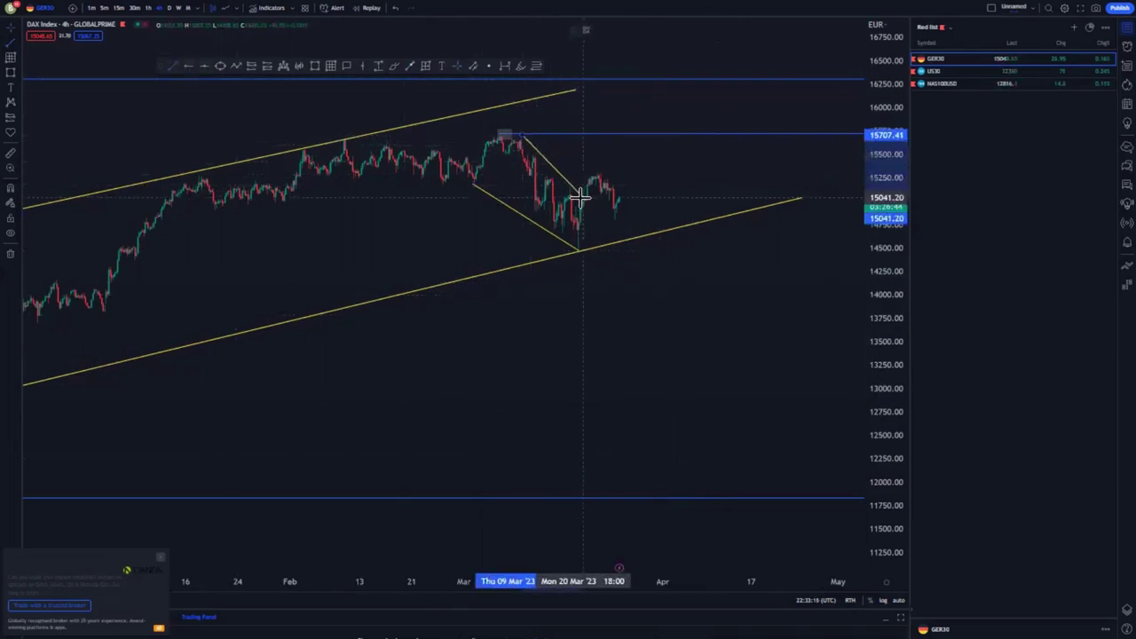
pyautogui.click(582, 198)
pyautogui.moveTo(474, 183); pyautogui.dragTo(484, 171)
pyautogui.scroll(-3, 683, 216)
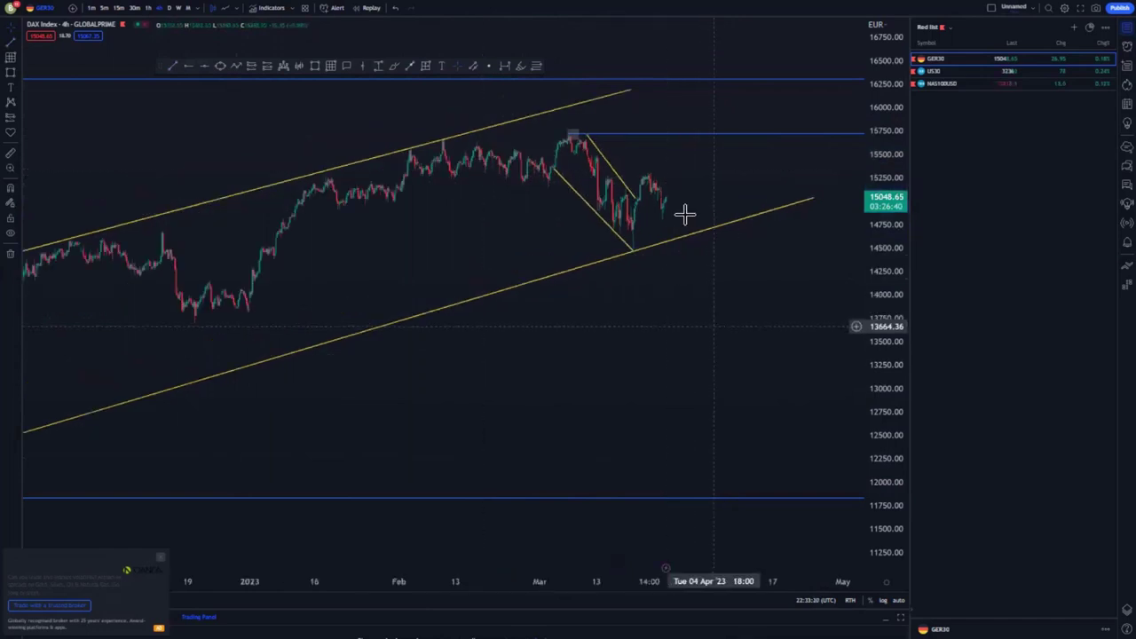
# - Brush a projected climb from the channel low to the blue level near 15,716, and circle both the March high and the target
pyautogui.scroll(3, 473, 210)
pyautogui.moveTo(585, 255); pyautogui.dragTo(638, 135)
pyautogui.moveTo(525, 132); pyautogui.dragTo(513, 127)
pyautogui.moveTo(629, 130); pyautogui.dragTo(643, 132)
pyautogui.click(670, 293)
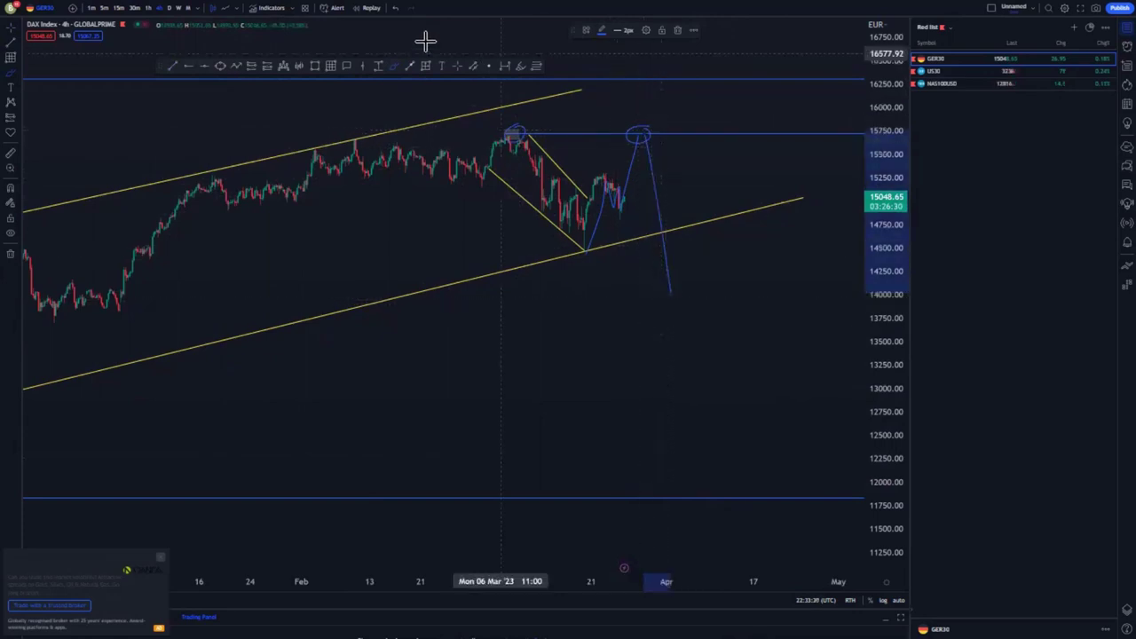
pyautogui.click(395, 8)
# - Draw a rectangle around the January 2022 high where the upper blue level begins
pyautogui.scroll(-6, 617, 195)
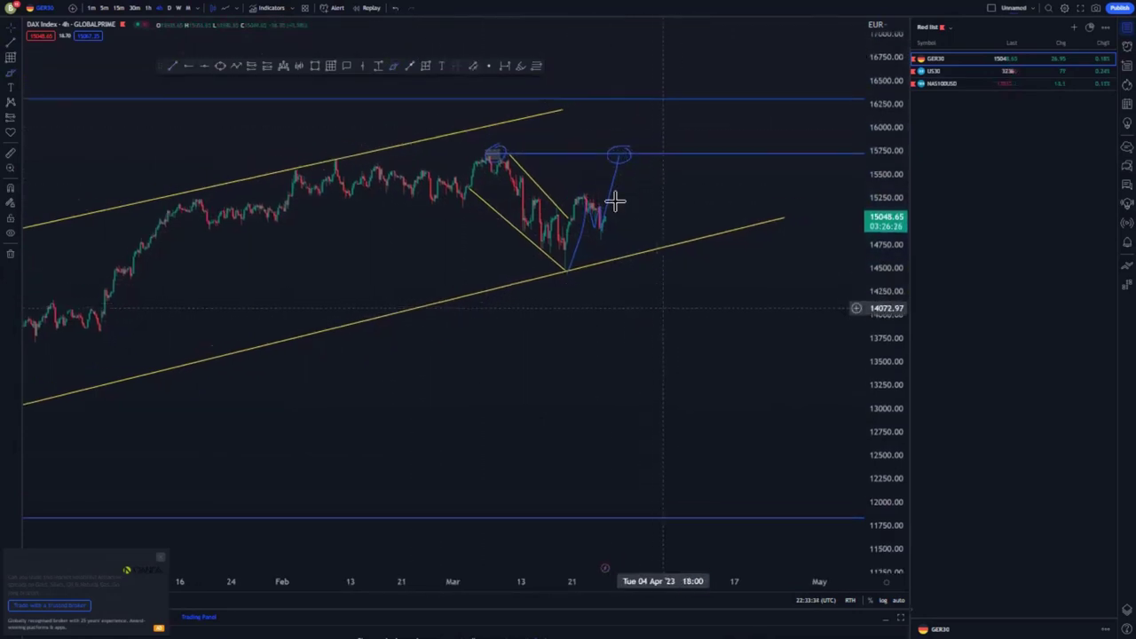
pyautogui.scroll(-5, 375, 190)
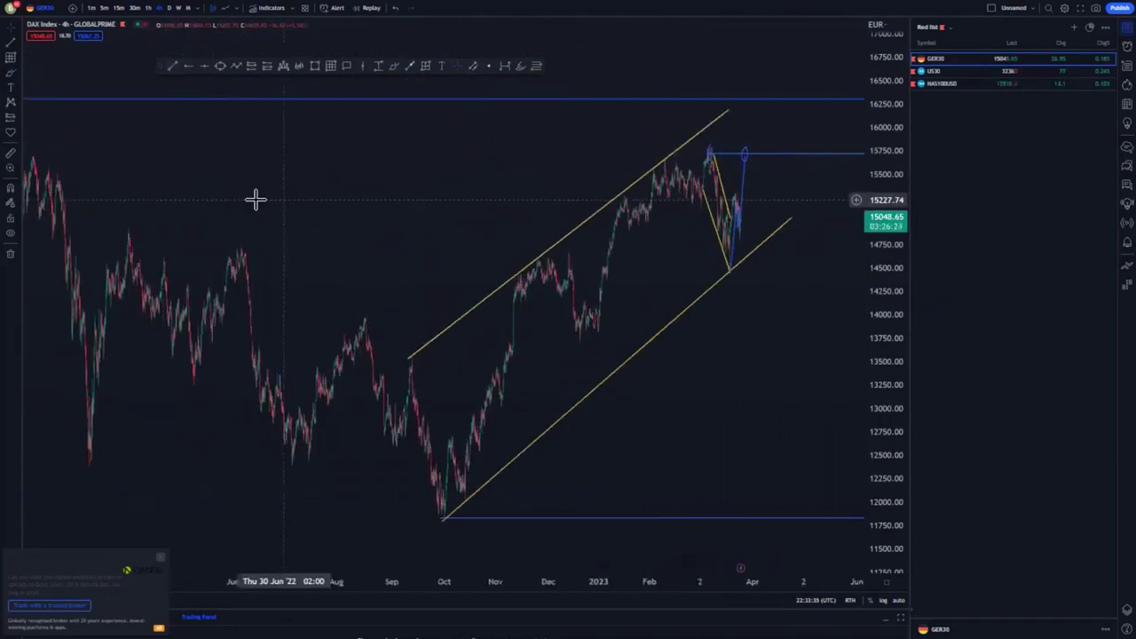
pyautogui.scroll(-2, 381, 133)
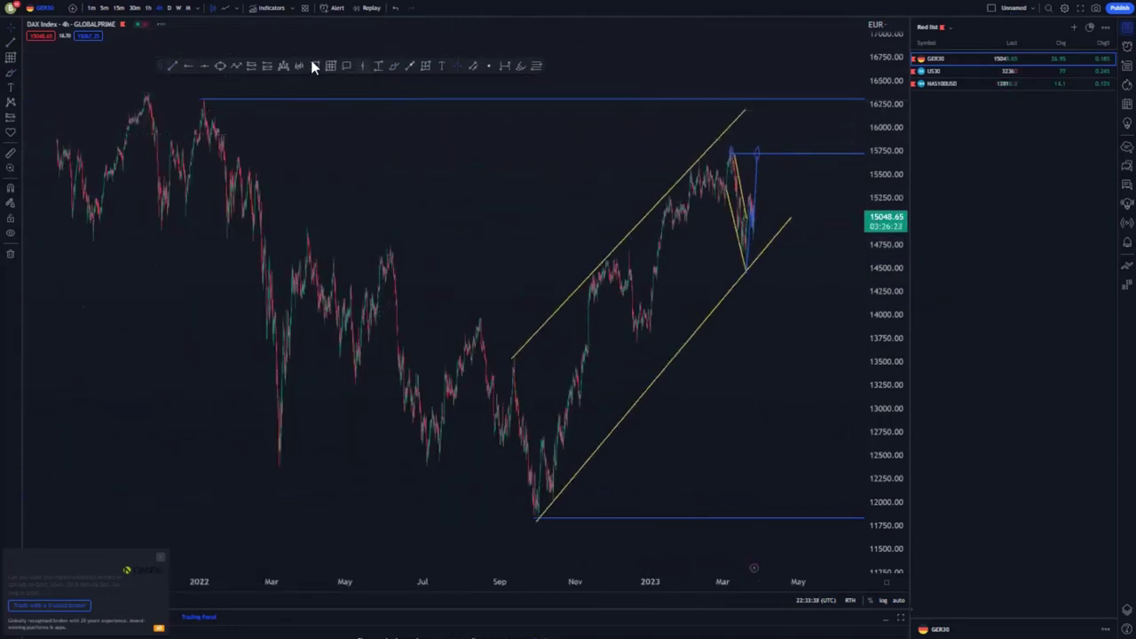
pyautogui.moveTo(198, 92); pyautogui.dragTo(225, 125)
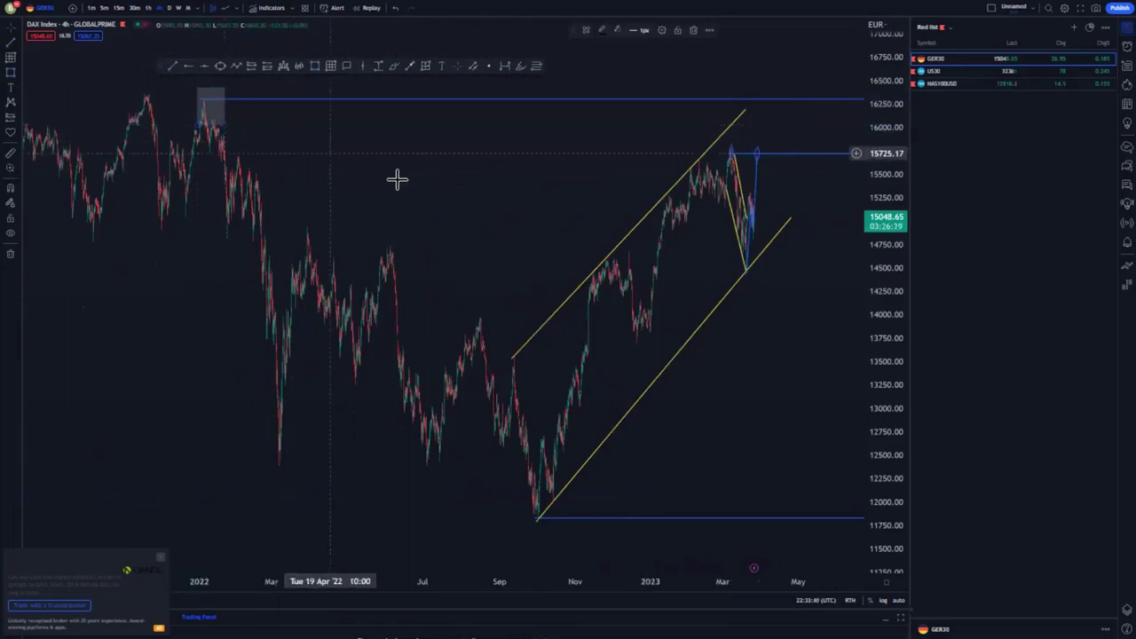
# - Draw an arrow from the upper blue level at about 16,303 down to about 11,941, and delete it
pyautogui.moveTo(500, 116); pyautogui.dragTo(344, 102)
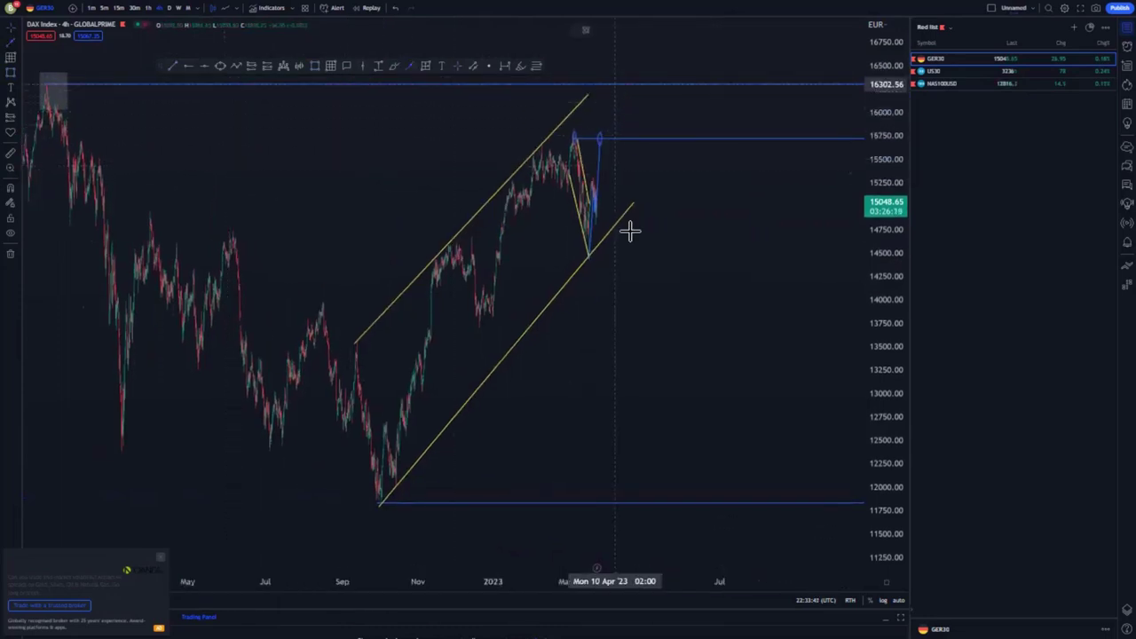
pyautogui.click(616, 85)
pyautogui.click(683, 491)
pyautogui.moveTo(901, 297); pyautogui.dragTo(879, 435)
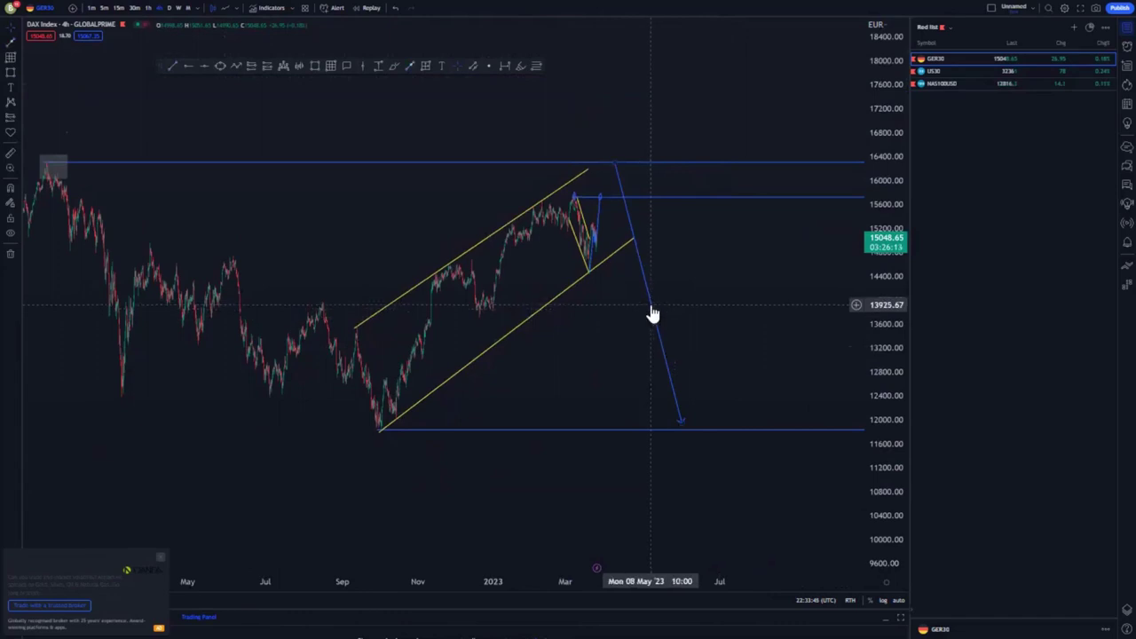
pyautogui.click(652, 314)
pyautogui.click(711, 30)
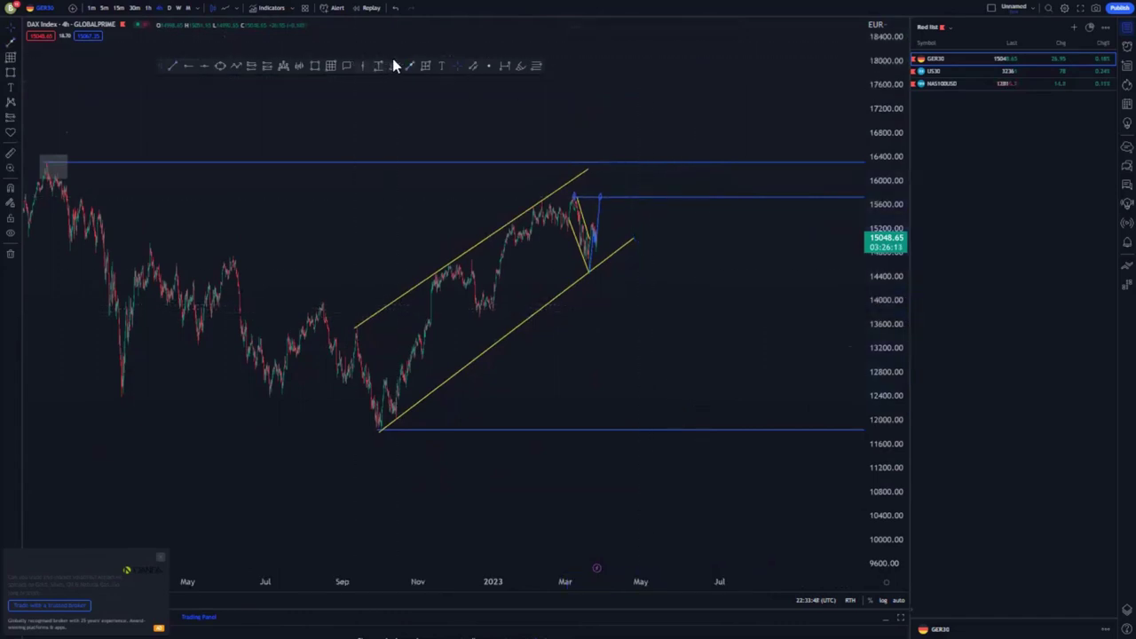
# - Brush a scenario with a spike above the upper blue level to about 16,845, a pullback, a circled retest and a long fall
pyautogui.moveTo(610, 184); pyautogui.dragTo(615, 130)
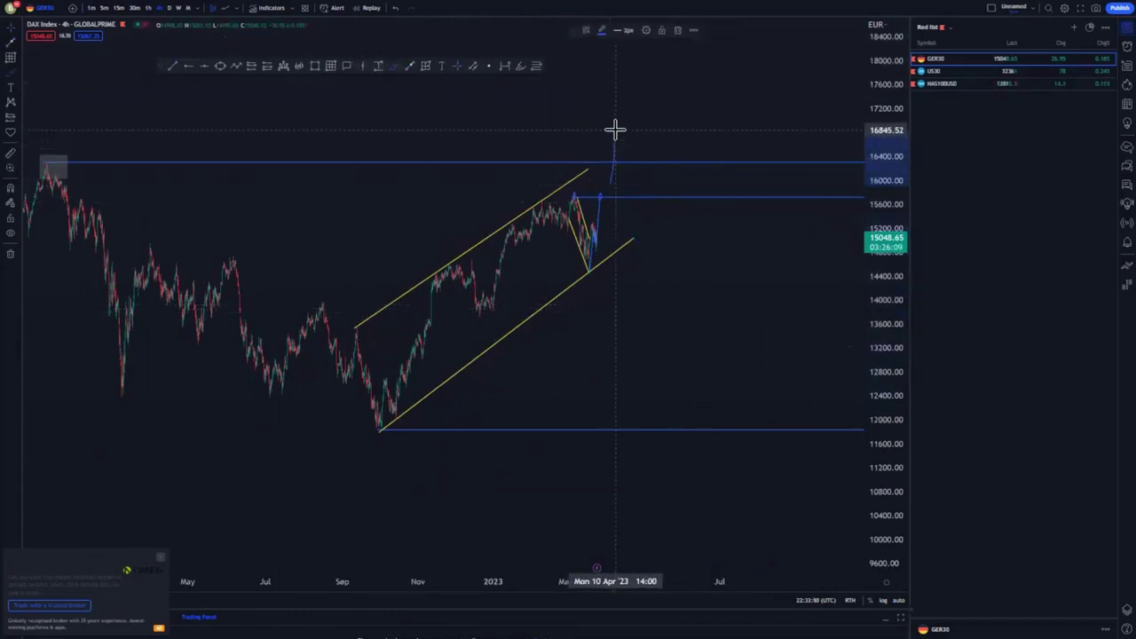
pyautogui.moveTo(631, 195); pyautogui.dragTo(637, 206)
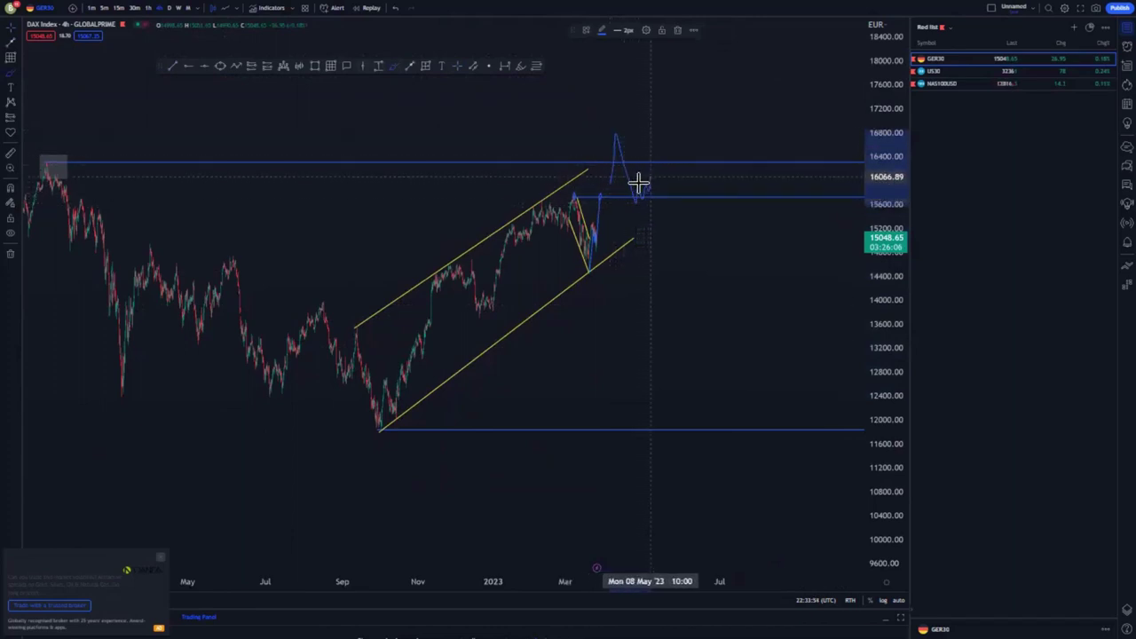
pyautogui.moveTo(653, 180); pyautogui.dragTo(755, 427)
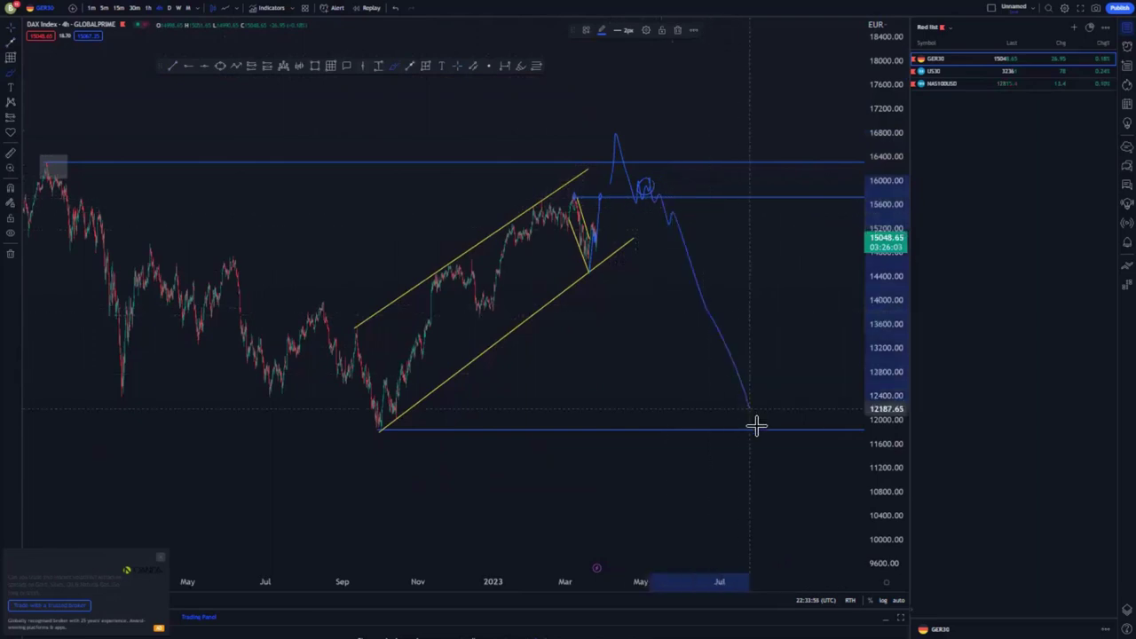
# - Undo the freehand scenario strokes, and delete the downward arrow and the brushed climb to the blue level
pyautogui.click(393, 9)
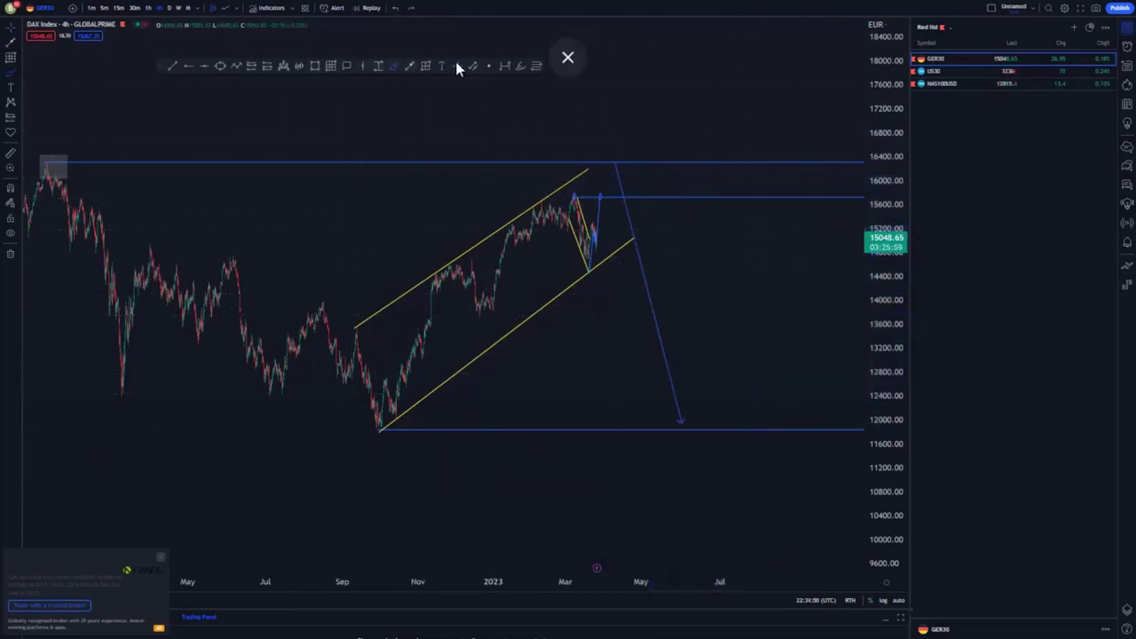
pyautogui.click(631, 226)
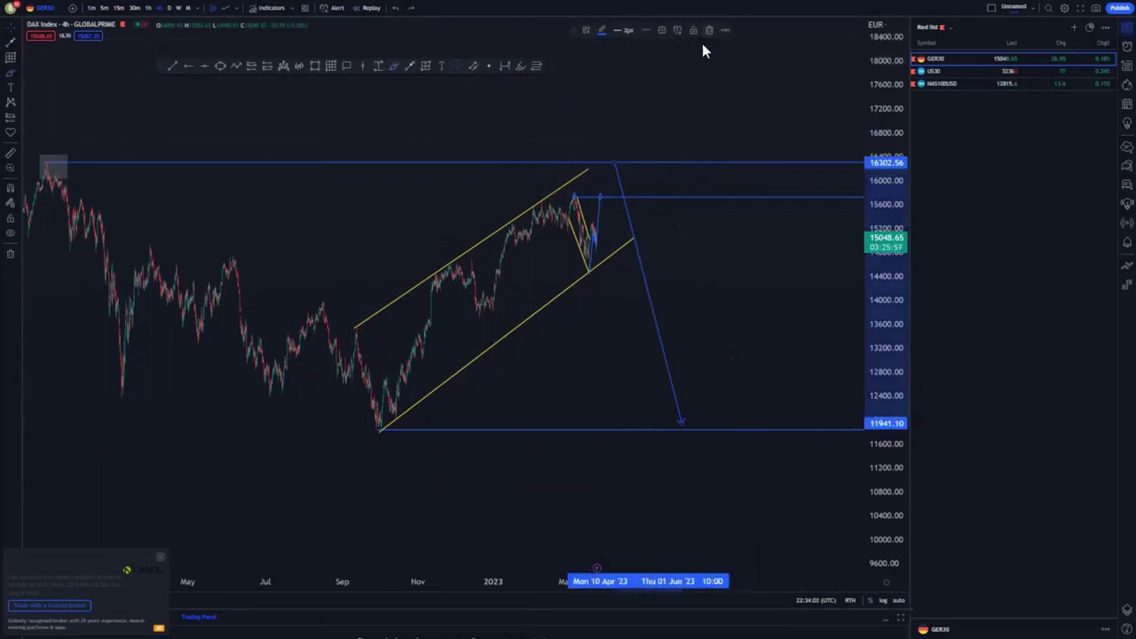
pyautogui.click(708, 33)
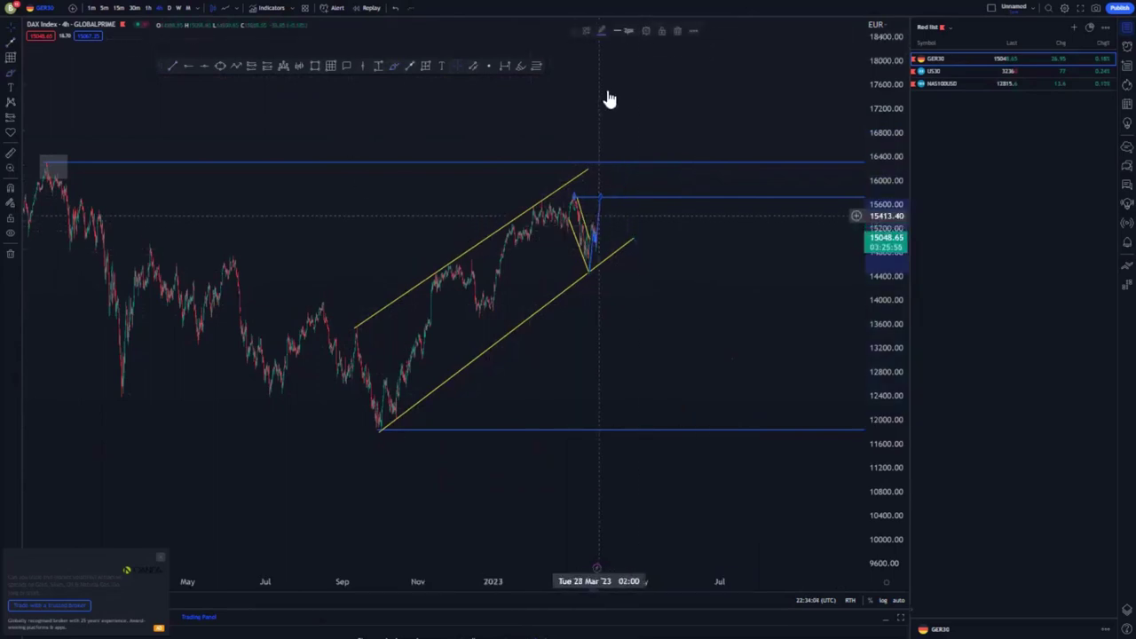
# - Switch the DAX chart to the 1-hour timeframe
pyautogui.moveTo(441, 165); pyautogui.dragTo(502, 278)
pyautogui.scroll(3, 502, 266)
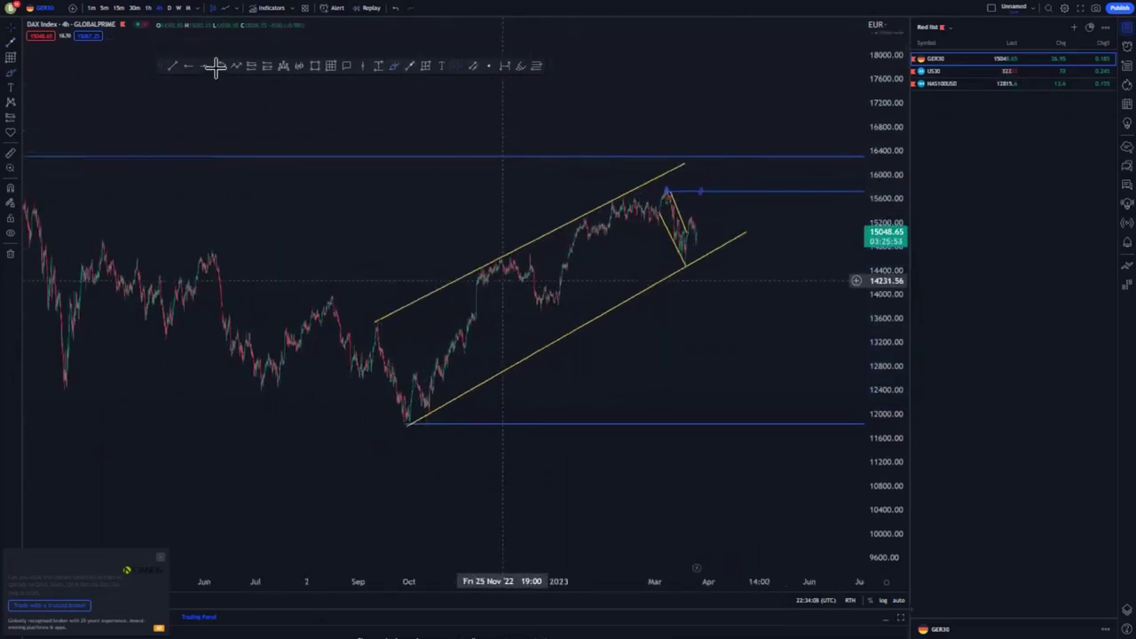
pyautogui.click(148, 9)
pyautogui.moveTo(874, 490); pyautogui.dragTo(867, 330)
pyautogui.scroll(2, 799, 392)
pyautogui.moveTo(661, 353); pyautogui.dragTo(601, 463)
pyautogui.scroll(5, 621, 439)
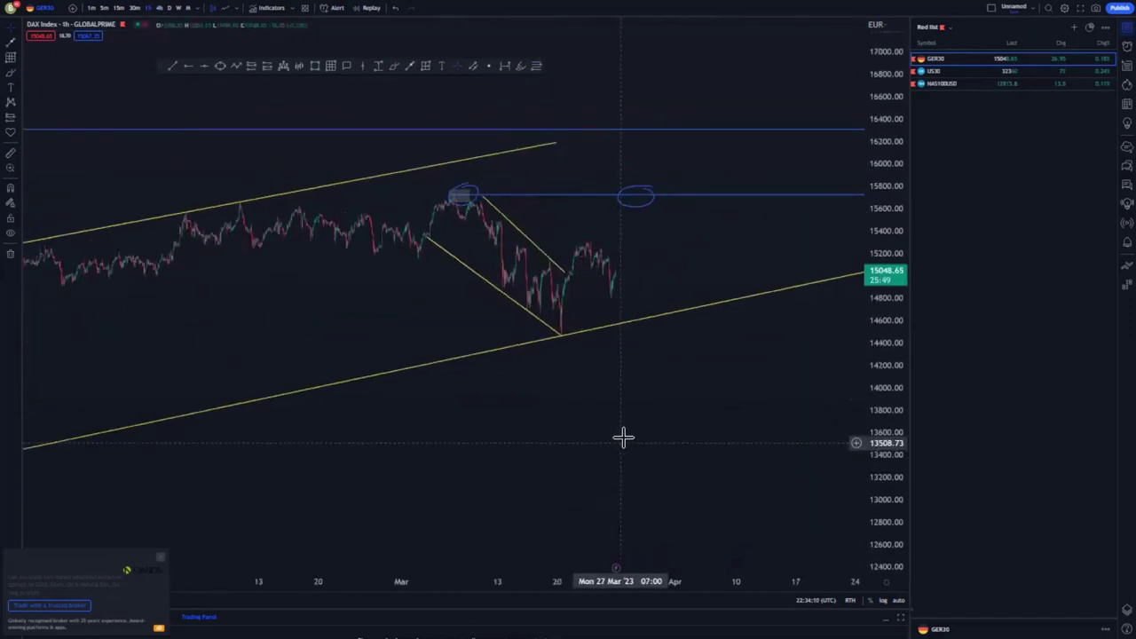
# - Move the end of the March channel's upper trend line to about 15,073 on 20 Mar '23 at 04:00
pyautogui.scroll(5, 745, 436)
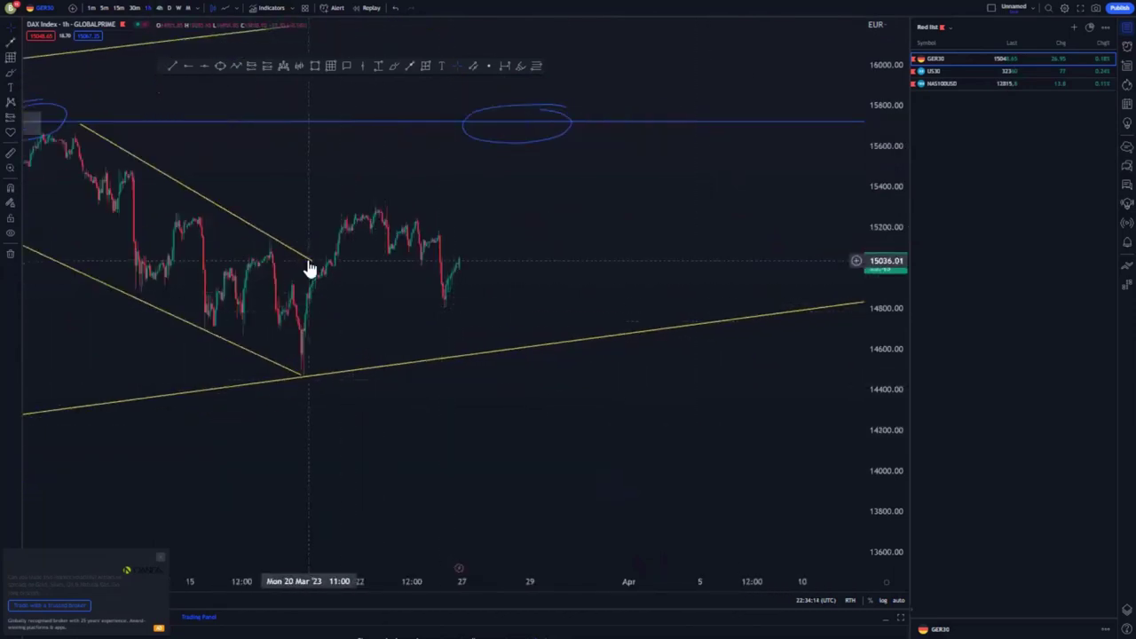
pyautogui.moveTo(345, 282); pyautogui.dragTo(300, 258)
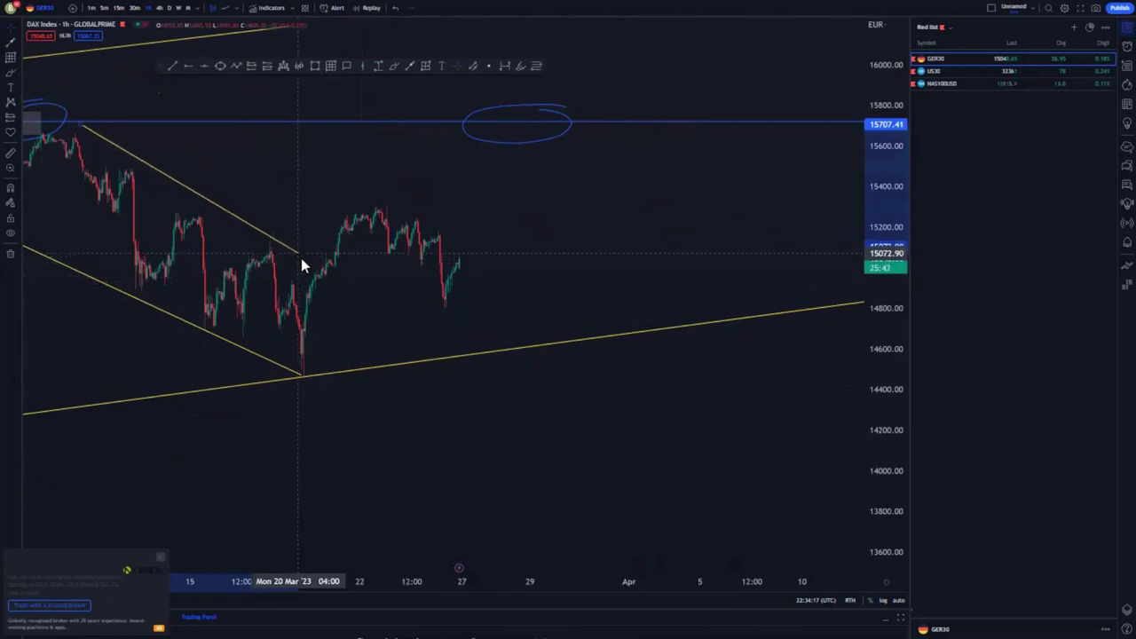
pyautogui.click(360, 317)
# - Draw a small falling channel around the late-March pullback with two trend lines, and realign the lower line to the lows
pyautogui.moveTo(334, 263); pyautogui.dragTo(459, 311)
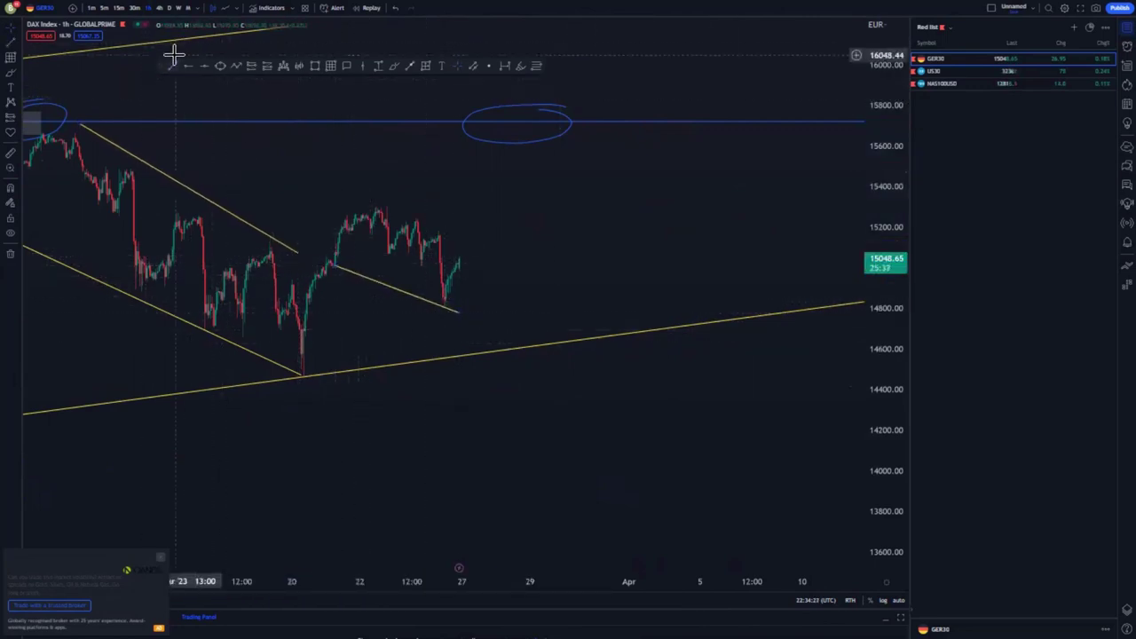
pyautogui.moveTo(383, 204); pyautogui.dragTo(458, 238)
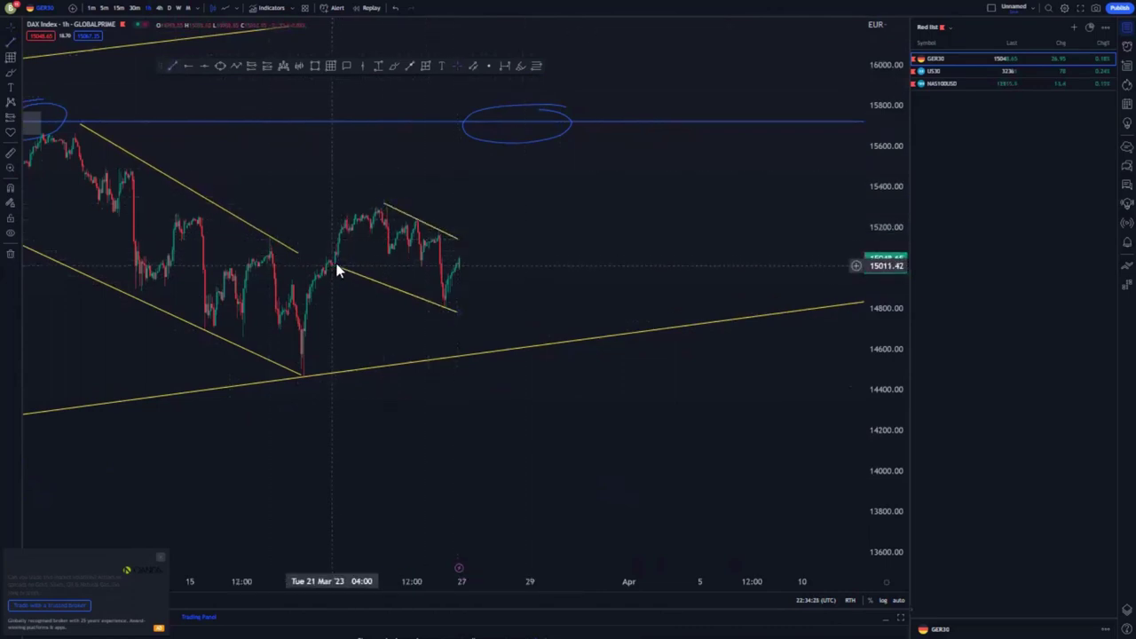
pyautogui.click(340, 266)
pyautogui.moveTo(339, 261); pyautogui.dragTo(339, 258)
pyautogui.click(474, 310)
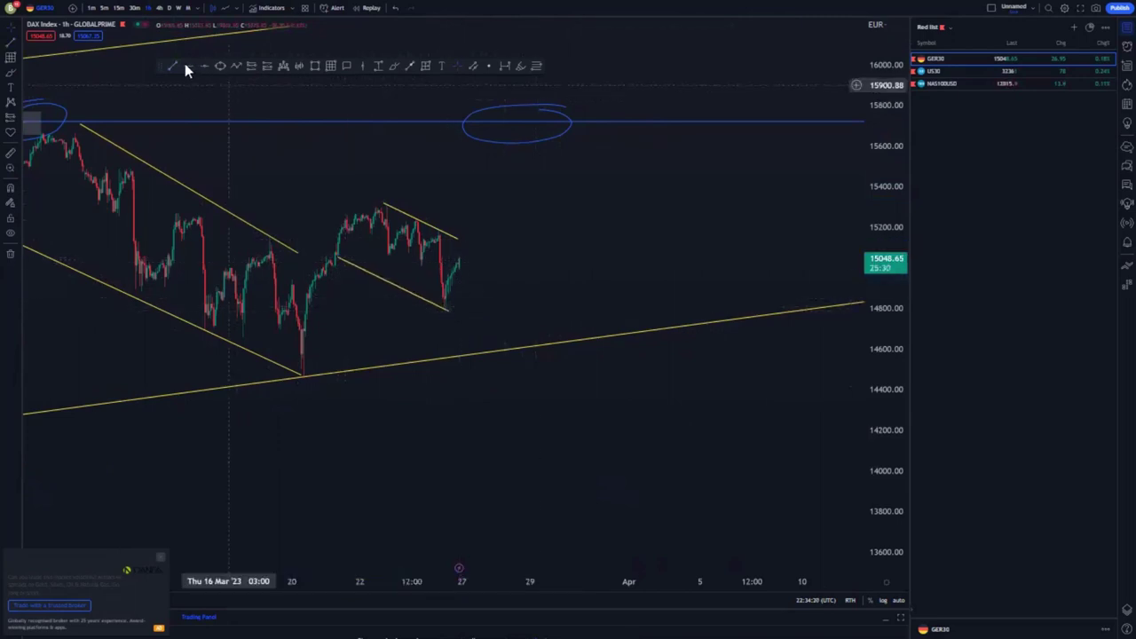
# - Place a horizontal ray at about 14,806 from the 20 March rally, and nudge it slightly higher
pyautogui.click(307, 307)
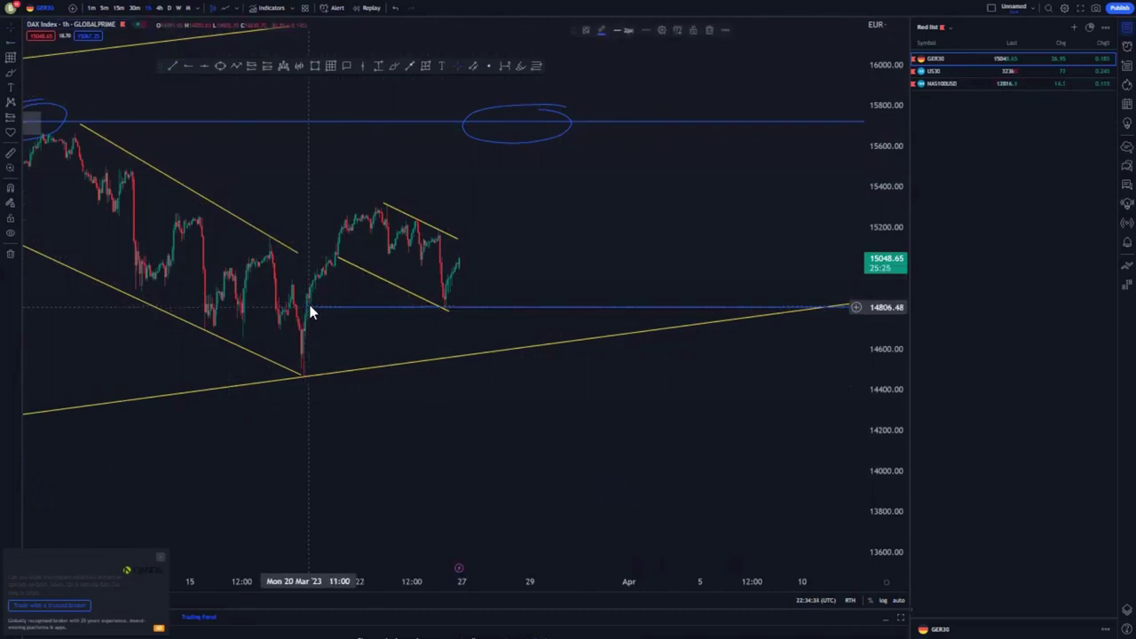
pyautogui.moveTo(309, 307); pyautogui.dragTo(310, 304)
pyautogui.click(513, 316)
# - Draw a small rectangle around the candles where the new horizontal ray starts
pyautogui.scroll(-1, 506, 315)
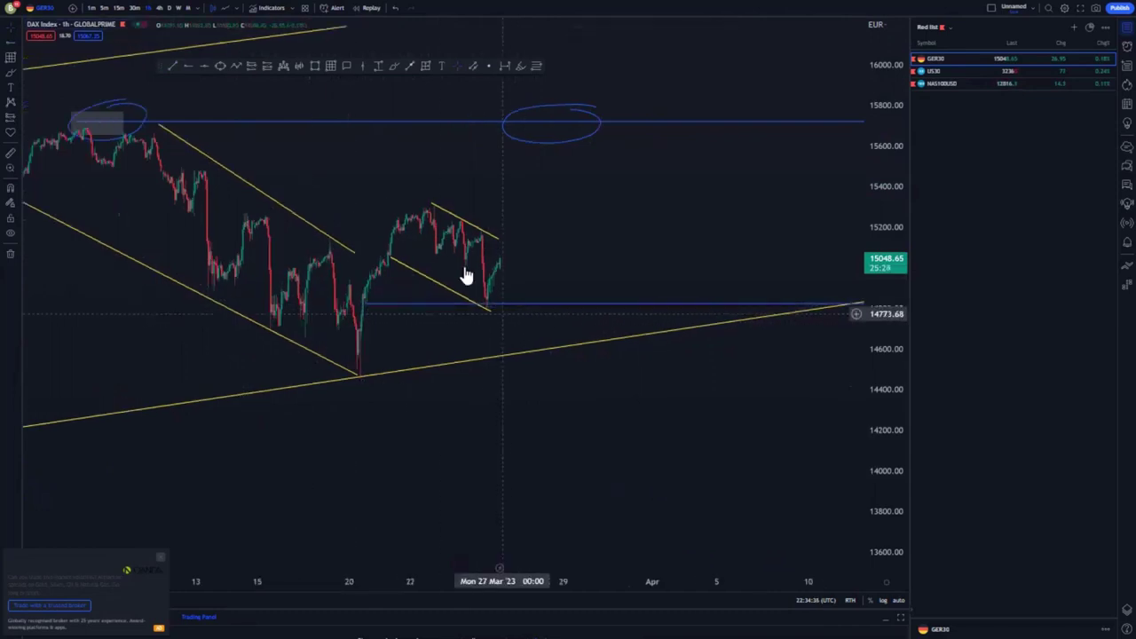
pyautogui.click(315, 66)
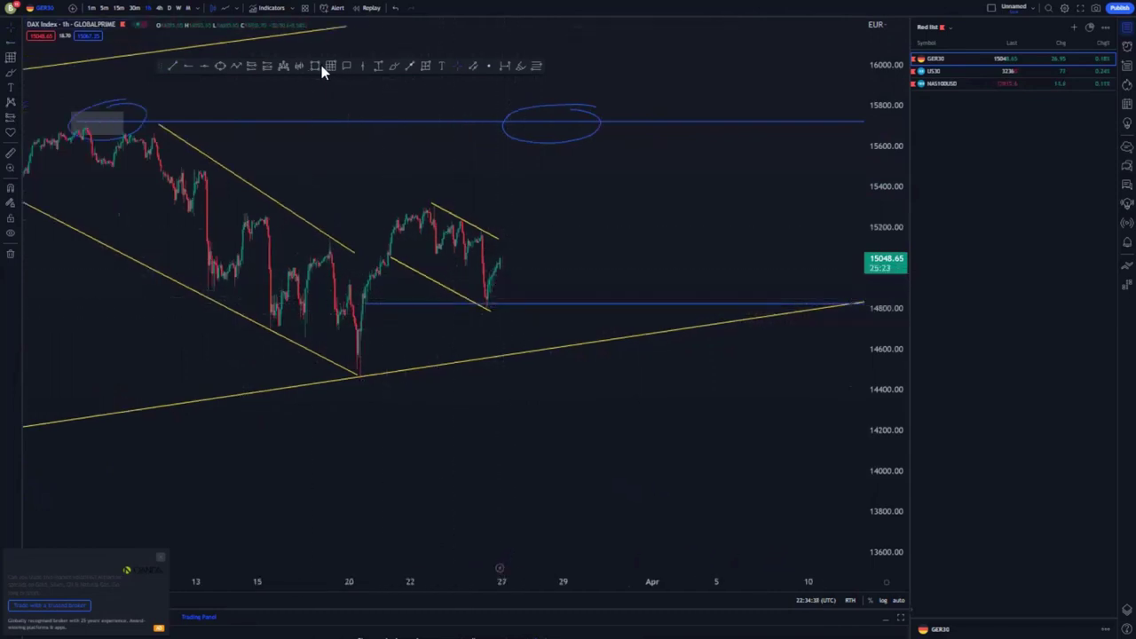
pyautogui.click(357, 298)
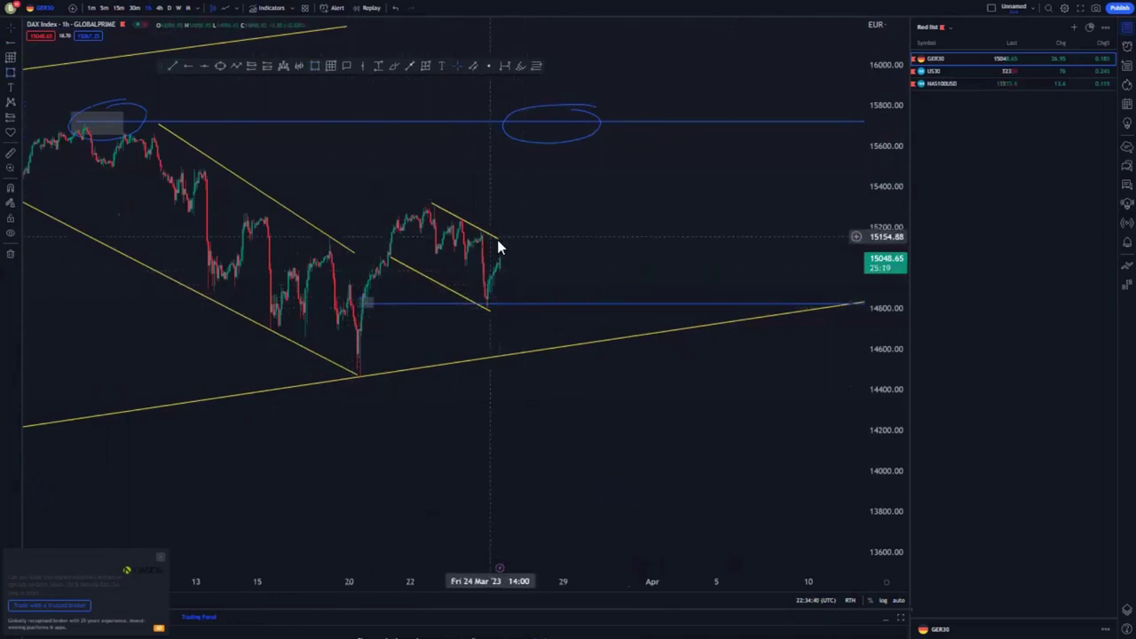
# - Extend the small falling channel's upper trend line slightly and delete the freehand circle ahead of price on the upper horizontal ray
pyautogui.moveTo(498, 239); pyautogui.dragTo(508, 244)
pyautogui.click(547, 142)
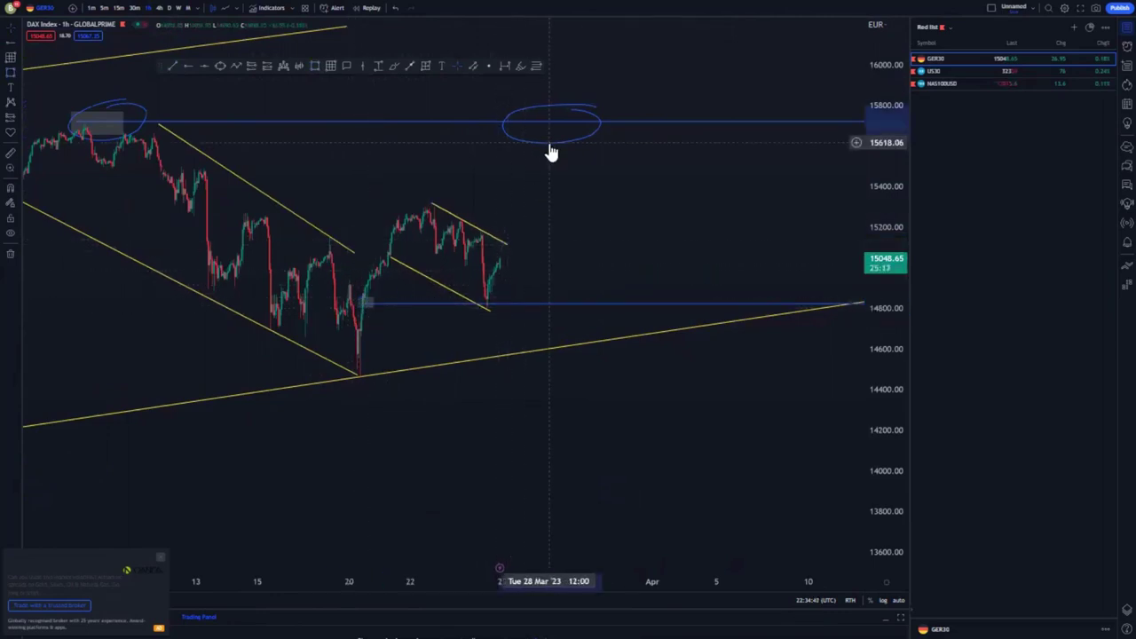
pyautogui.press('Delete')
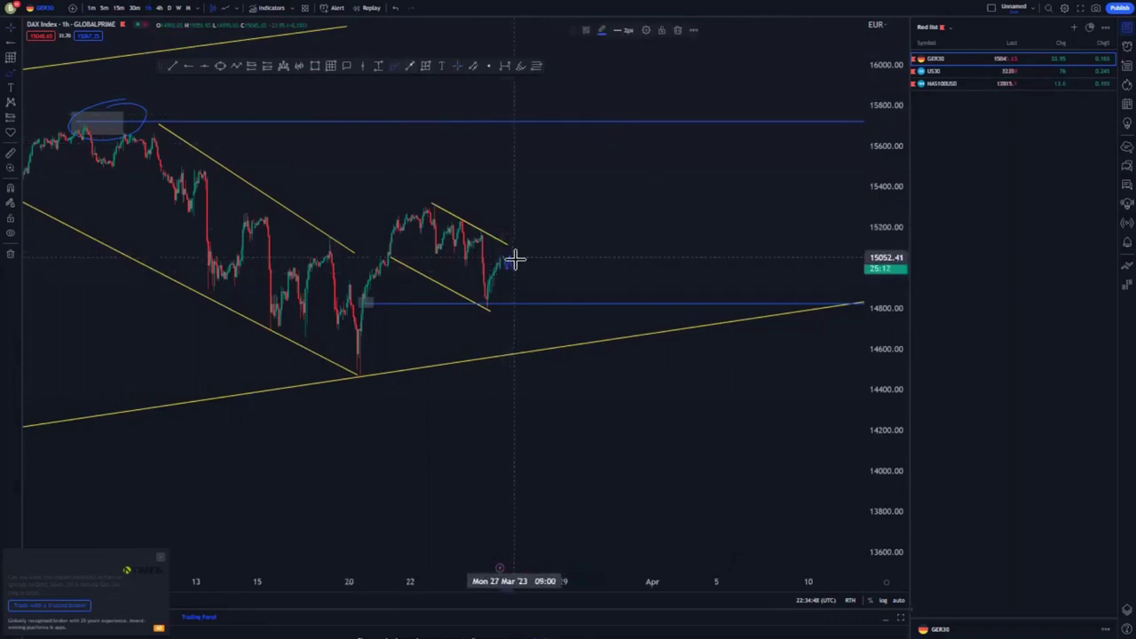
# - Brush a projected price path that breaks above the small falling channel and consolidates near 15,200
pyautogui.moveTo(524, 254); pyautogui.dragTo(541, 126)
pyautogui.click(677, 29)
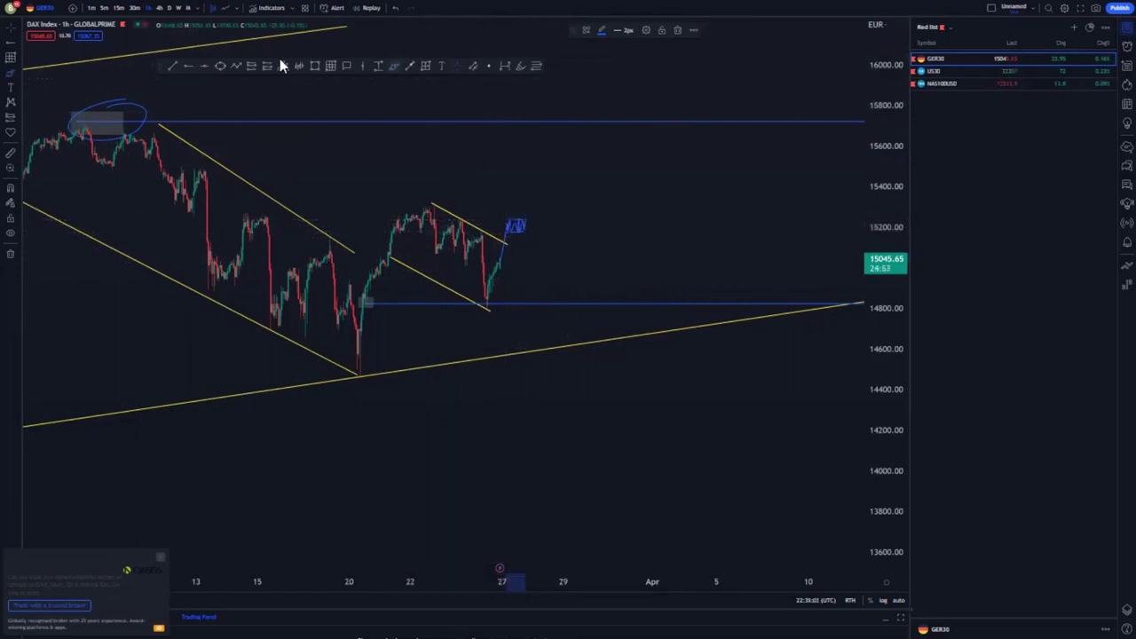
# - Place a long position after the sketched consolidation with entry 15,257.35, stop 15,134.39 and target 15,708.23
pyautogui.click(523, 217)
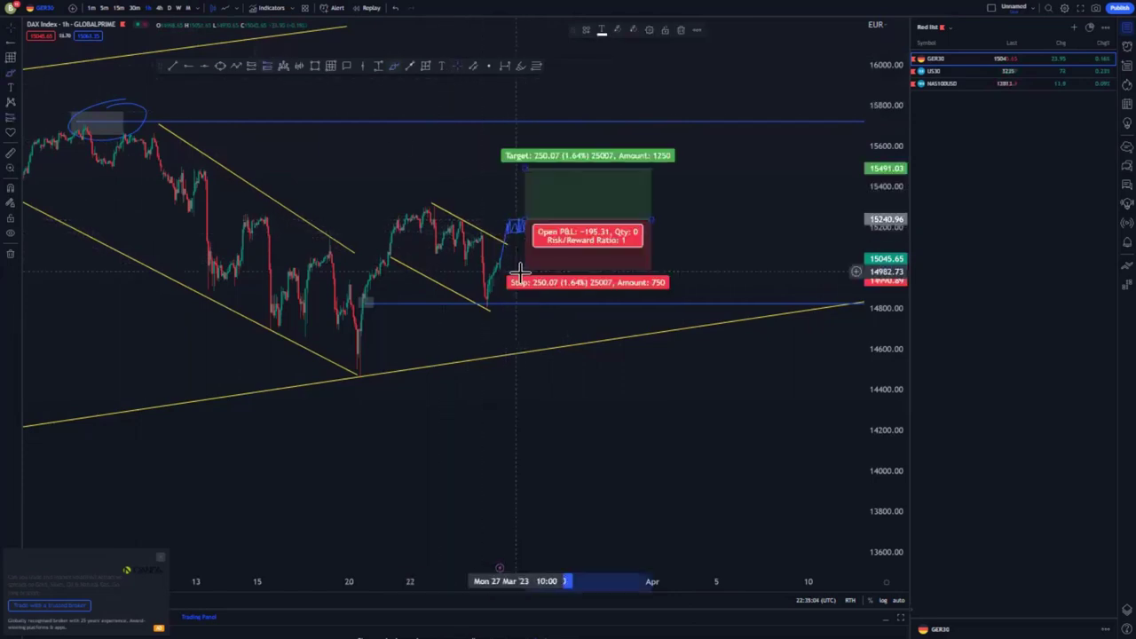
pyautogui.moveTo(522, 270); pyautogui.dragTo(524, 241)
pyautogui.click(518, 236)
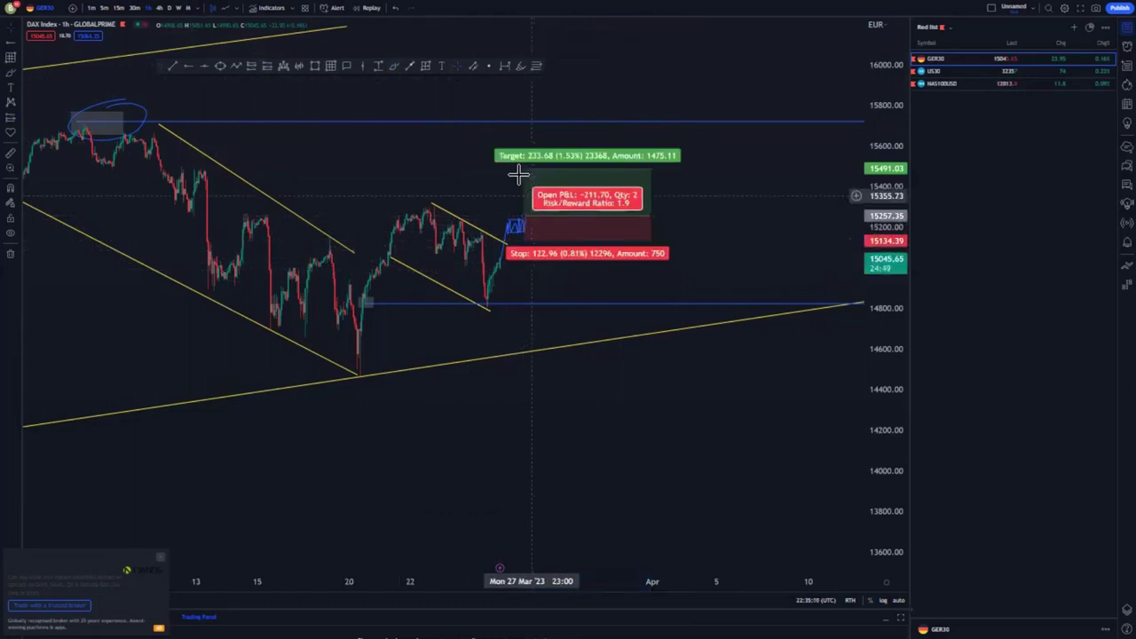
pyautogui.moveTo(524, 168); pyautogui.dragTo(524, 124)
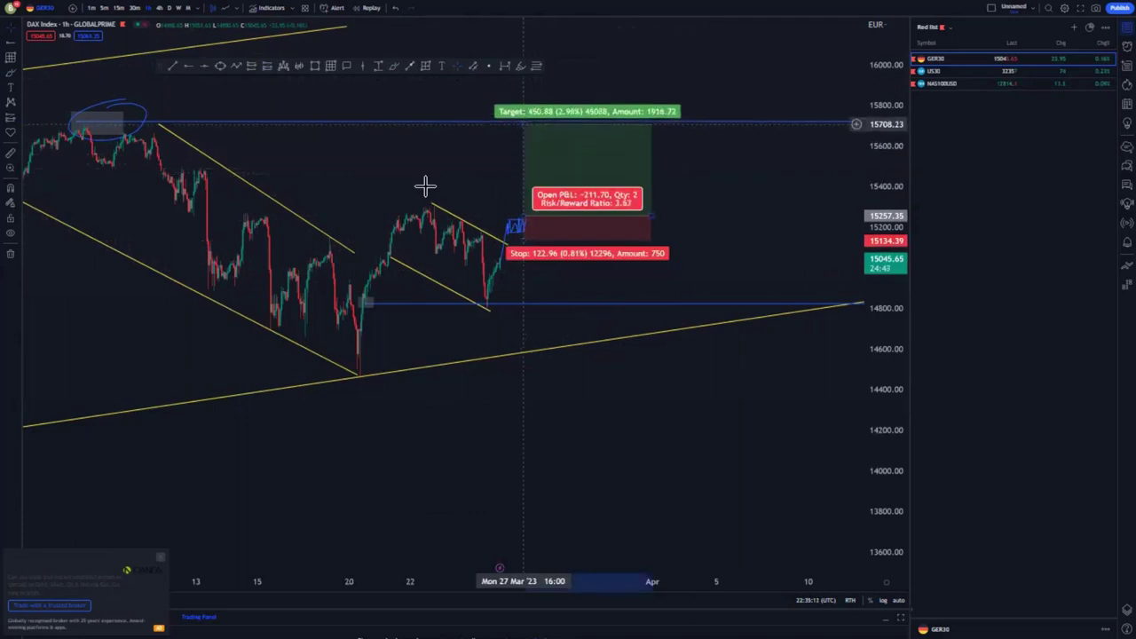
# - Raise the long position's target to 16,290.27, just under the topmost horizontal level
pyautogui.click(426, 185)
pyautogui.moveTo(439, 195); pyautogui.dragTo(390, 239)
pyautogui.scroll(-1, 402, 312)
pyautogui.scroll(-3, 402, 317)
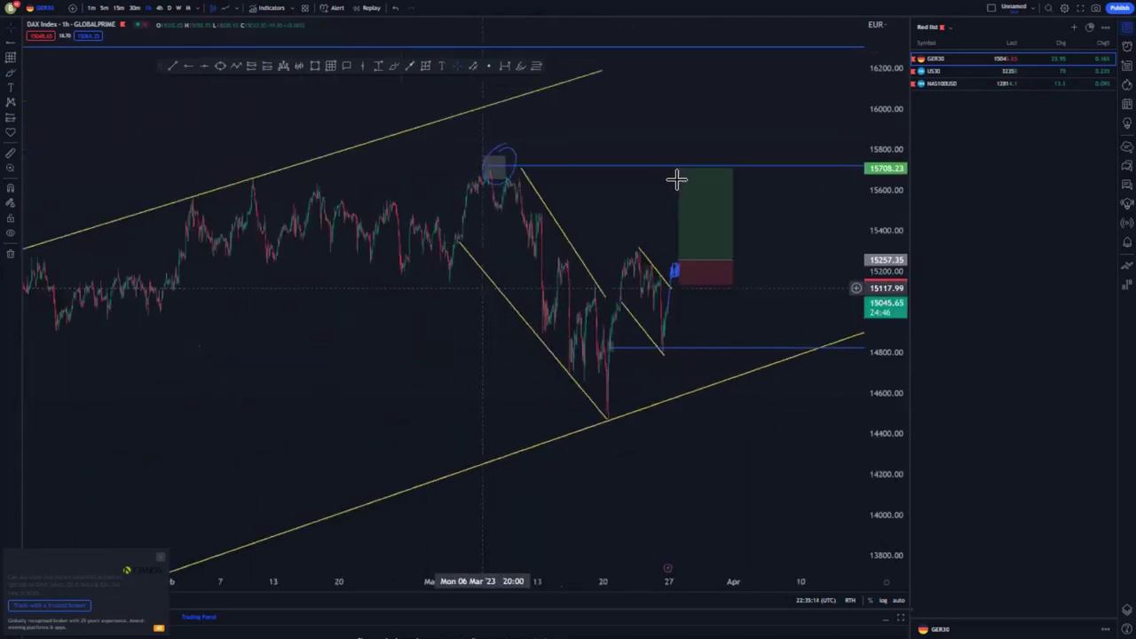
pyautogui.moveTo(676, 168); pyautogui.dragTo(671, 44)
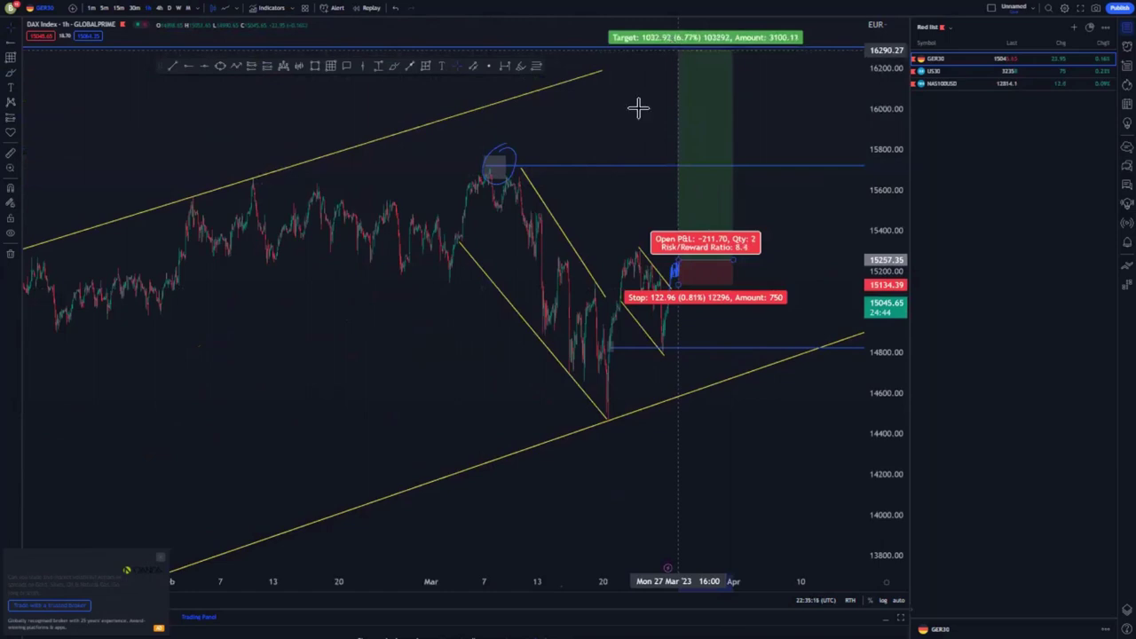
# - Draw a downward arrow from about 16,296 on 31 Mar '23 to about 13,967 on 7 Apr '23
pyautogui.moveTo(870, 251); pyautogui.dragTo(863, 385)
pyautogui.moveTo(760, 467); pyautogui.dragTo(485, 430)
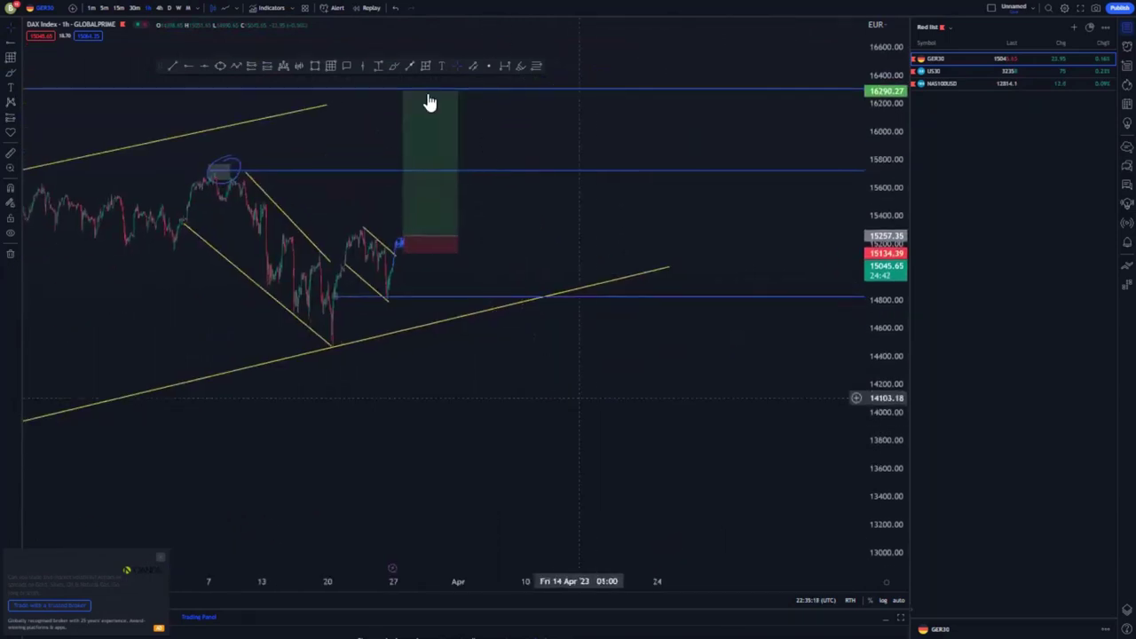
pyautogui.click(410, 65)
pyautogui.click(457, 89)
pyautogui.click(513, 414)
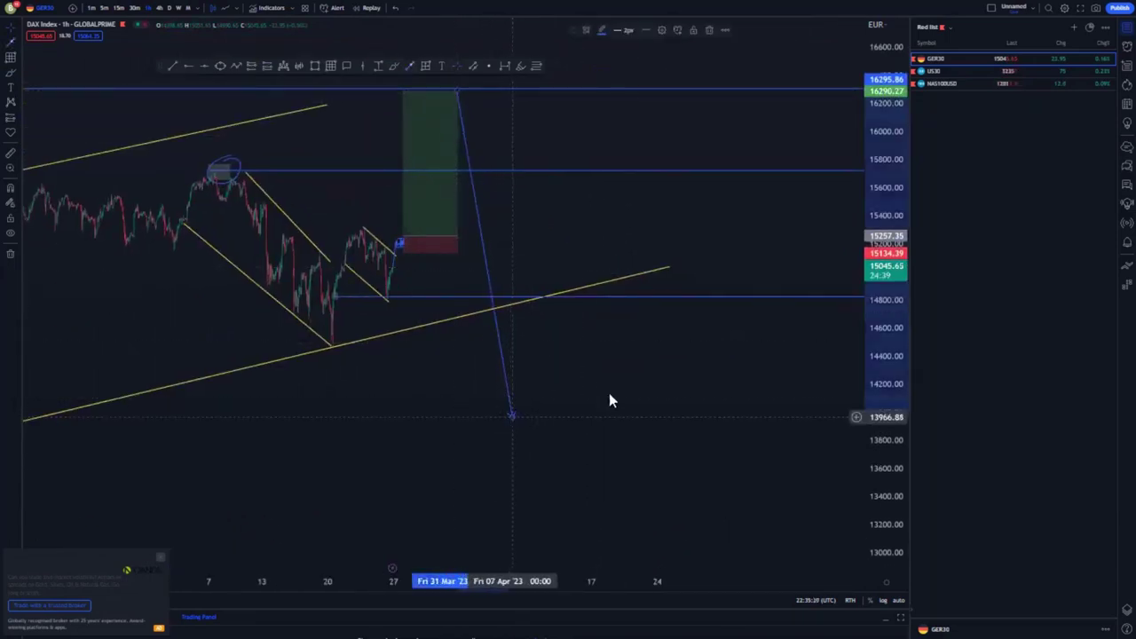
pyautogui.scroll(-3, 804, 327)
pyautogui.moveTo(896, 200); pyautogui.dragTo(887, 366)
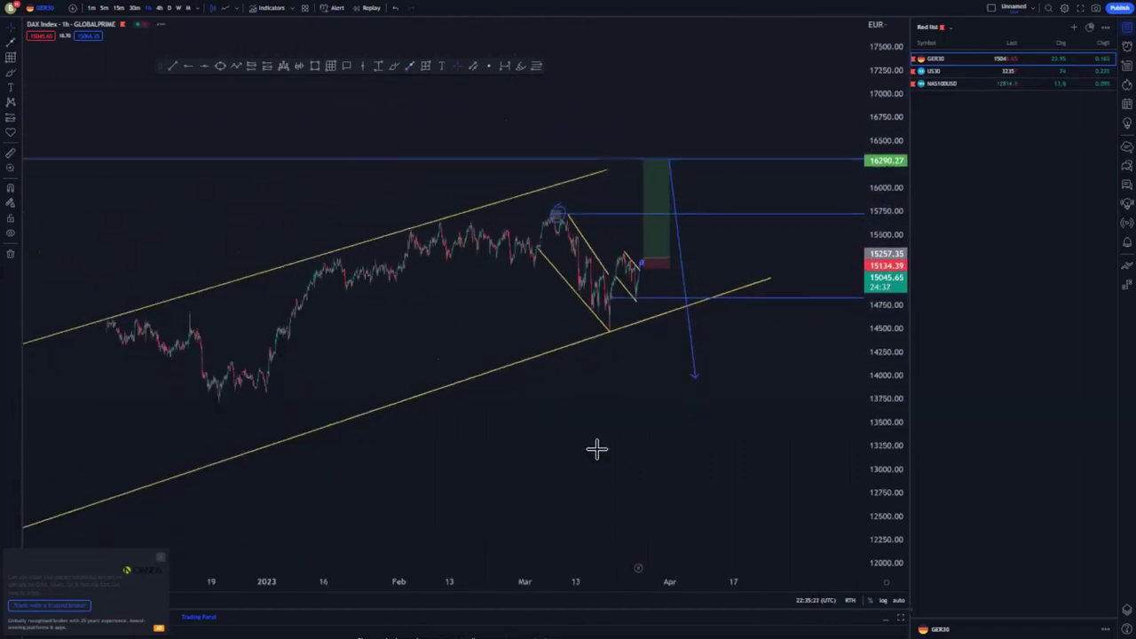
pyautogui.moveTo(556, 352); pyautogui.dragTo(532, 304)
pyautogui.scroll(-3, 595, 367)
pyautogui.moveTo(868, 231); pyautogui.dragTo(446, 355)
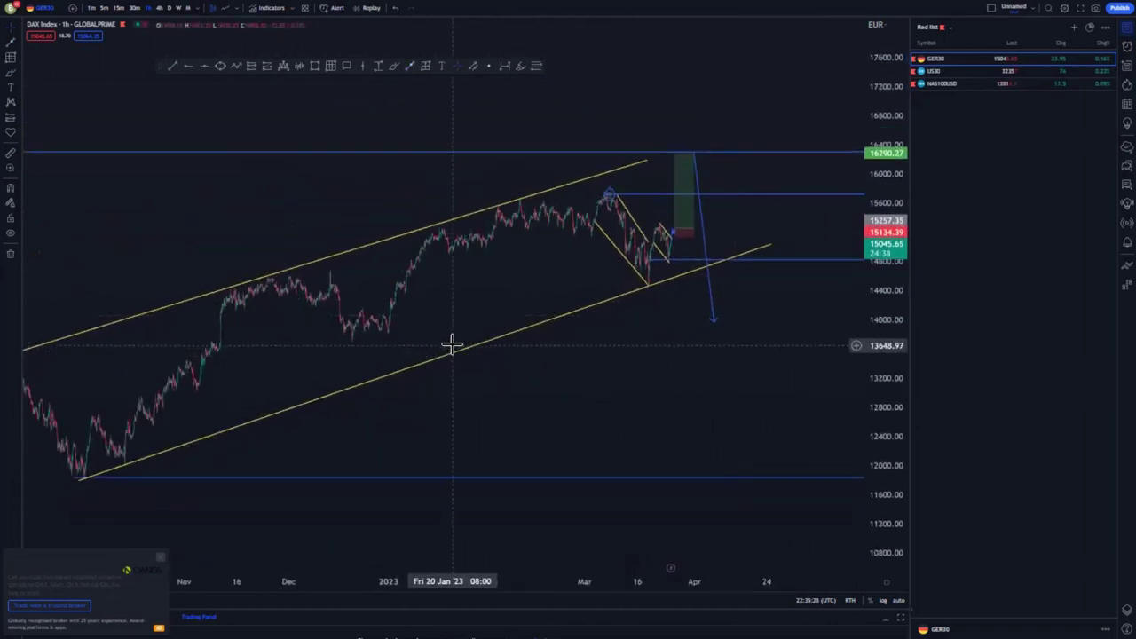
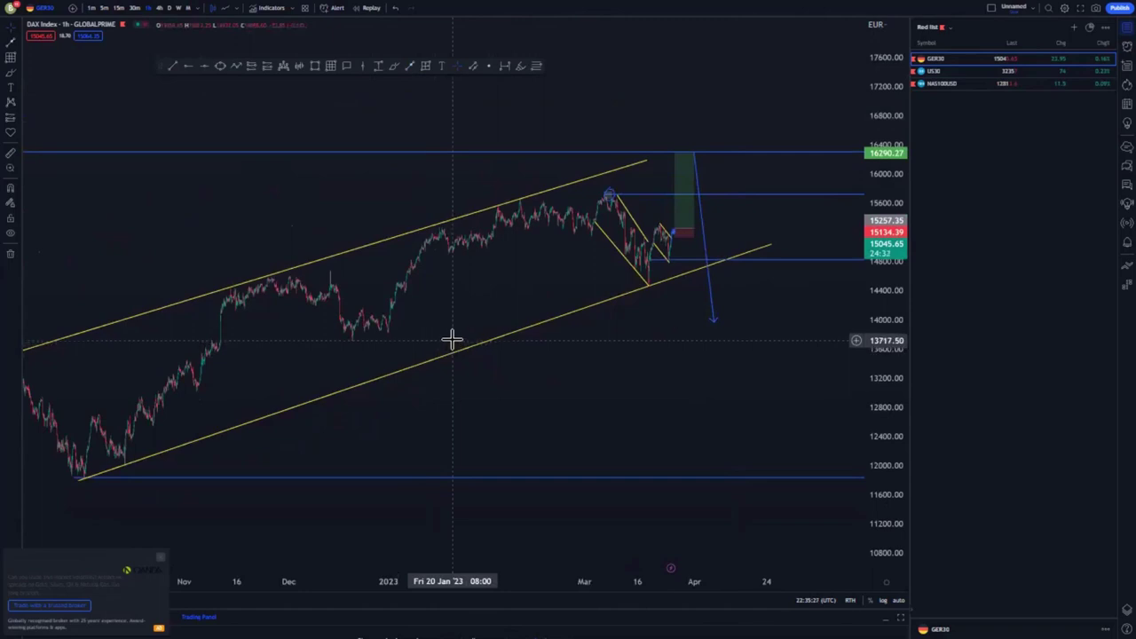
# - Open the US30 chart on the daily timeframe with all existing drawings removed and the chart view reset
pyautogui.click(934, 71)
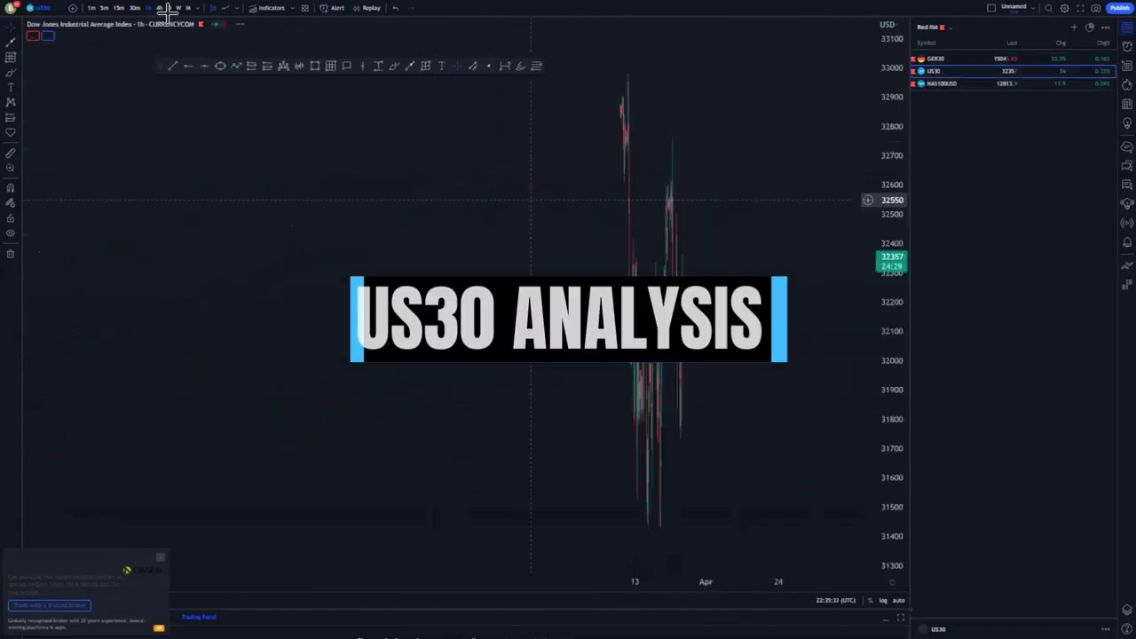
pyautogui.click(168, 8)
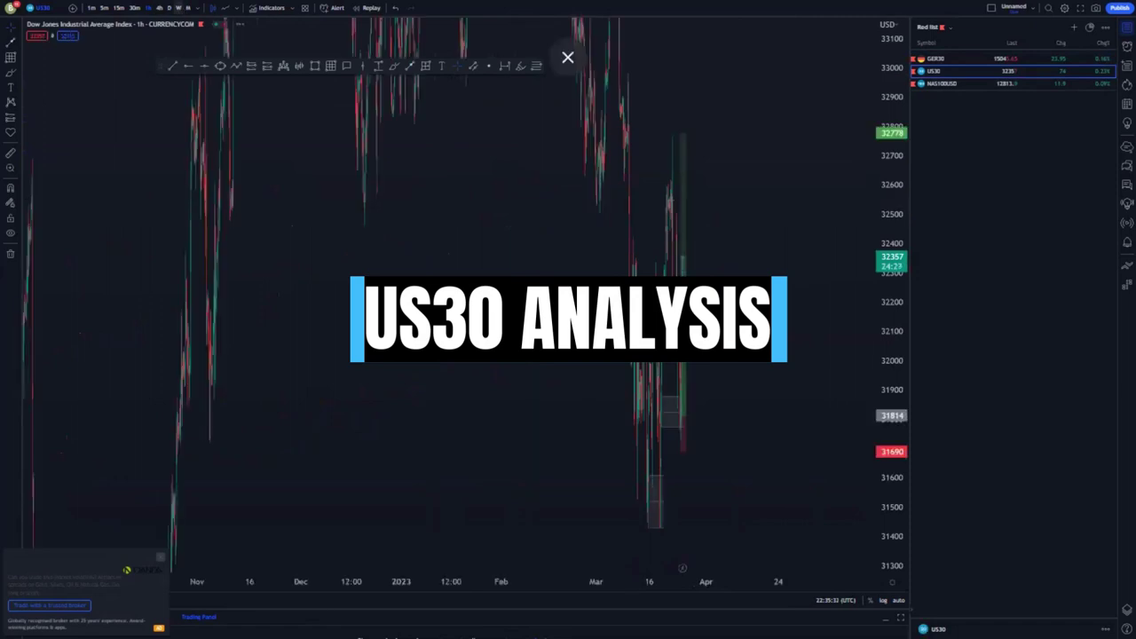
pyautogui.click(178, 7)
pyautogui.click(11, 254)
pyautogui.click(50, 253)
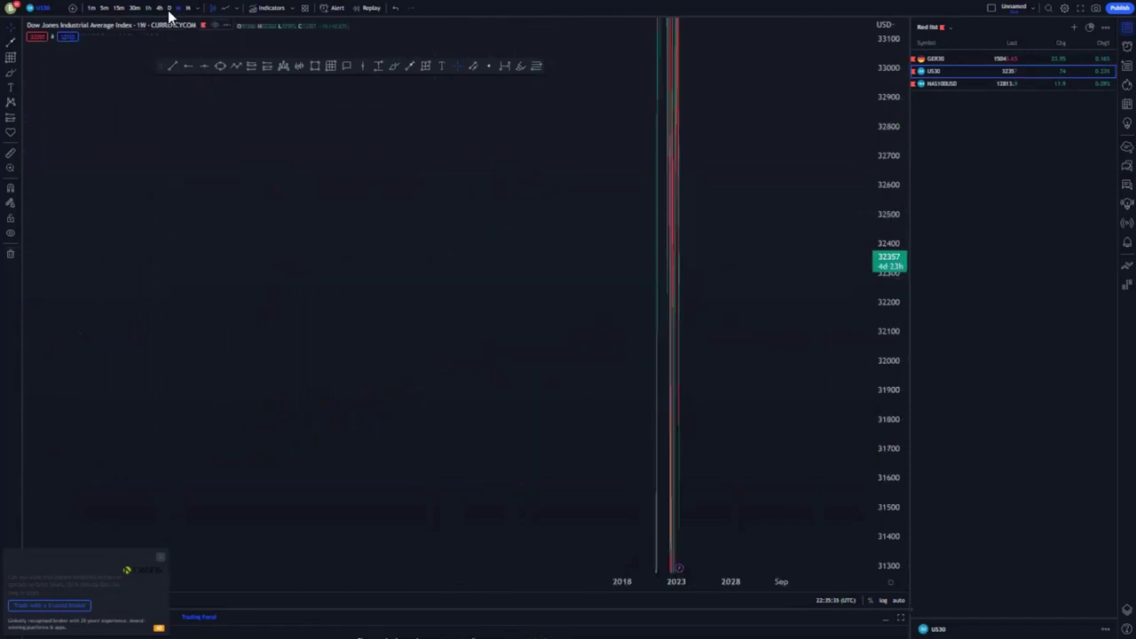
pyautogui.rightClick(458, 263)
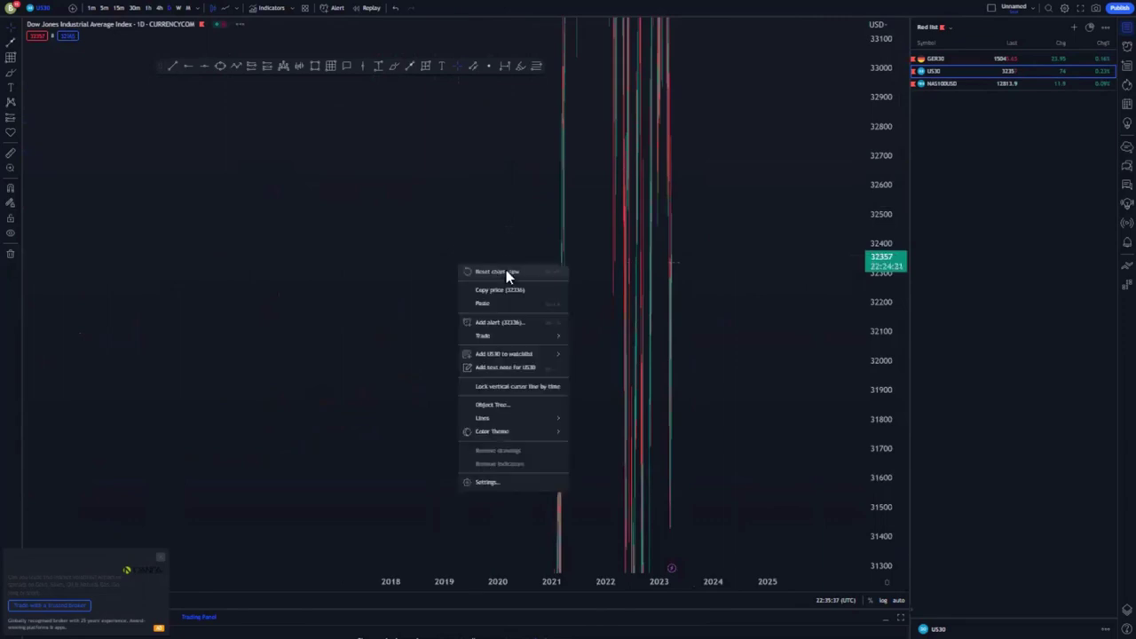
pyautogui.click(505, 271)
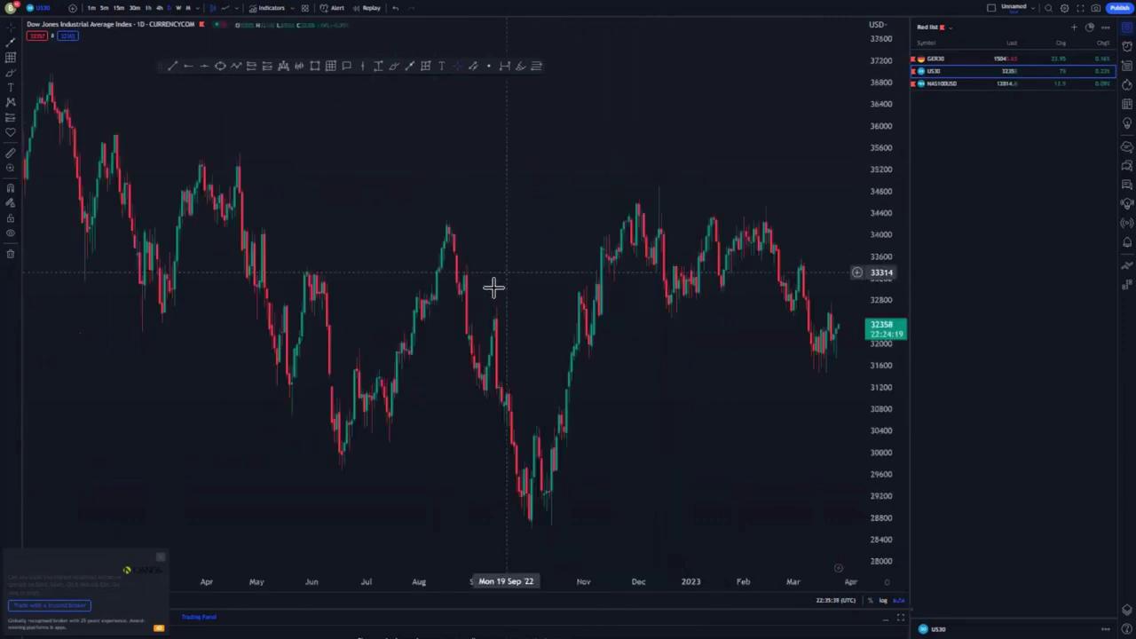
# - Place a horizontal ray at about 31,744 from the early-November 2022 low and draw a small rectangle around its starting candles
pyautogui.scroll(-5, 707, 383)
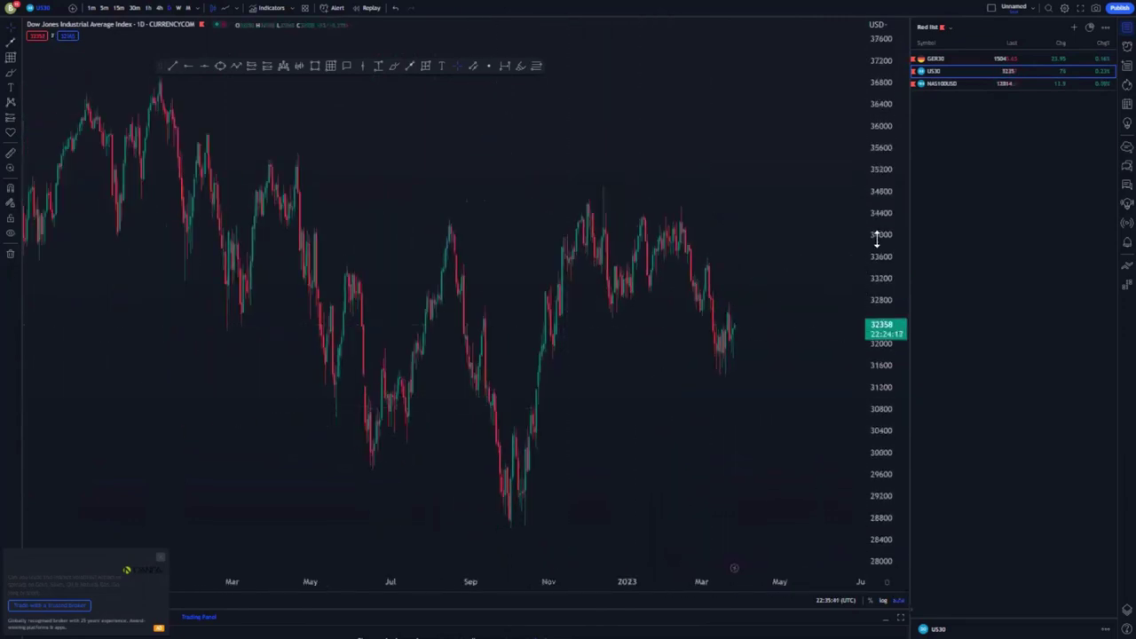
pyautogui.moveTo(757, 410); pyautogui.dragTo(613, 362)
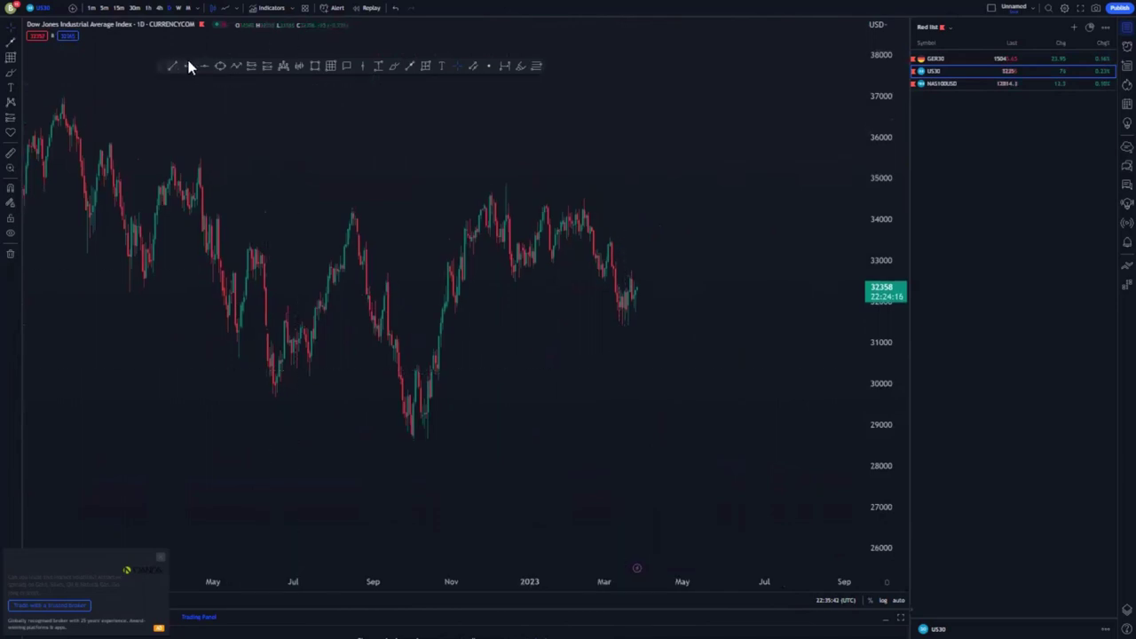
pyautogui.click(453, 313)
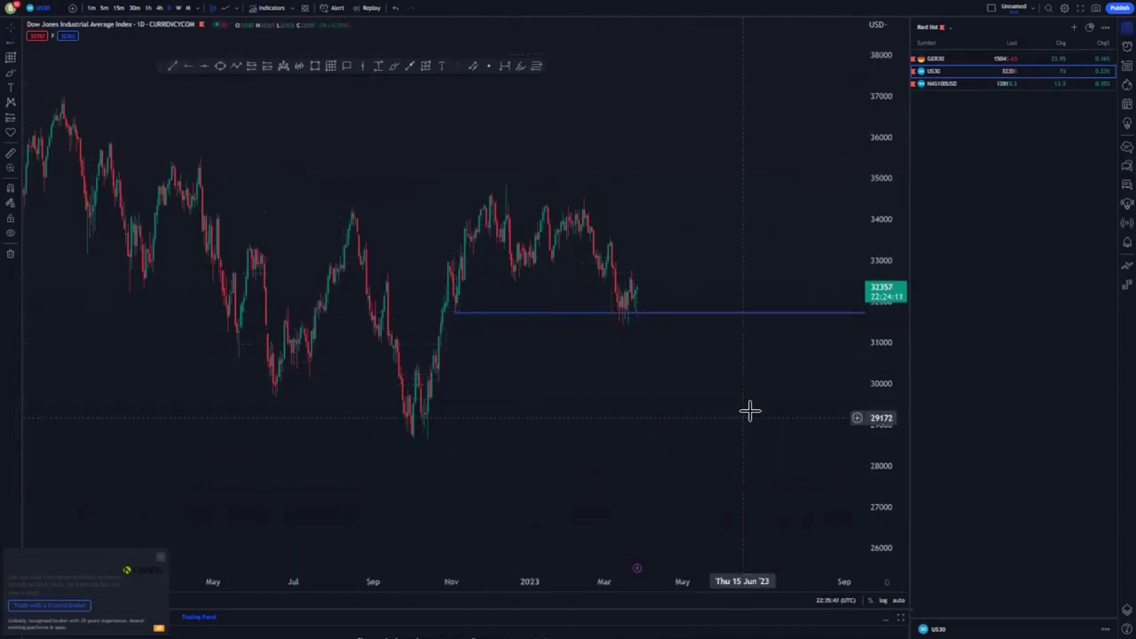
pyautogui.scroll(-1, 751, 409)
pyautogui.click(315, 67)
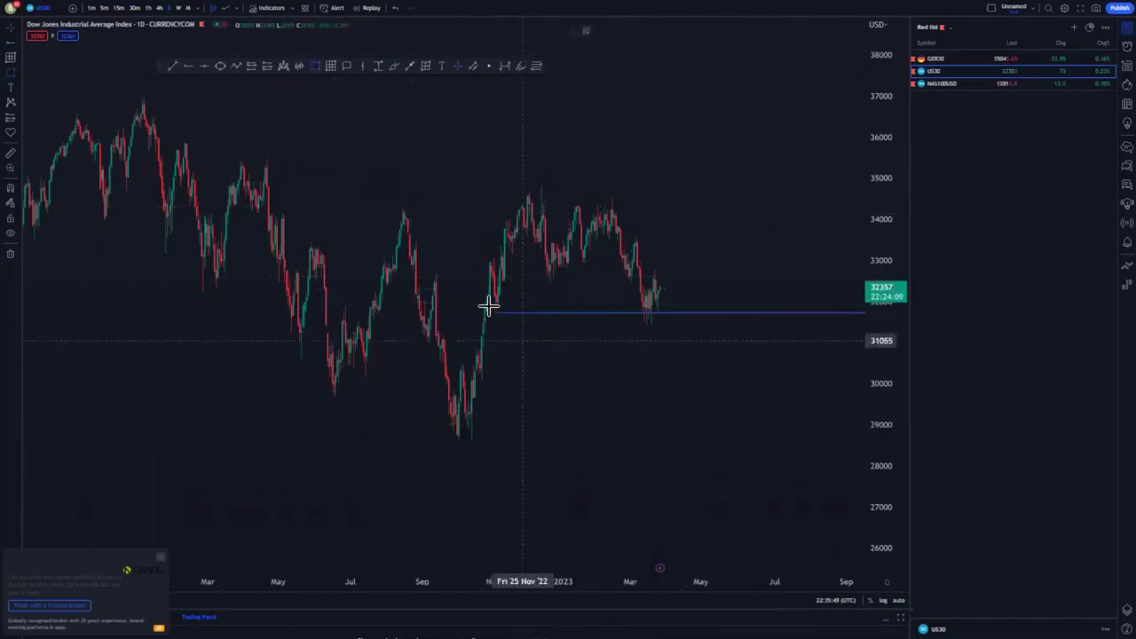
pyautogui.click(492, 303)
pyautogui.click(510, 324)
pyautogui.click(593, 359)
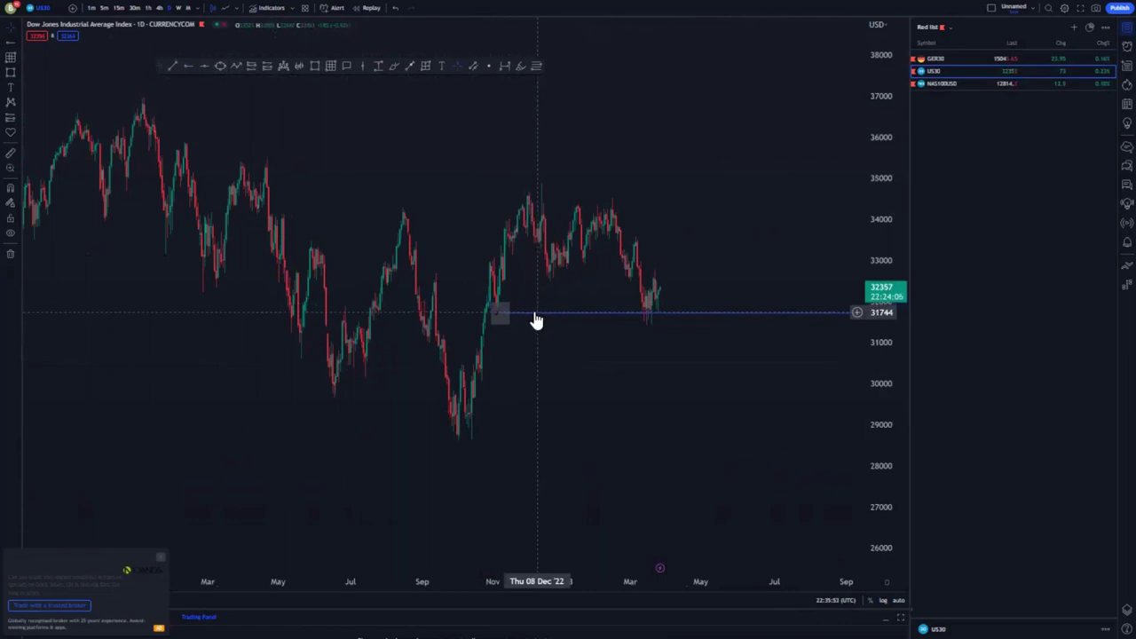
pyautogui.moveTo(535, 315)
pyautogui.mouseDown()
pyautogui.moveTo(508, 303)
pyautogui.moveTo(522, 314)
pyautogui.mouseUp()
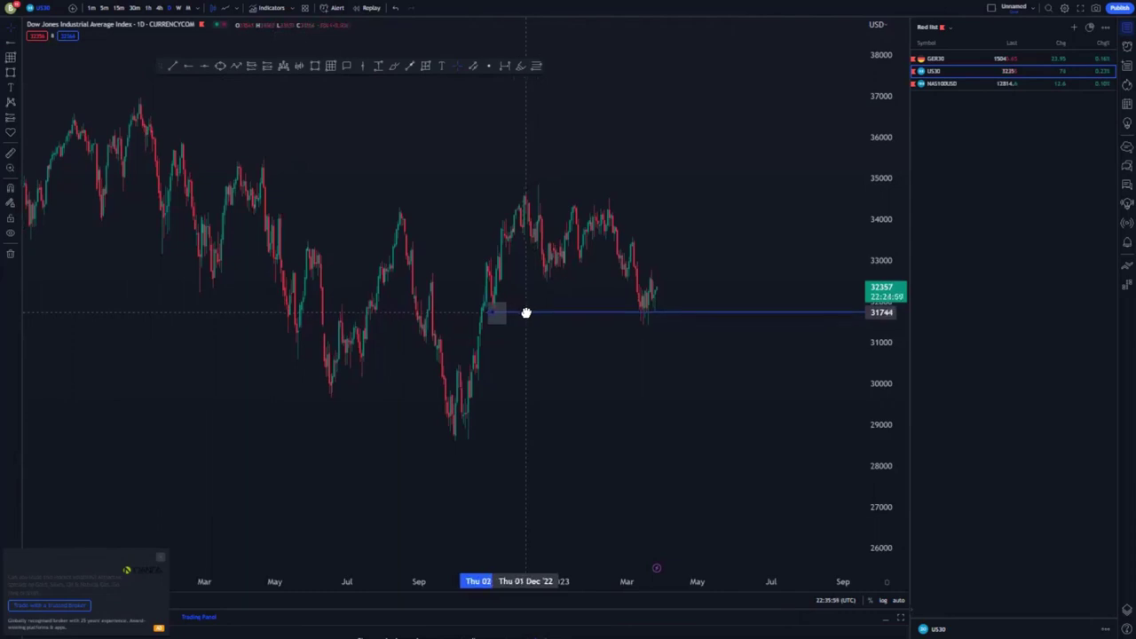
pyautogui.click(394, 67)
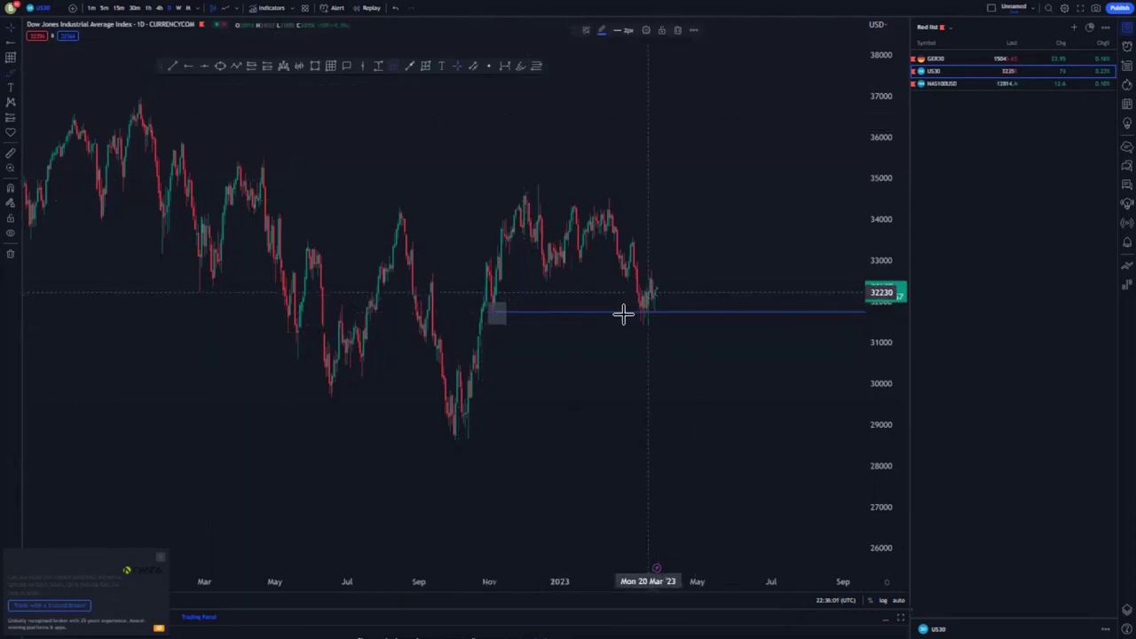
pyautogui.moveTo(644, 310); pyautogui.dragTo(645, 309)
pyautogui.click(673, 54)
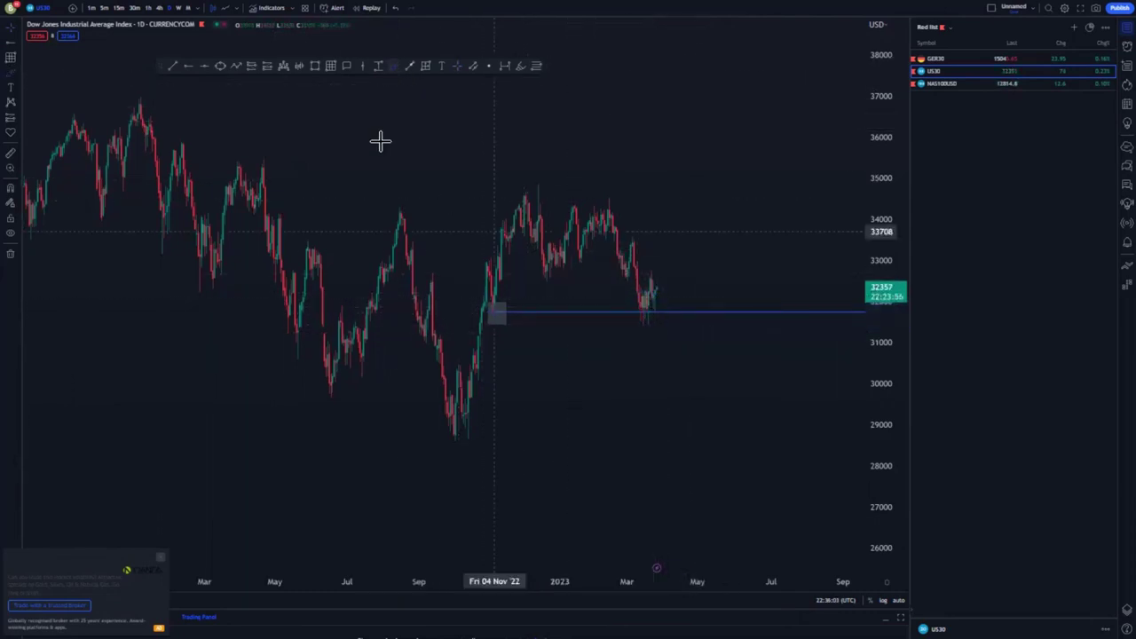
# - Draw a falling channel around the 2022 decline with one trend line along the highs and one along the lows
pyautogui.scroll(-4, 479, 293)
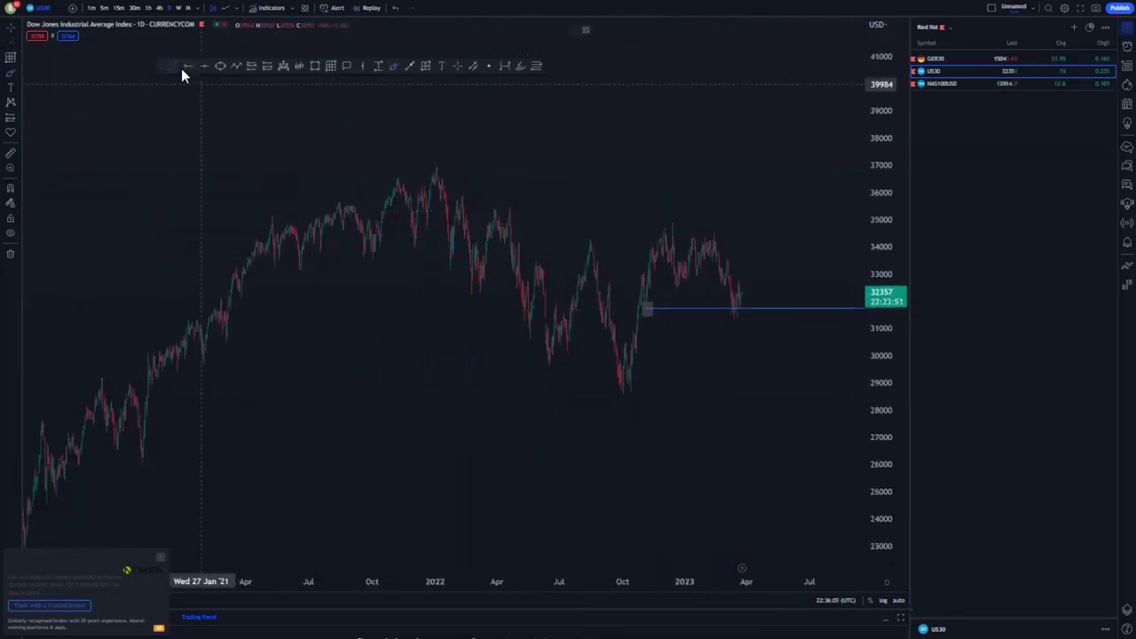
pyautogui.click(439, 164)
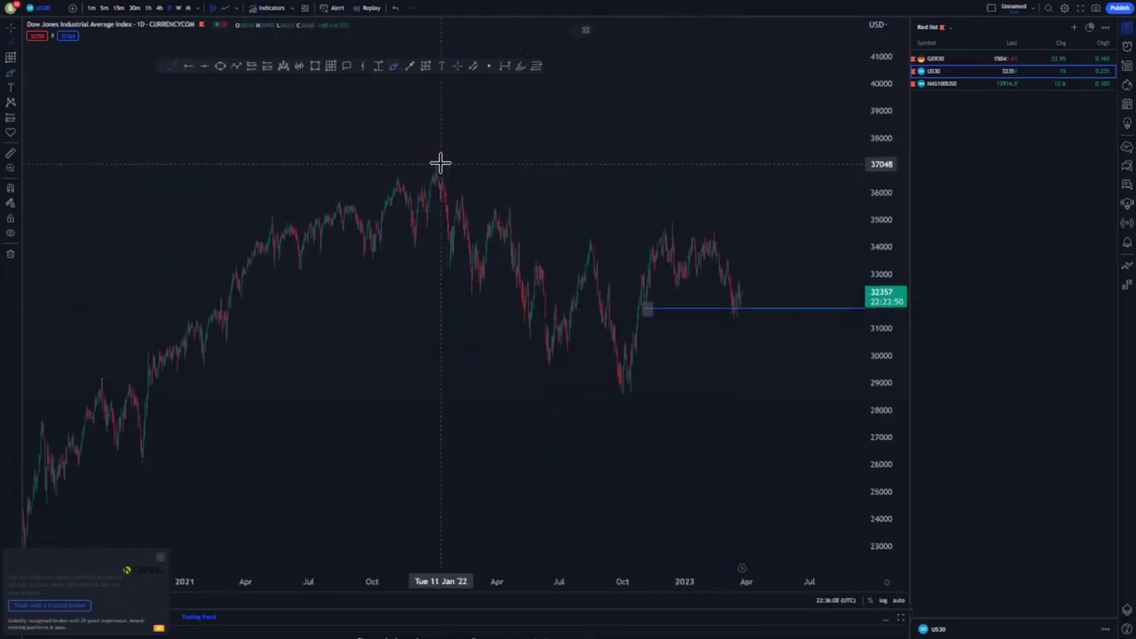
pyautogui.click(630, 260)
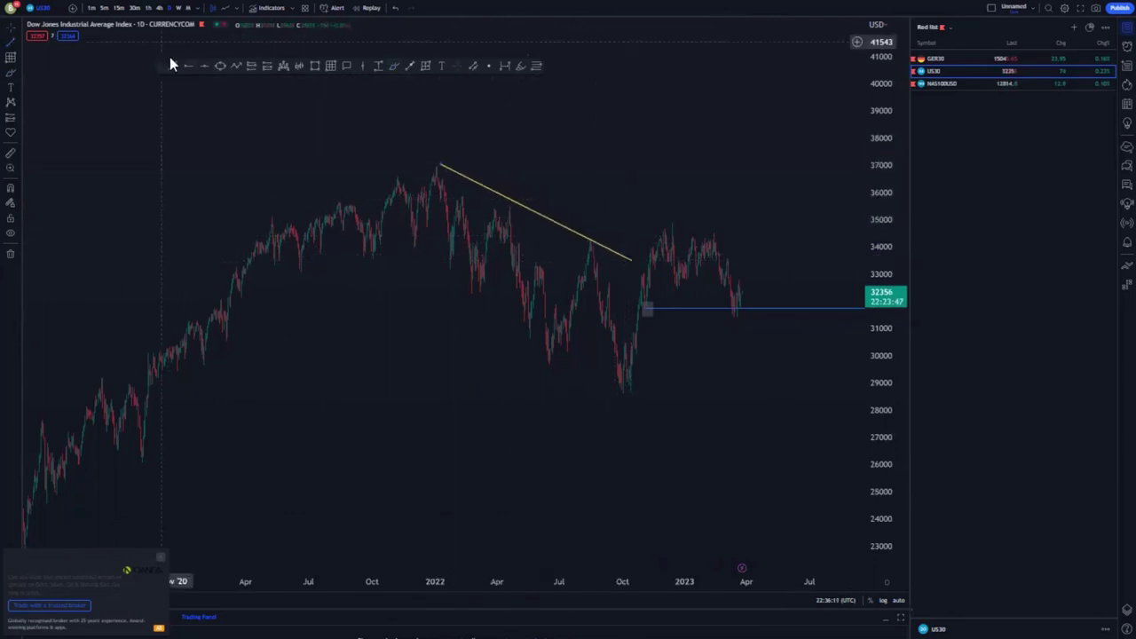
pyautogui.click(367, 260)
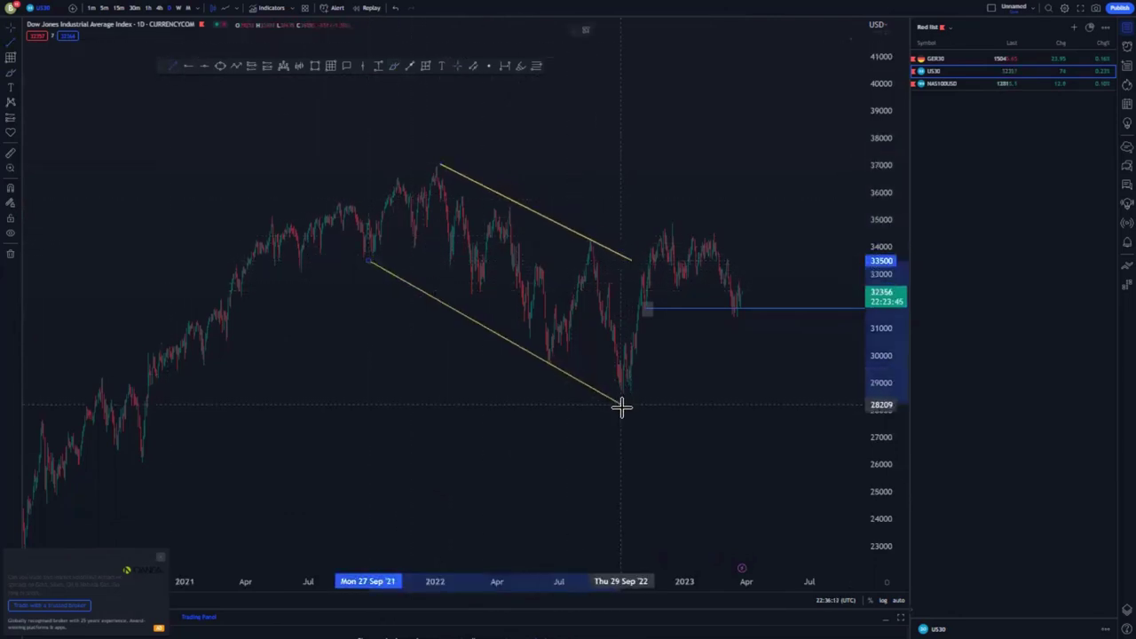
pyautogui.click(624, 408)
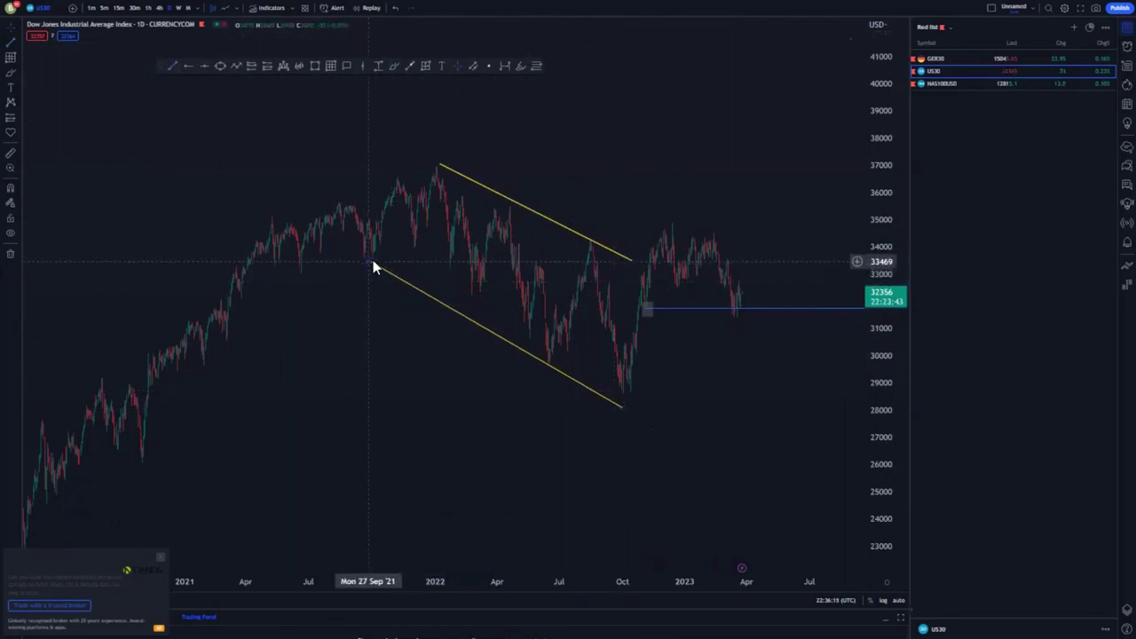
# - Realign the channel lines, running the upper one from about 36,986 on 3 Jan '22 to about 33,439 on 20 Oct '22
pyautogui.click(624, 406)
pyautogui.click(676, 402)
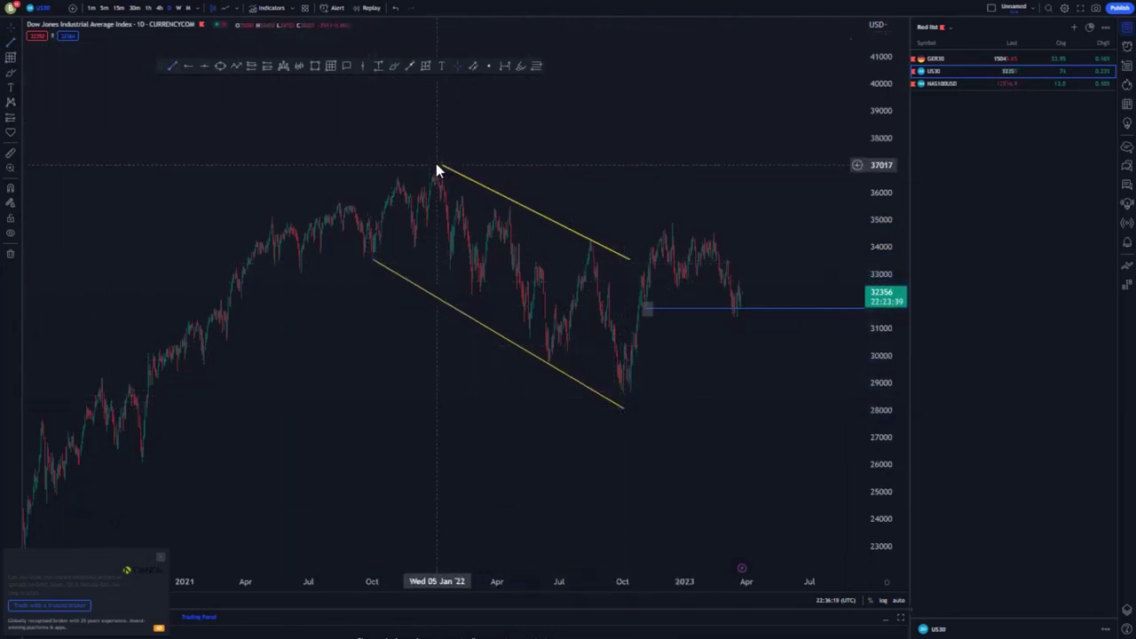
pyautogui.click(437, 166)
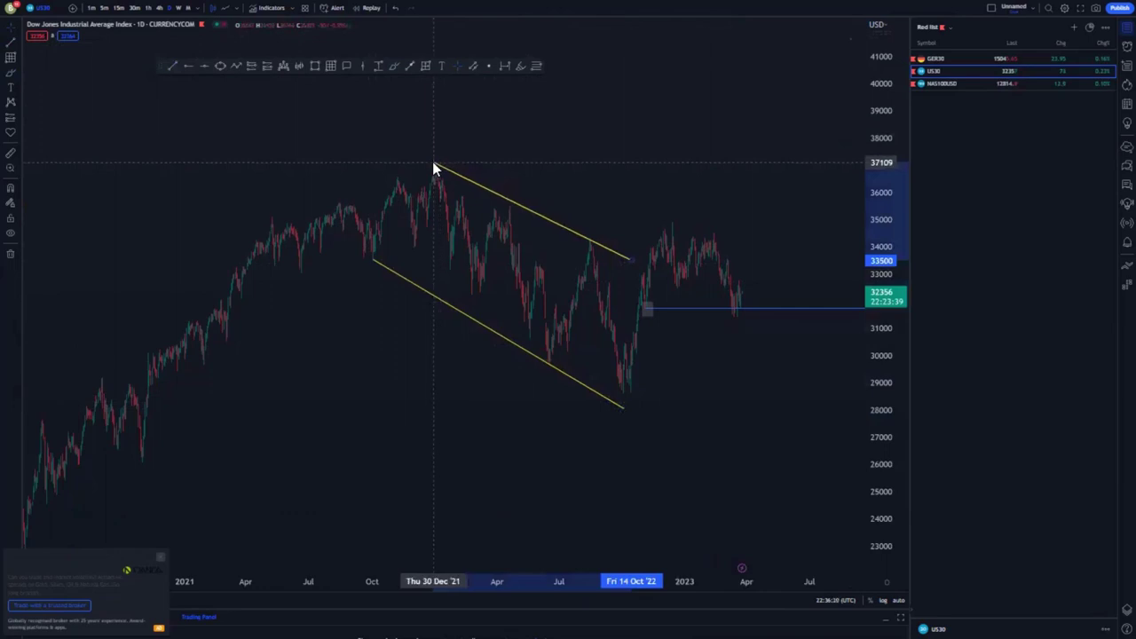
pyautogui.click(633, 262)
pyautogui.moveTo(633, 269); pyautogui.dragTo(637, 269)
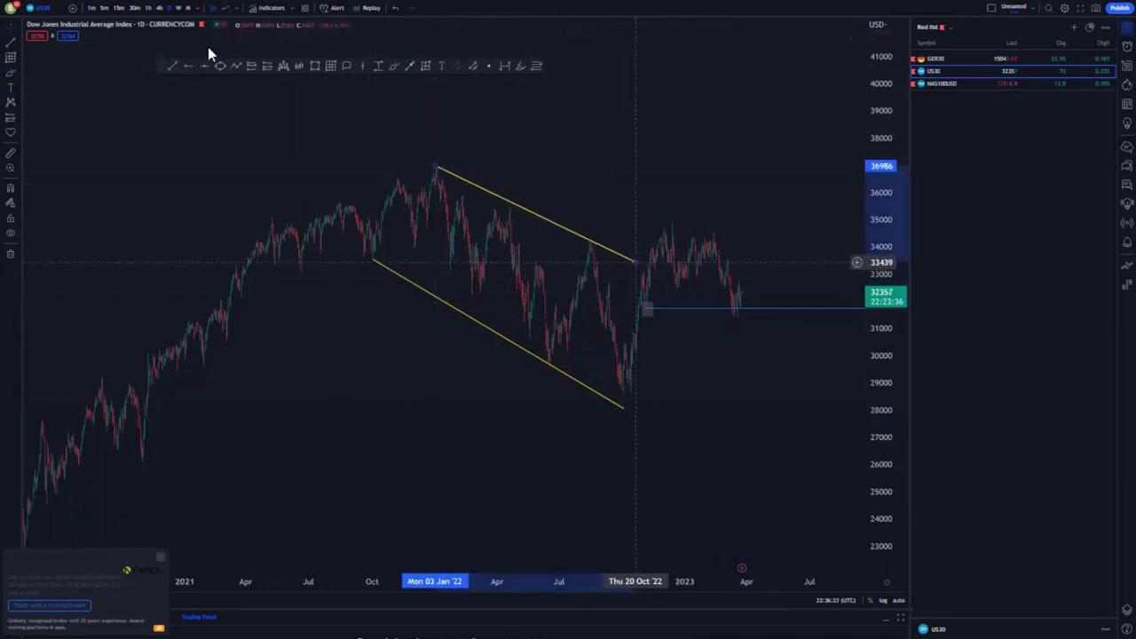
# - Place a horizontal ray at about 37,000 from the January 2022 high
pyautogui.click(437, 167)
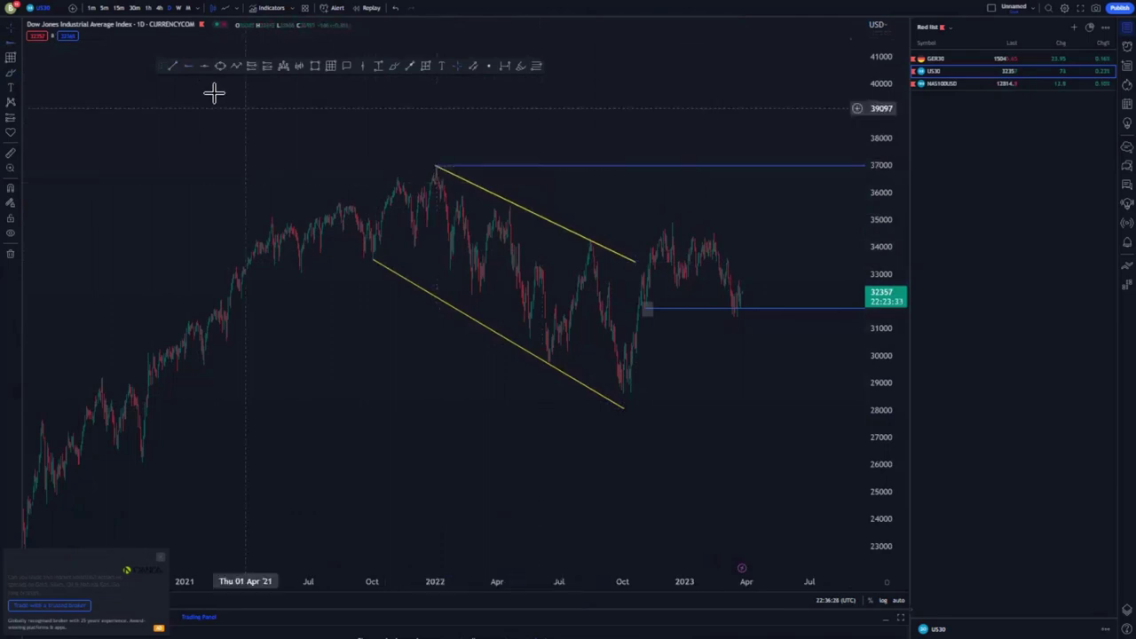
# - Place a horizontal ray at about 29,463 from the November 2020 lows
pyautogui.click(175, 371)
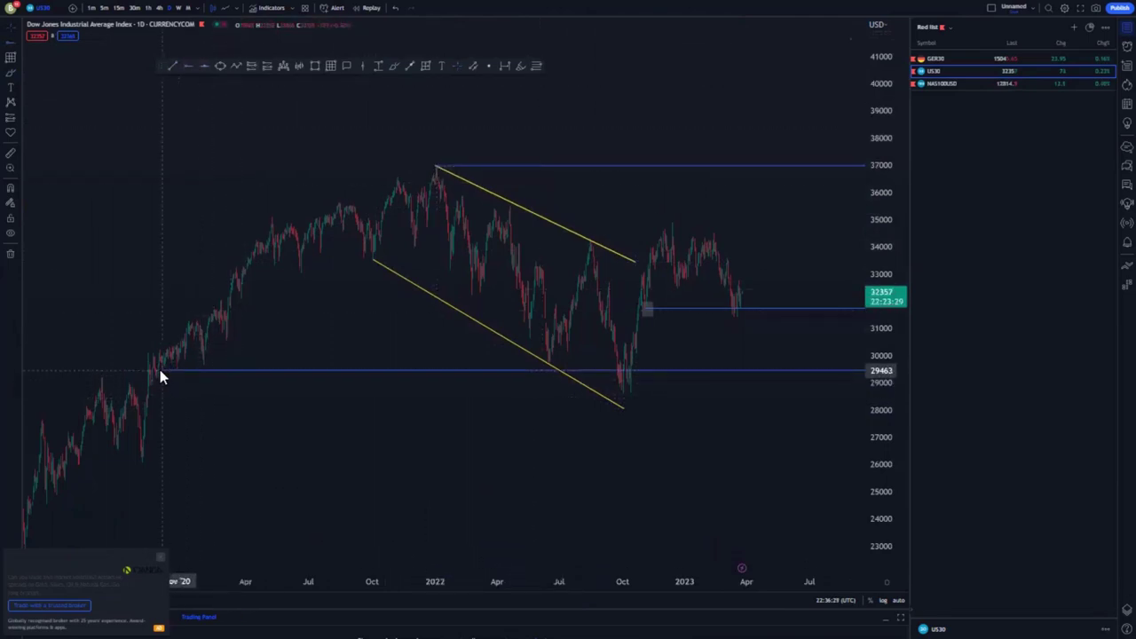
# - Sketch a freehand price path from the October 2022 low along the recent swings, projecting up to about 36,922 on 19 Apr '23
pyautogui.scroll(6, 446, 433)
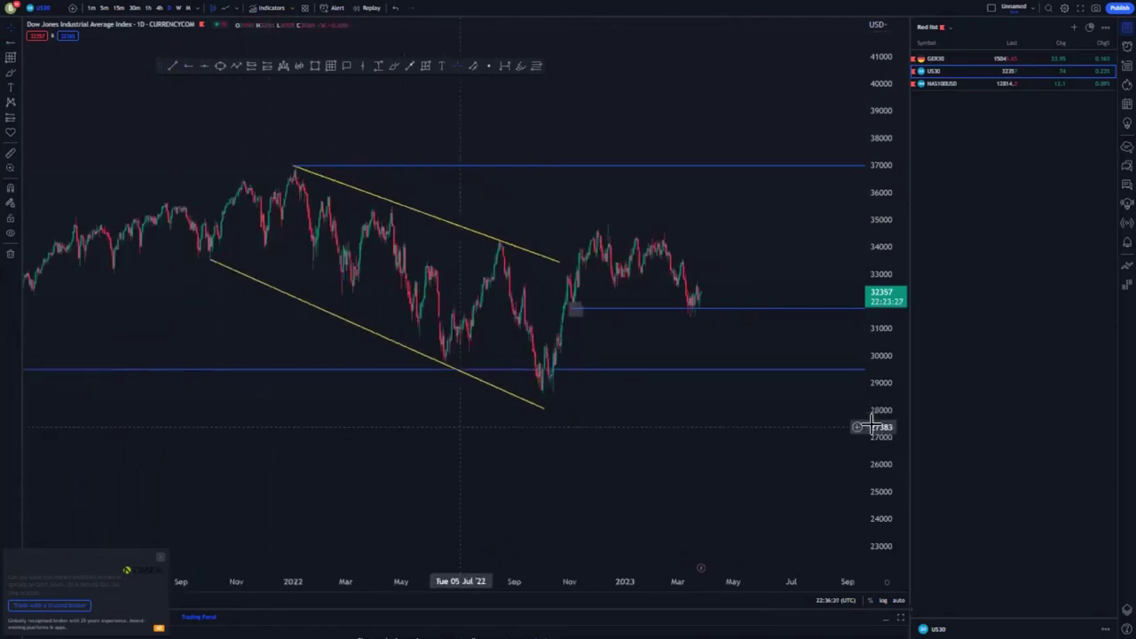
pyautogui.moveTo(882, 456); pyautogui.dragTo(875, 355)
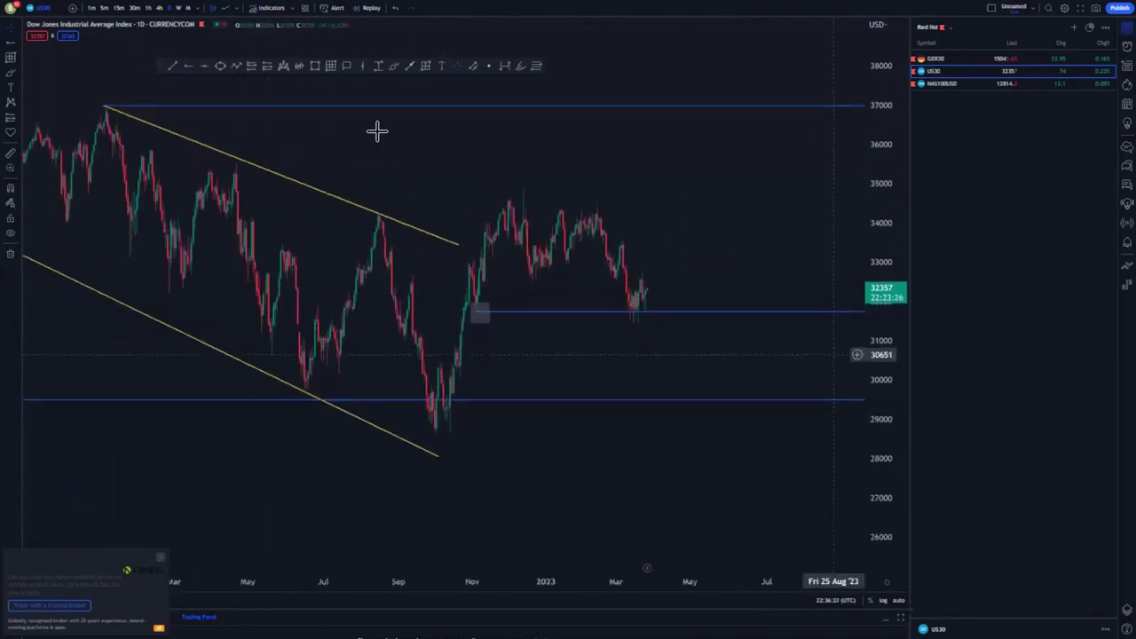
pyautogui.click(444, 414)
pyautogui.moveTo(506, 197)
pyautogui.mouseDown()
pyautogui.moveTo(586, 259)
pyautogui.moveTo(630, 313)
pyautogui.mouseUp()
pyautogui.moveTo(673, 120); pyautogui.dragTo(674, 107)
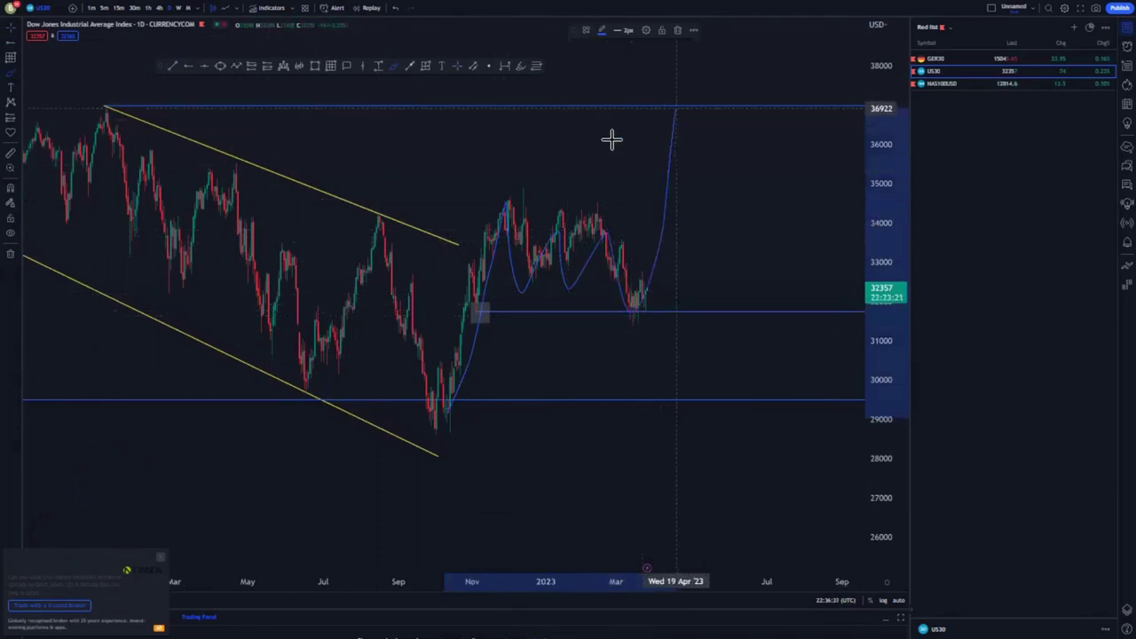
# - Circle the January 2022 high and the end of the projected path at the 37,000 level with freehand strokes
pyautogui.moveTo(95, 129); pyautogui.dragTo(99, 124)
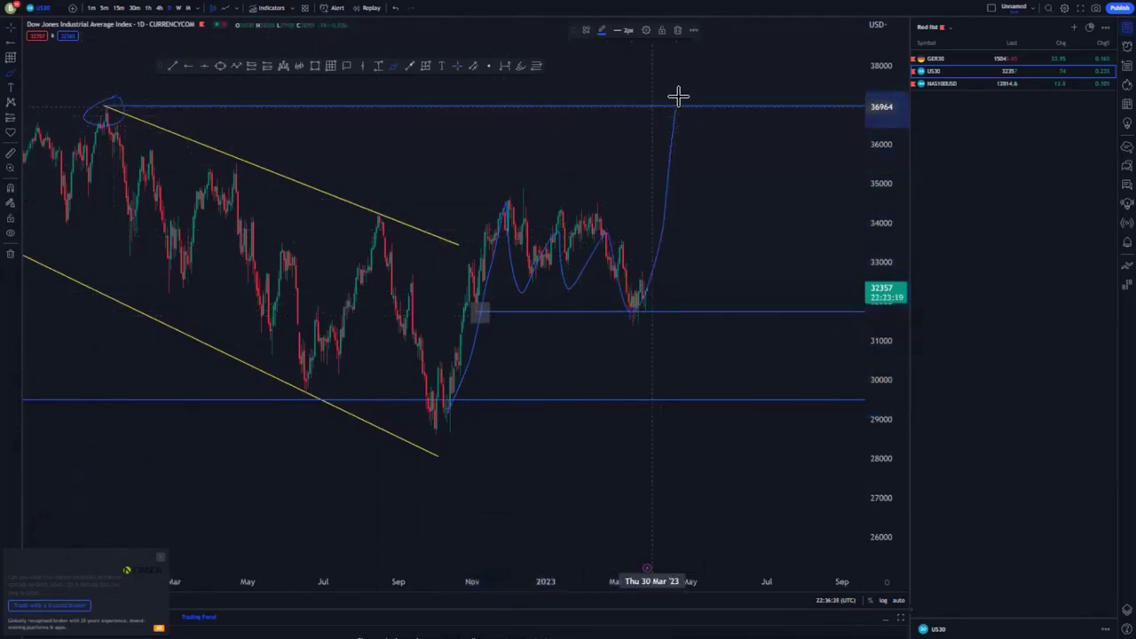
pyautogui.moveTo(677, 97)
pyautogui.mouseDown()
pyautogui.moveTo(670, 119)
pyautogui.moveTo(682, 89)
pyautogui.mouseUp()
pyautogui.click(692, 32)
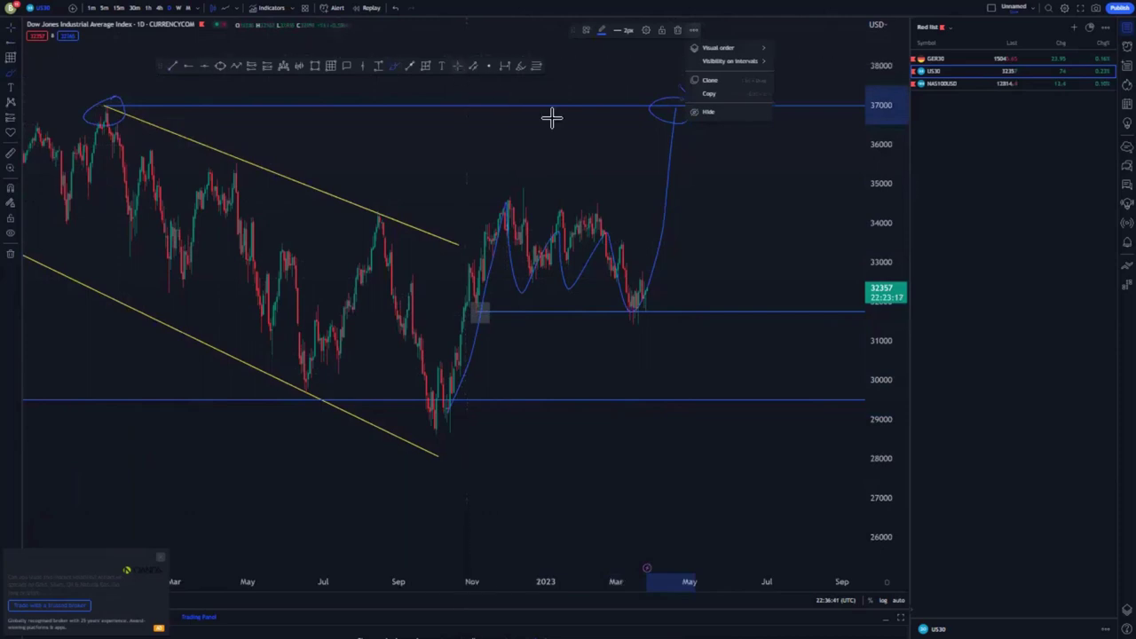
# - Delete the freehand price path and both freehand circles at the 37,000 level
pyautogui.click(666, 211)
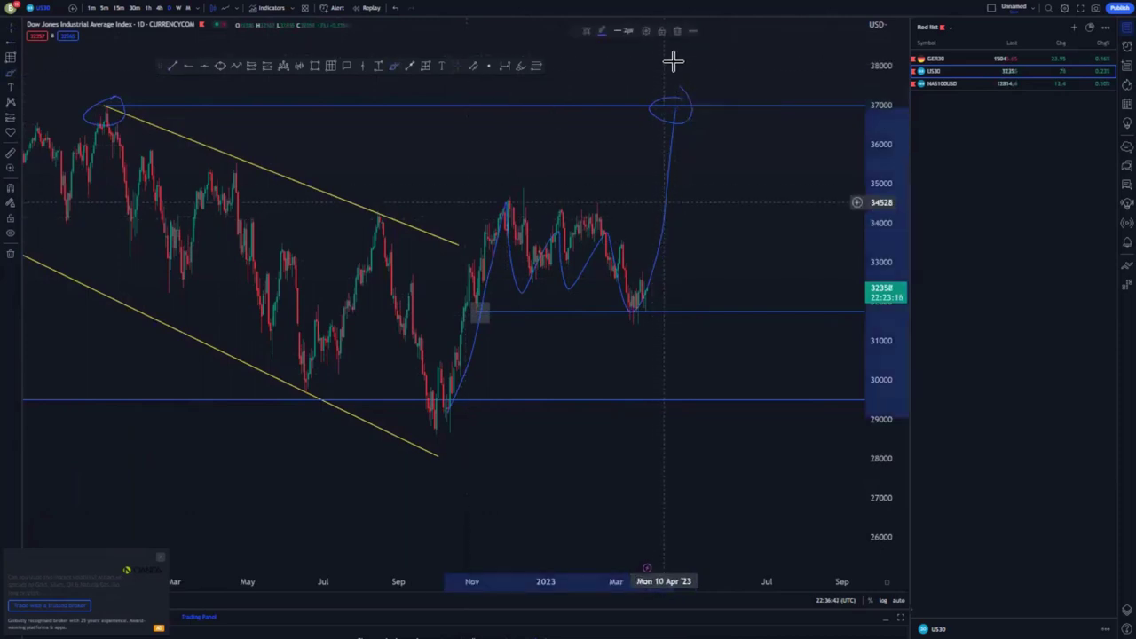
pyautogui.press('Delete')
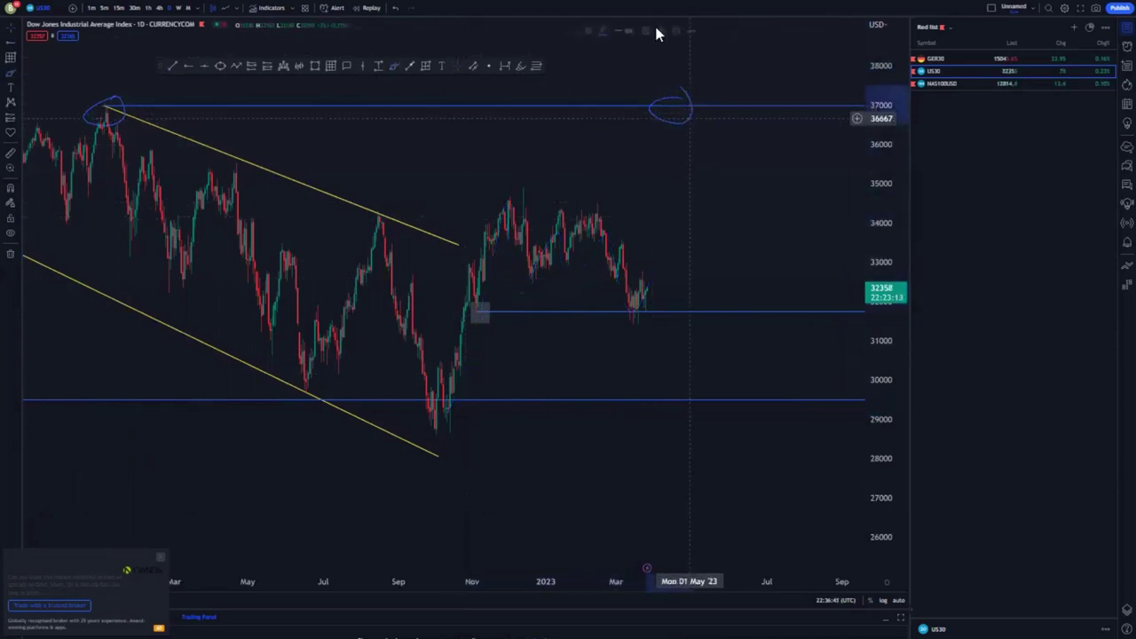
pyautogui.click(675, 30)
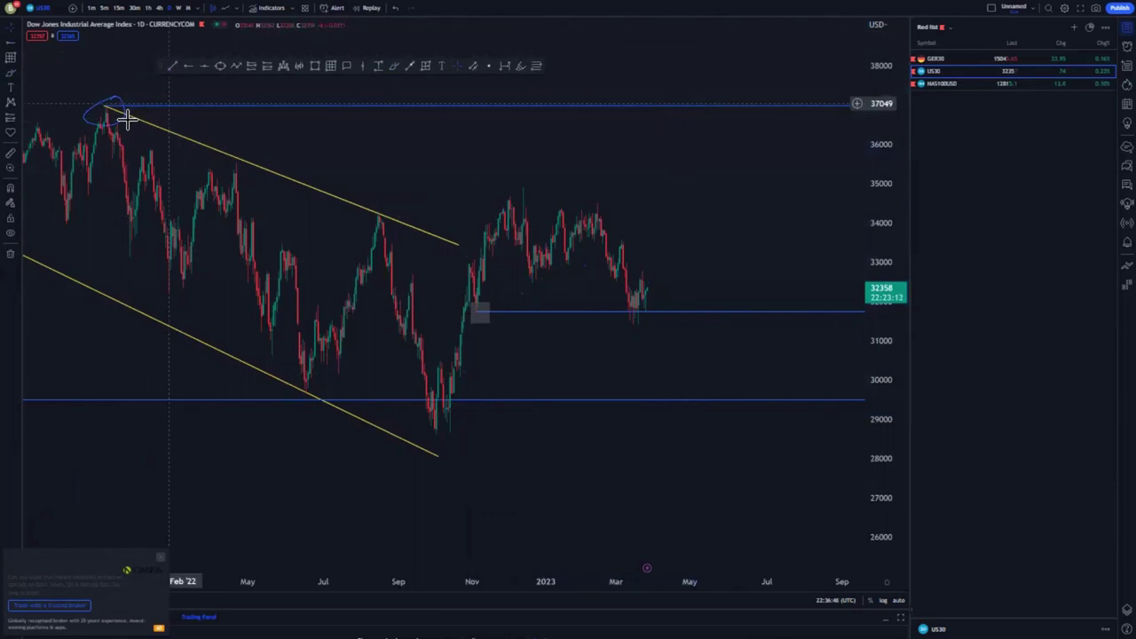
pyautogui.click(535, 107)
pyautogui.press('Delete')
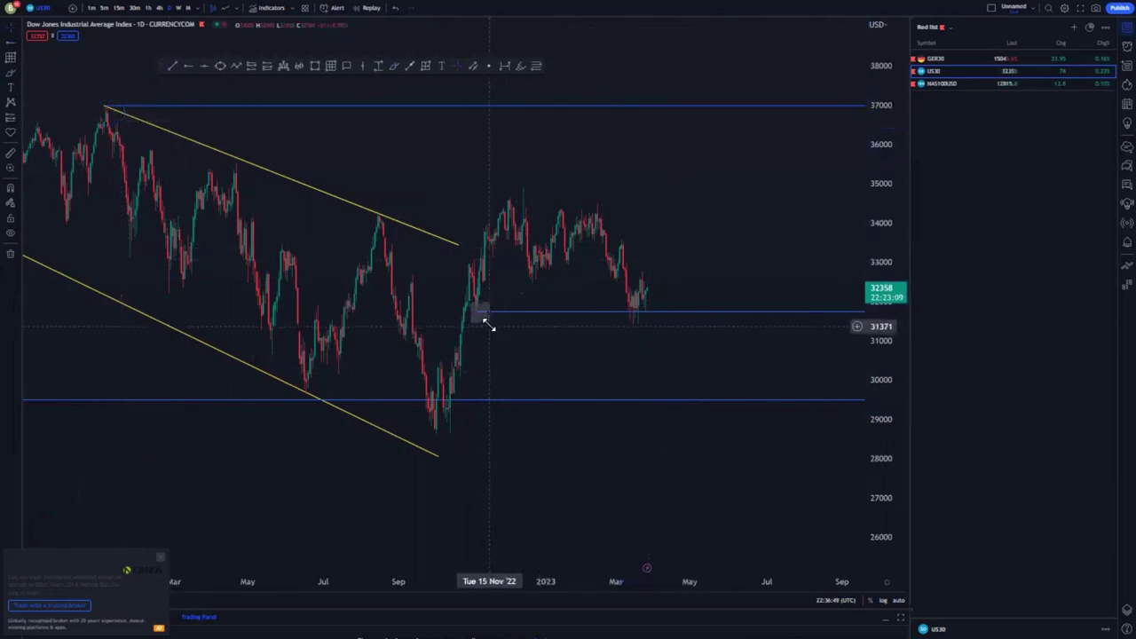
# - Resize the small rectangle at the early-November 2022 low to span about 31,646 to 31,987
pyautogui.click(480, 313)
pyautogui.click(484, 316)
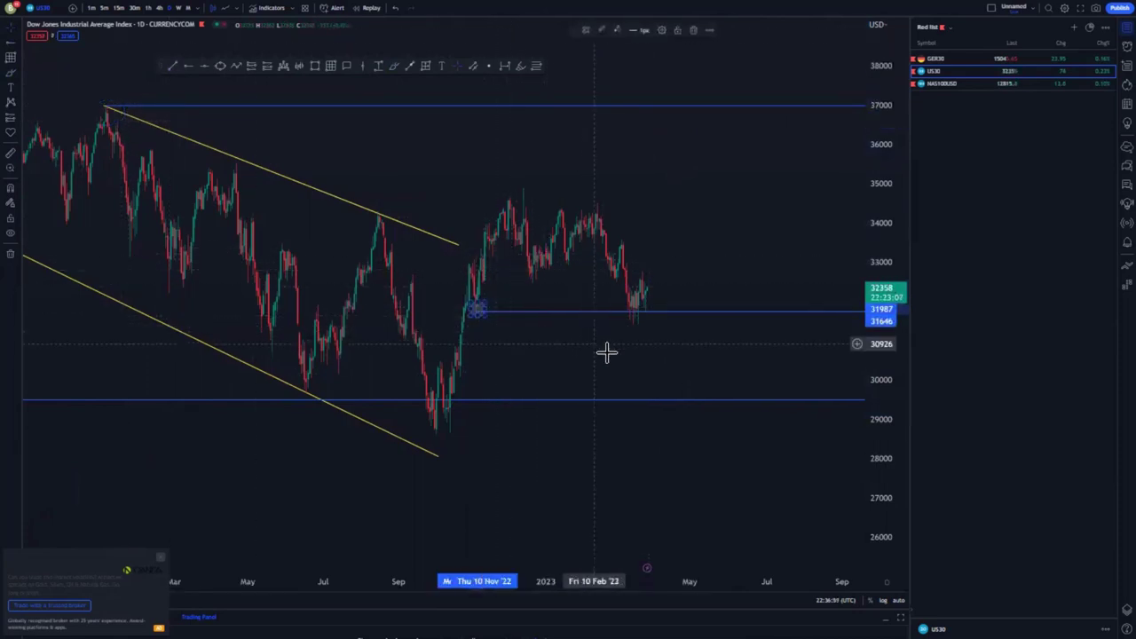
# - Draw a falling channel around the price action since November 2022, with one trend line along the lows and one along the highs
pyautogui.scroll(2, 564, 325)
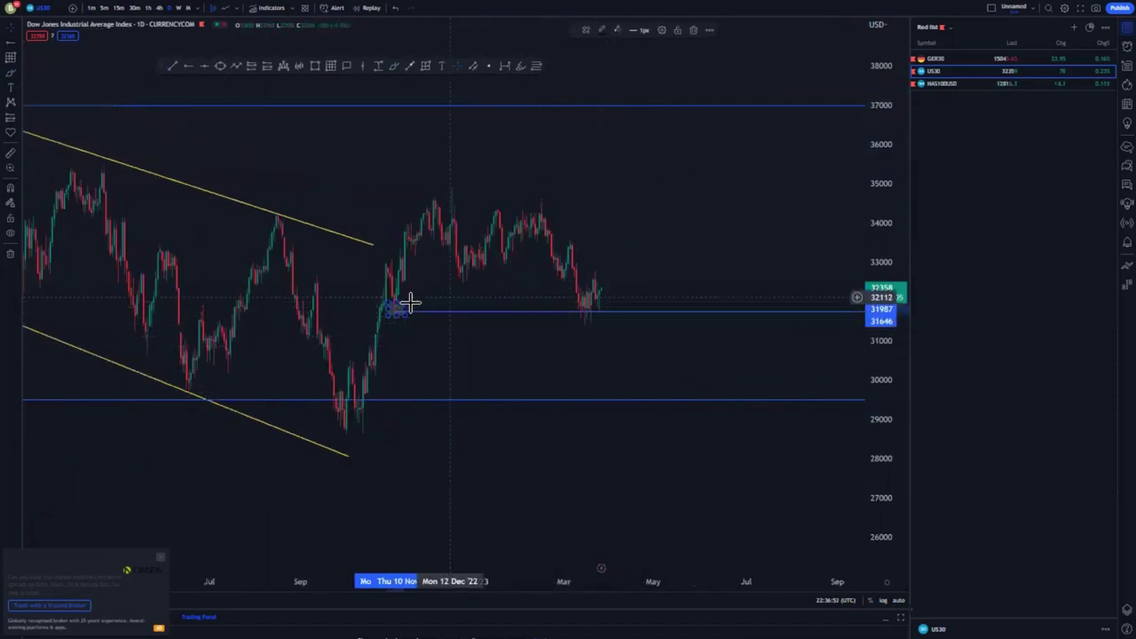
pyautogui.click(172, 67)
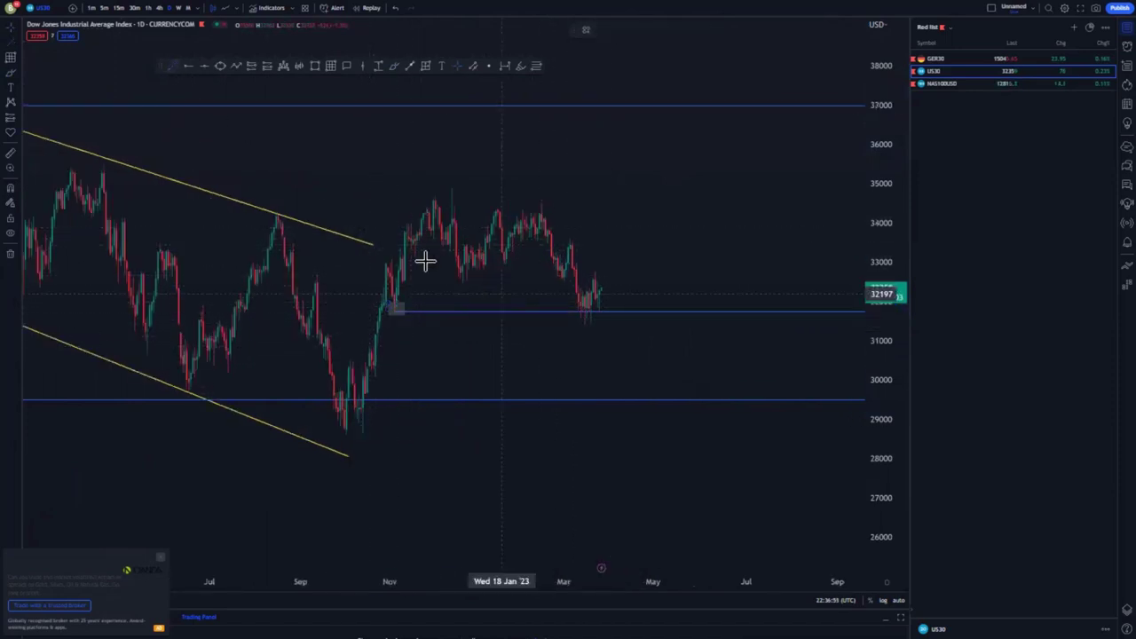
pyautogui.click(411, 256)
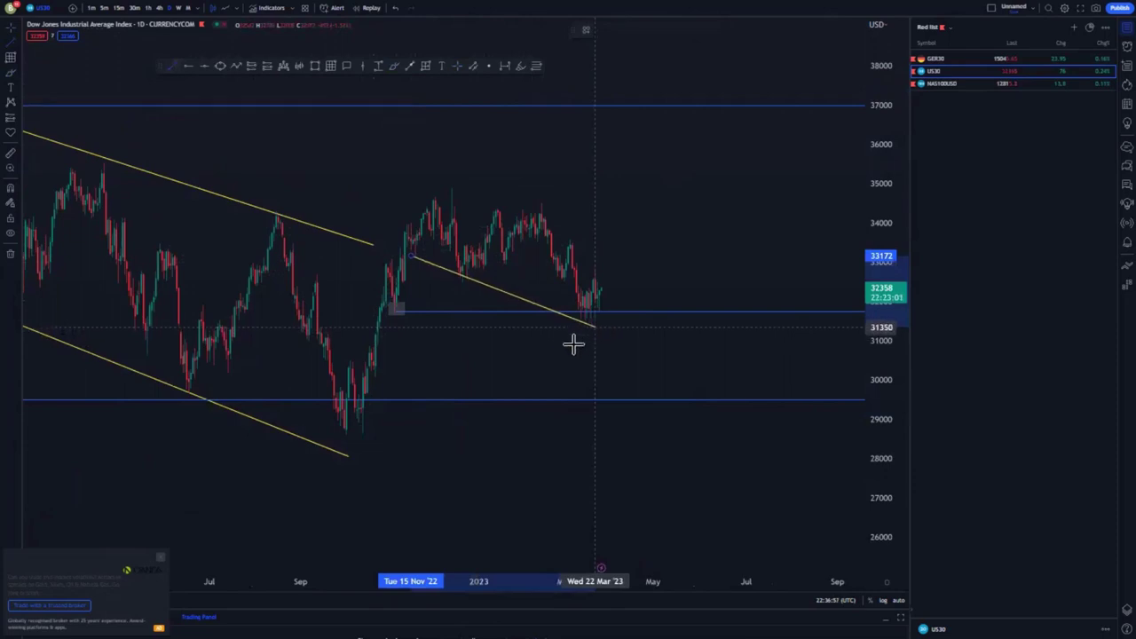
pyautogui.click(595, 327)
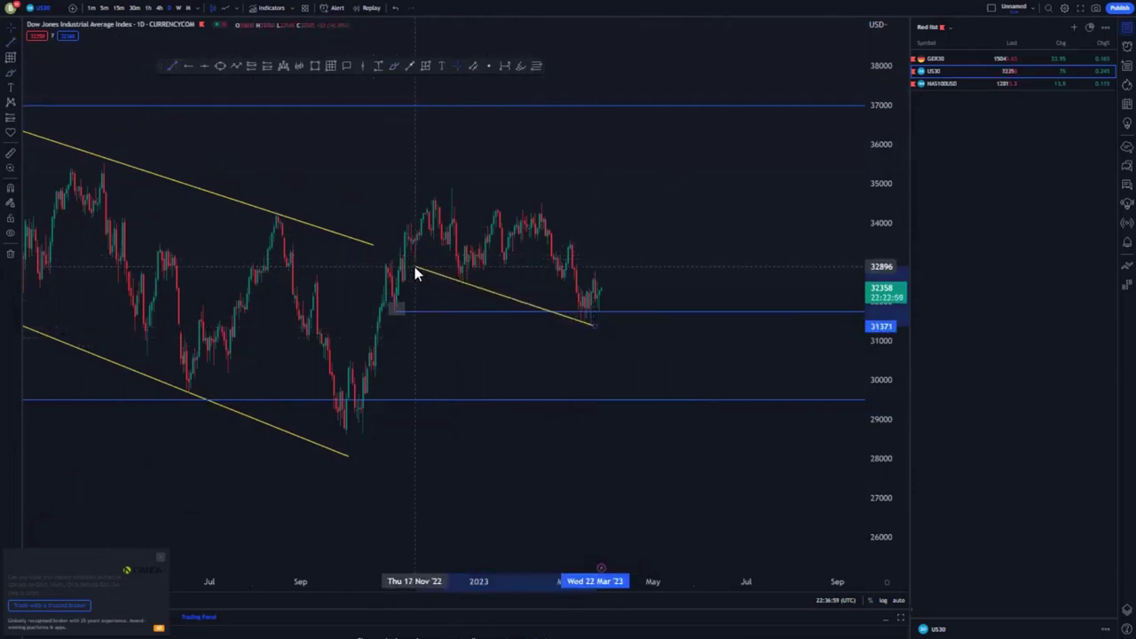
pyautogui.click(451, 183)
pyautogui.click(610, 219)
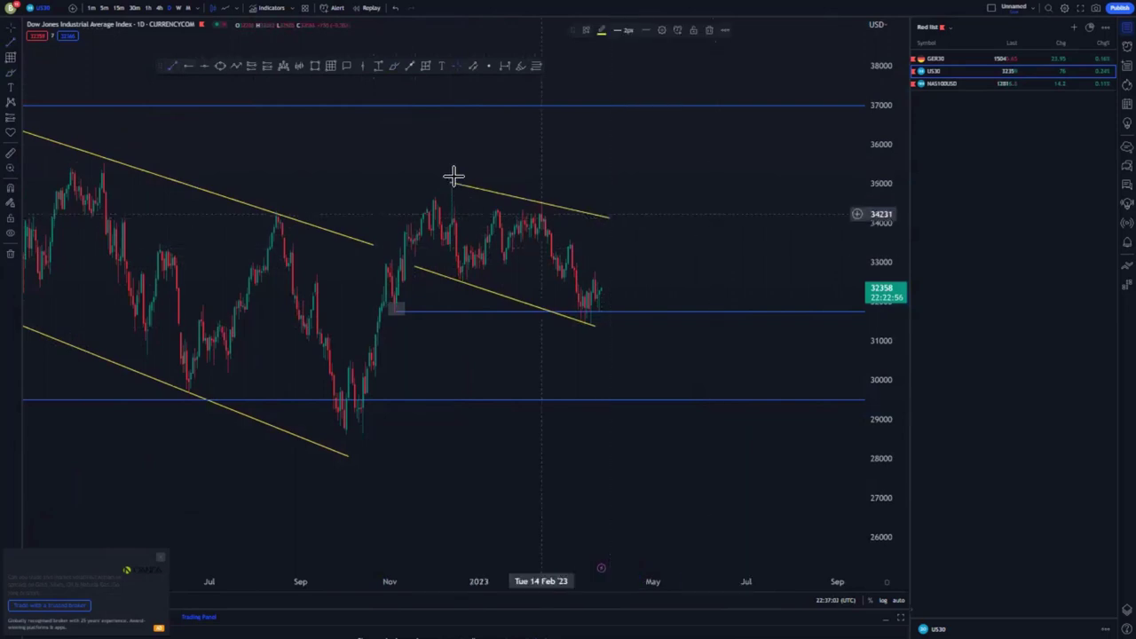
# - Realign the new channel's upper line to the December 2022 high and run the lower one from about 32,684 on 5 Dec '22 to about 31,265
pyautogui.moveTo(451, 182); pyautogui.dragTo(450, 189)
pyautogui.click(607, 210)
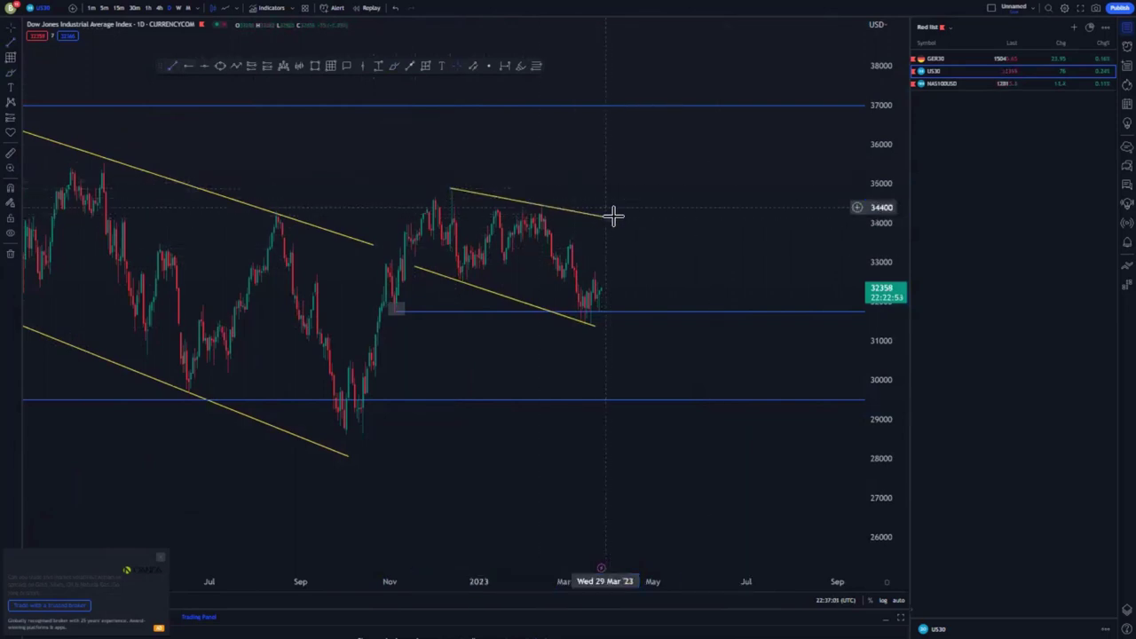
pyautogui.moveTo(609, 219); pyautogui.dragTo(626, 215)
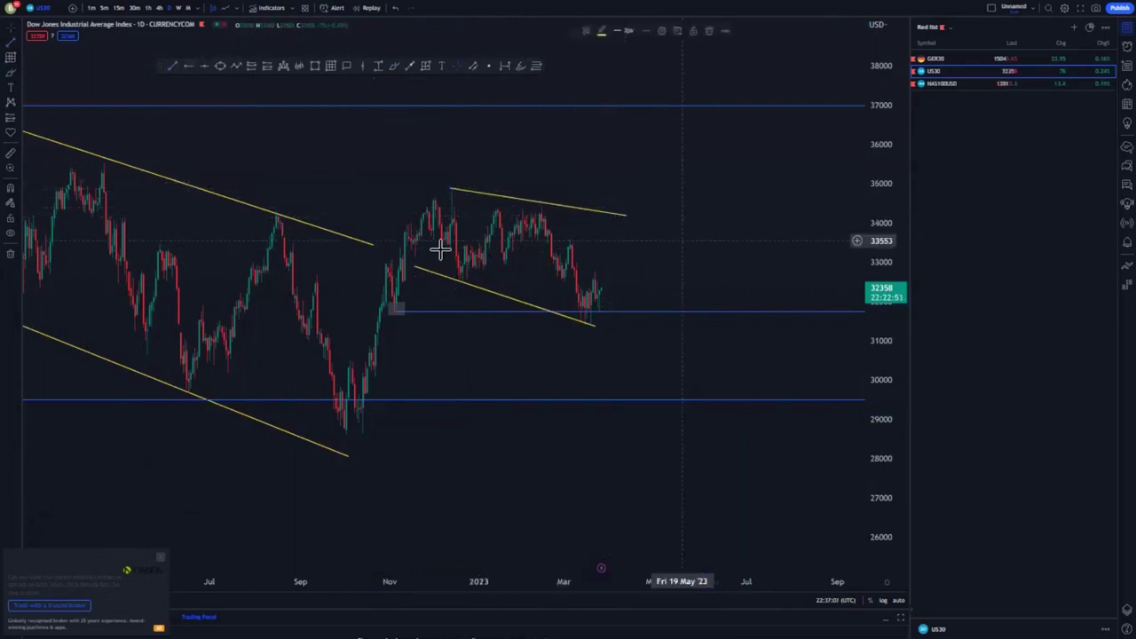
pyautogui.moveTo(415, 267); pyautogui.dragTo(442, 275)
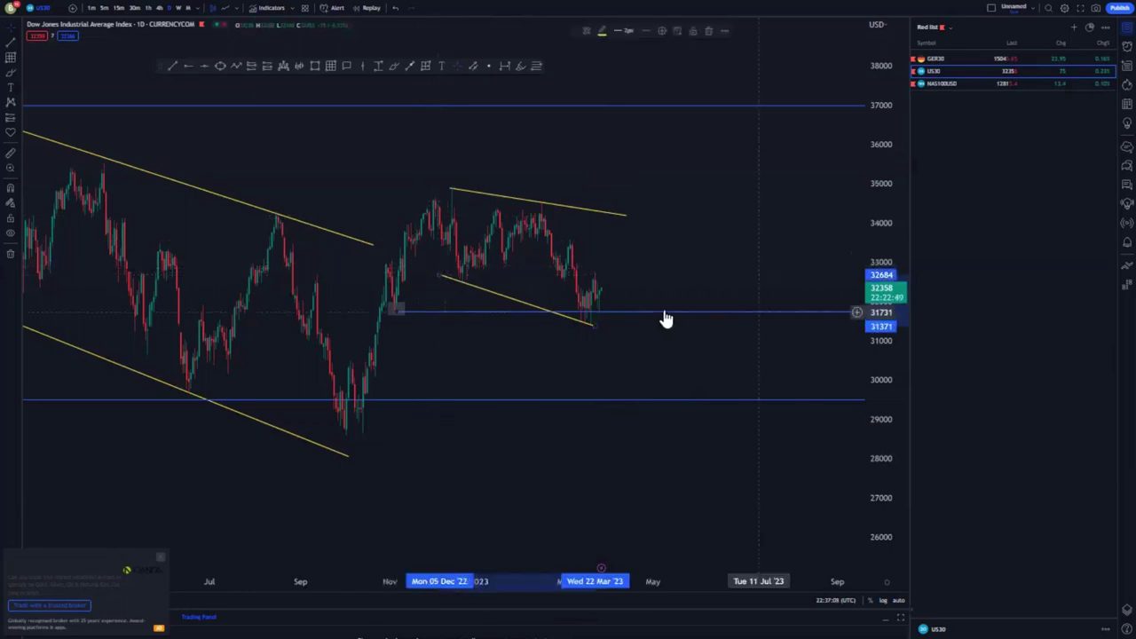
pyautogui.click(663, 311)
pyautogui.moveTo(594, 326); pyautogui.dragTo(606, 330)
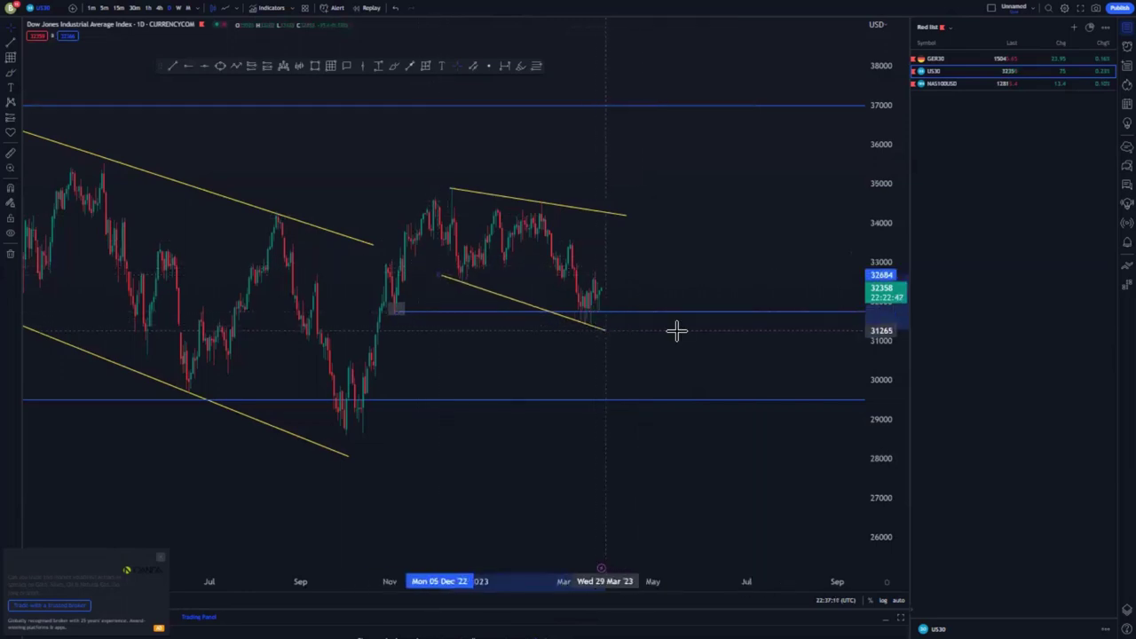
# - On the 4-hour chart, draw a trend line along the falling highs from about 34,564 on 14 Feb '23 to about 32,732 on 22 Mar '23
pyautogui.scroll(-2, 632, 292)
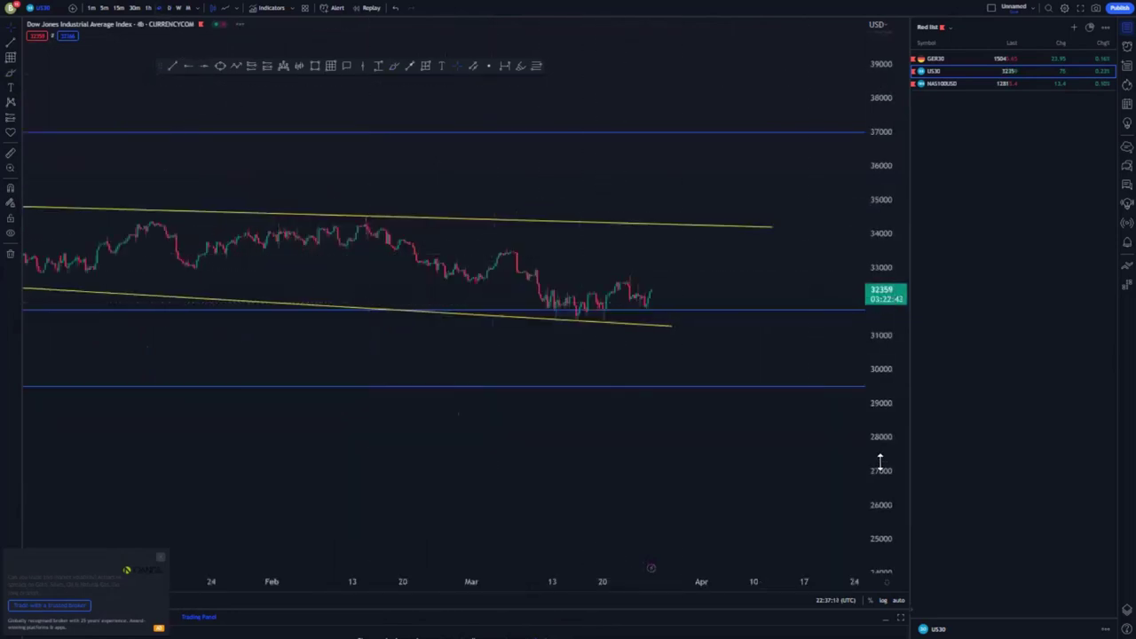
pyautogui.moveTo(880, 463); pyautogui.dragTo(878, 343)
pyautogui.scroll(-5, 742, 395)
pyautogui.moveTo(475, 400); pyautogui.dragTo(448, 404)
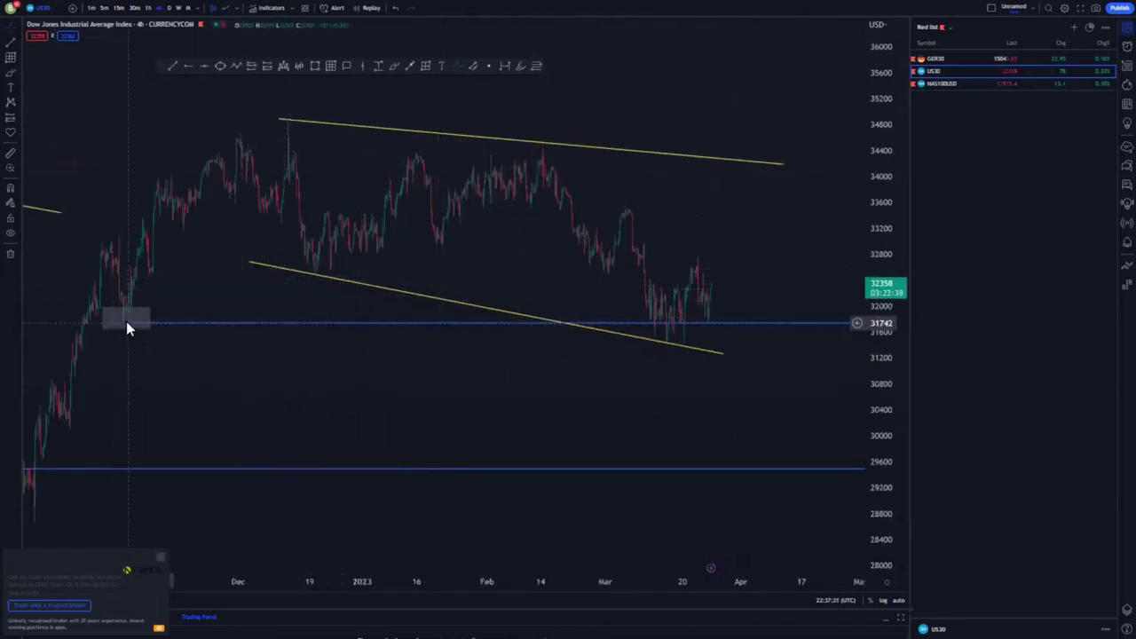
pyautogui.moveTo(493, 353); pyautogui.dragTo(455, 375)
pyautogui.scroll(2, 454, 375)
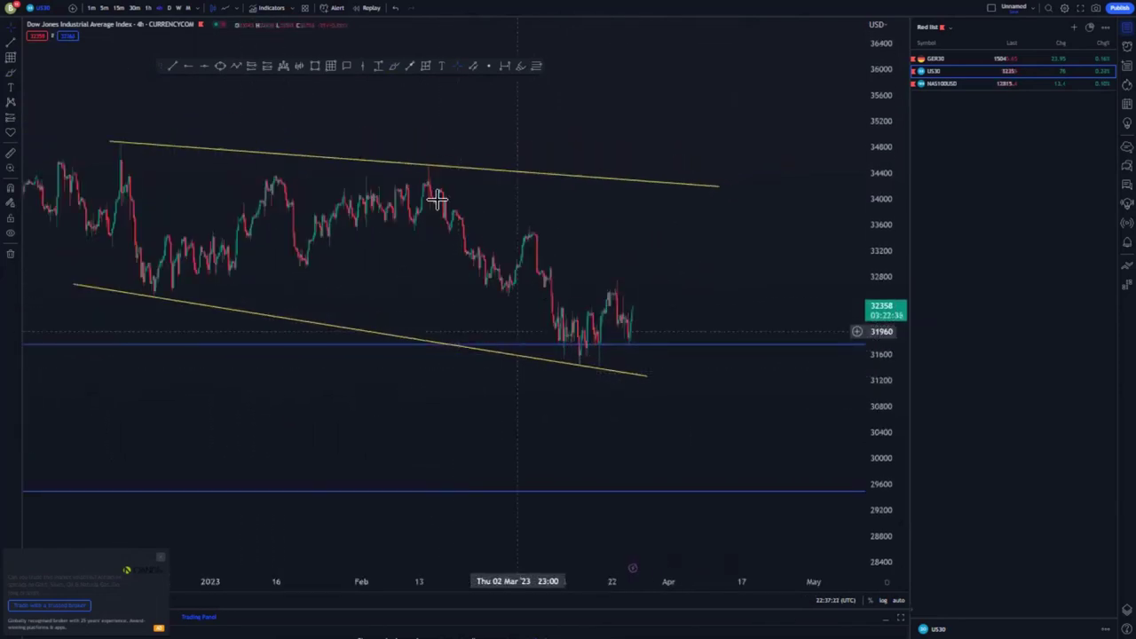
pyautogui.moveTo(870, 358); pyautogui.dragTo(870, 338)
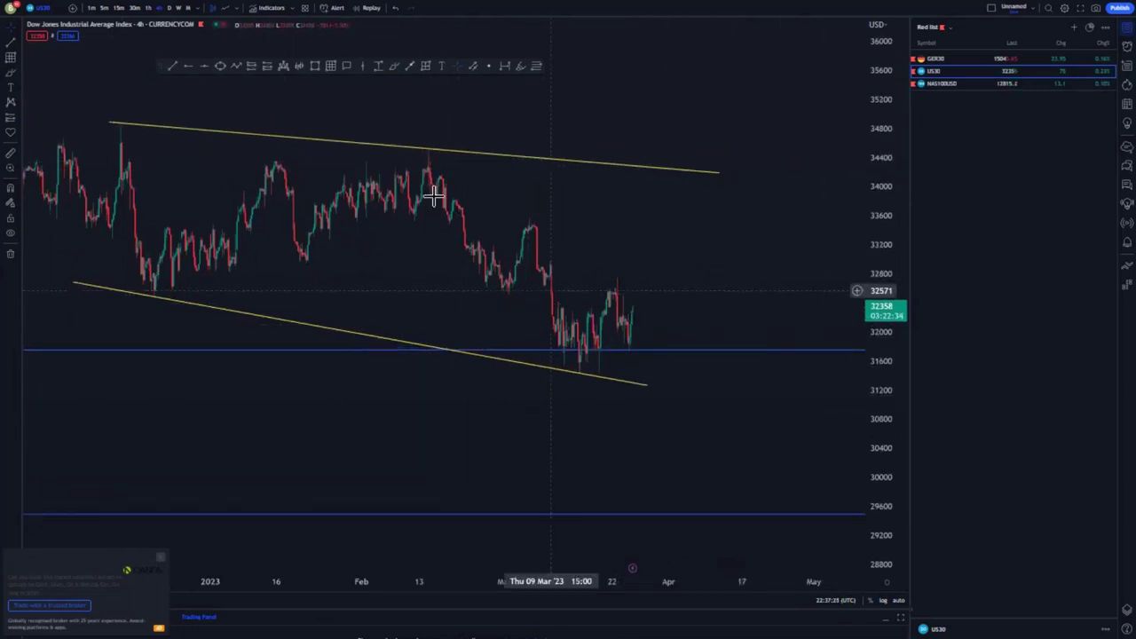
pyautogui.click(175, 67)
pyautogui.click(427, 148)
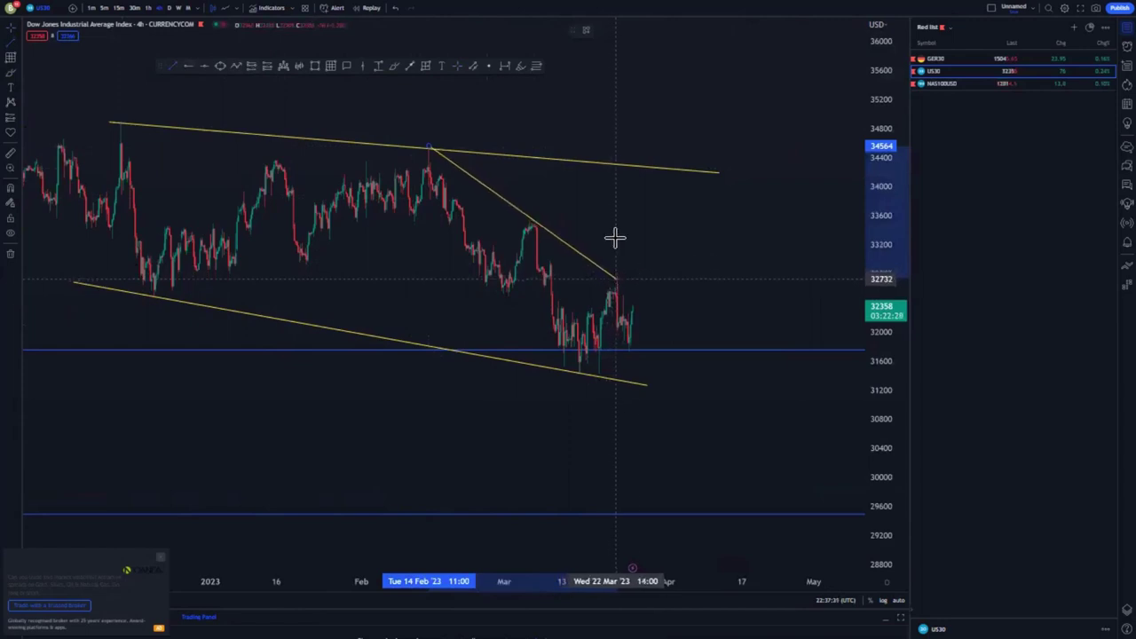
pyautogui.click(615, 238)
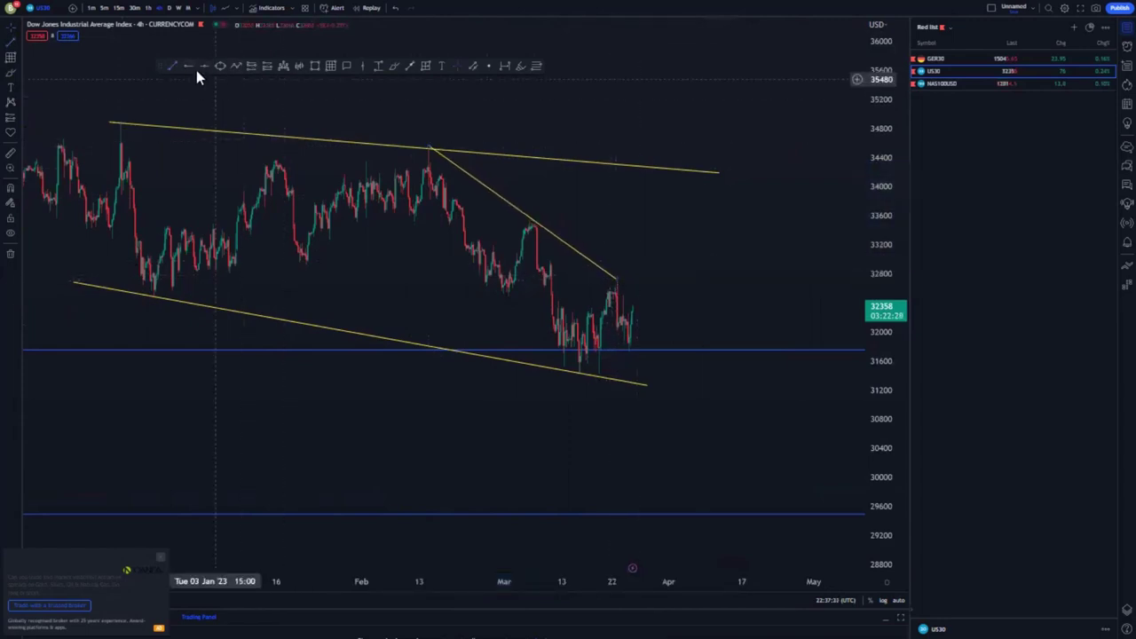
# - Draw the inner channel's lower trend line from the early-February 2023 low to about 31,449 on 14 Mar '23
pyautogui.click(362, 214)
pyautogui.click(568, 369)
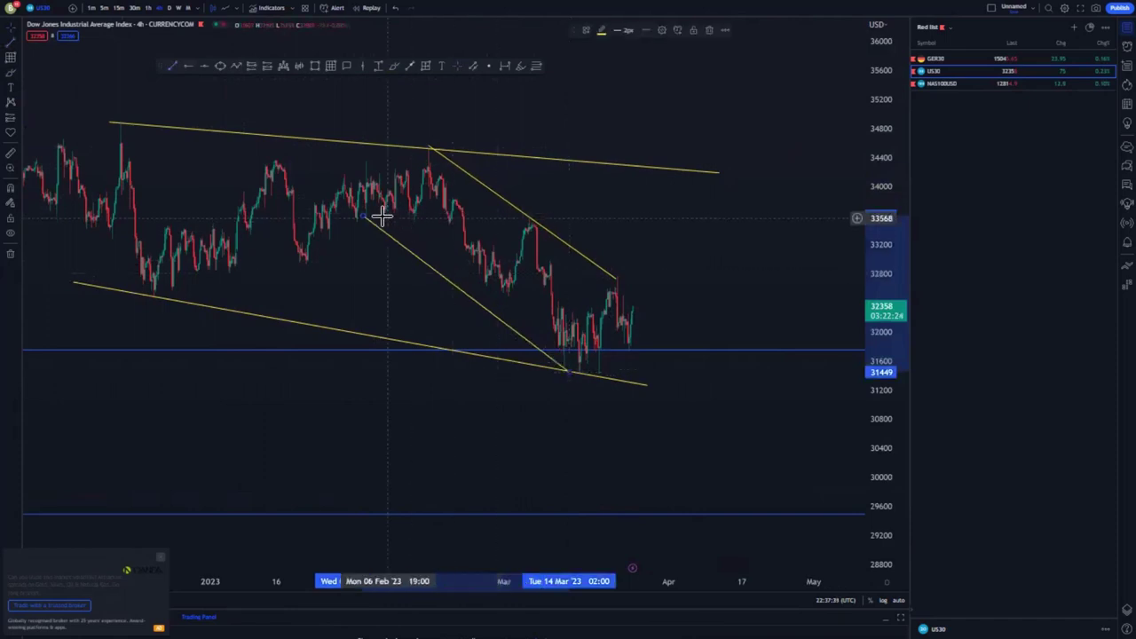
pyautogui.click(708, 264)
# - On the 1-hour chart, frame the 22–24 March 2023 pullback with trend lines along its highs and lows, the upper starting at about 32,784
pyautogui.scroll(-2, 707, 265)
pyautogui.moveTo(873, 215); pyautogui.dragTo(873, 255)
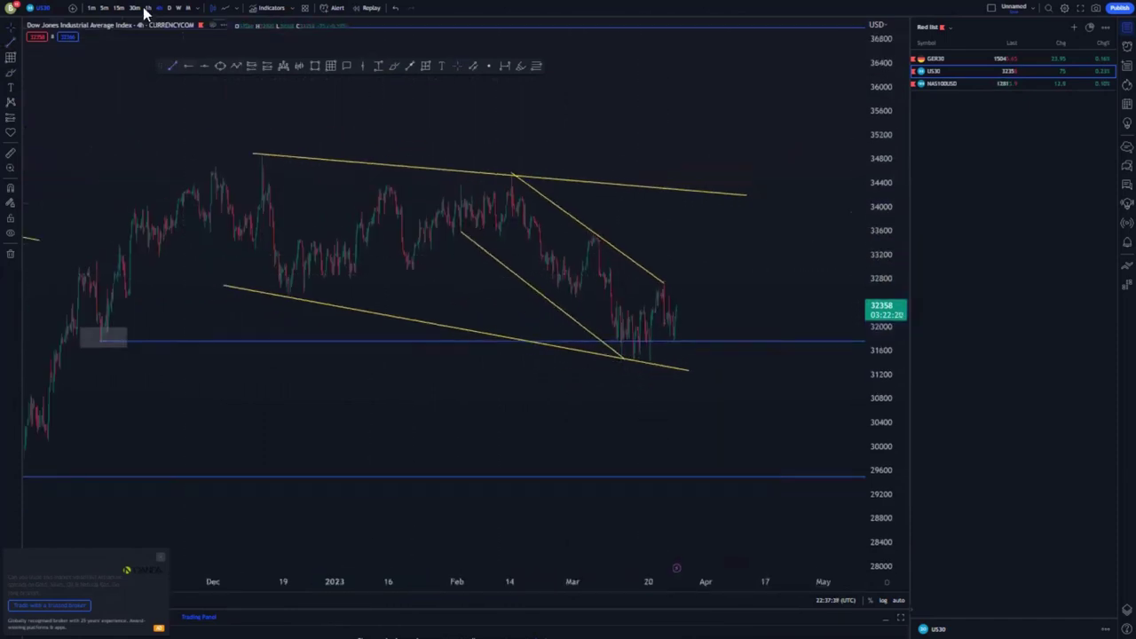
pyautogui.scroll(-5, 667, 319)
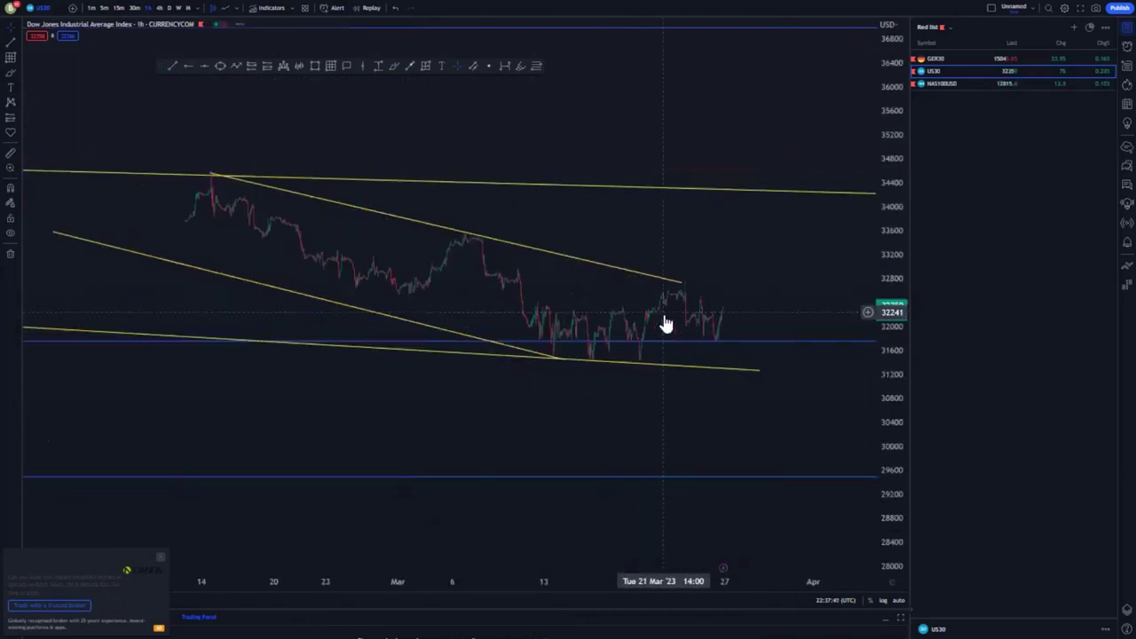
pyautogui.moveTo(619, 380); pyautogui.dragTo(411, 381)
pyautogui.scroll(-8, 418, 348)
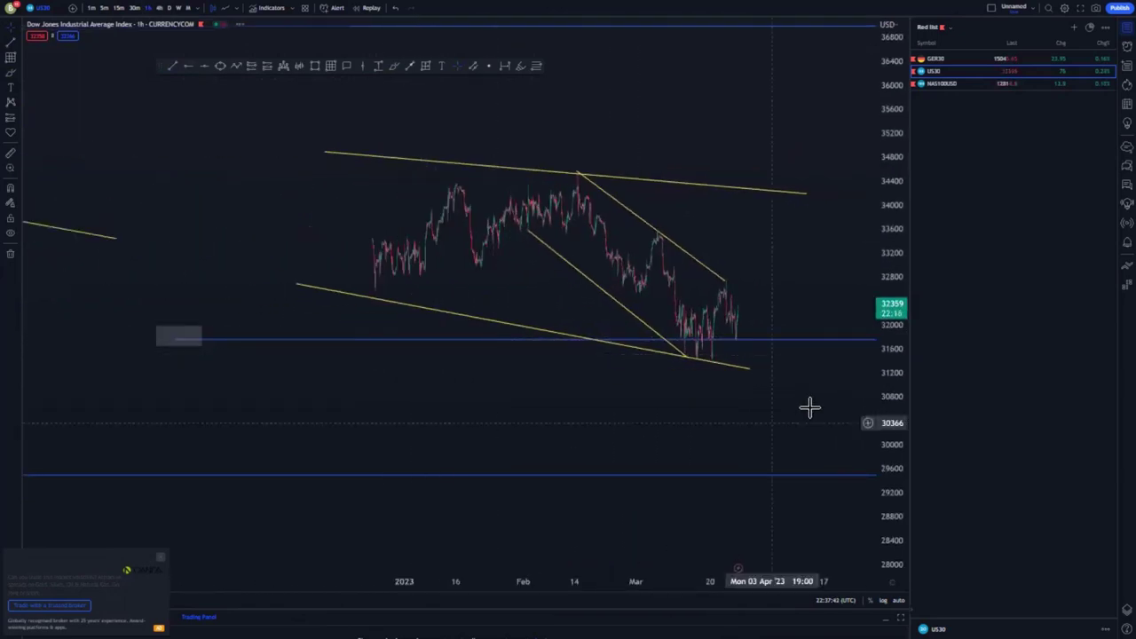
pyautogui.moveTo(885, 457); pyautogui.dragTo(822, 434)
pyautogui.scroll(4, 822, 434)
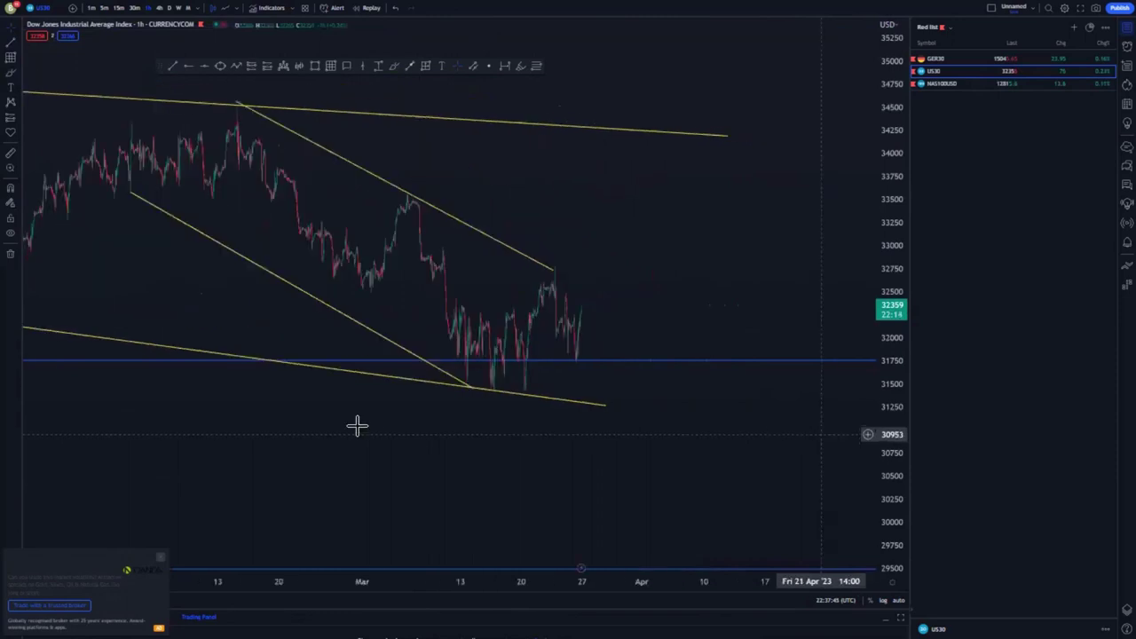
pyautogui.moveTo(226, 293); pyautogui.dragTo(453, 327)
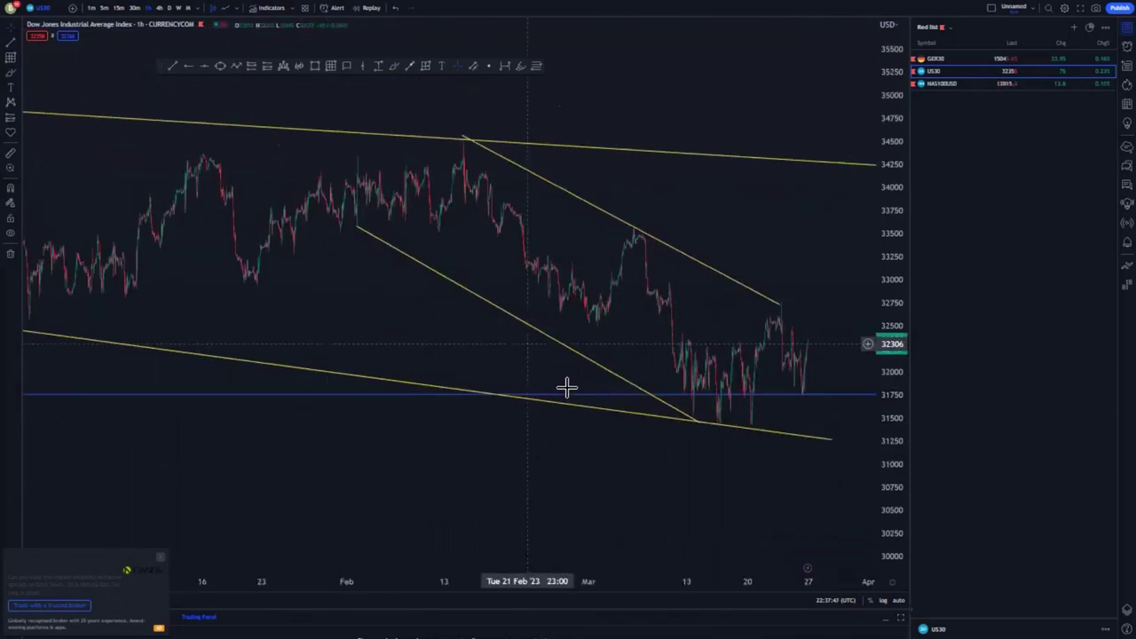
pyautogui.scroll(3, 569, 388)
pyautogui.scroll(3, 604, 442)
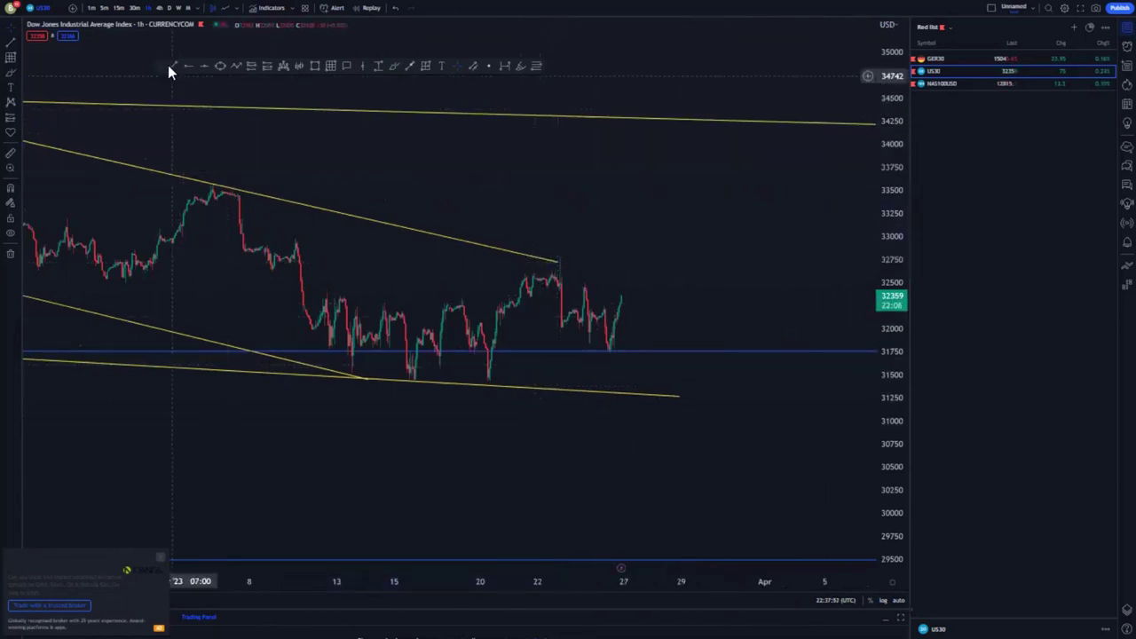
pyautogui.click(557, 258)
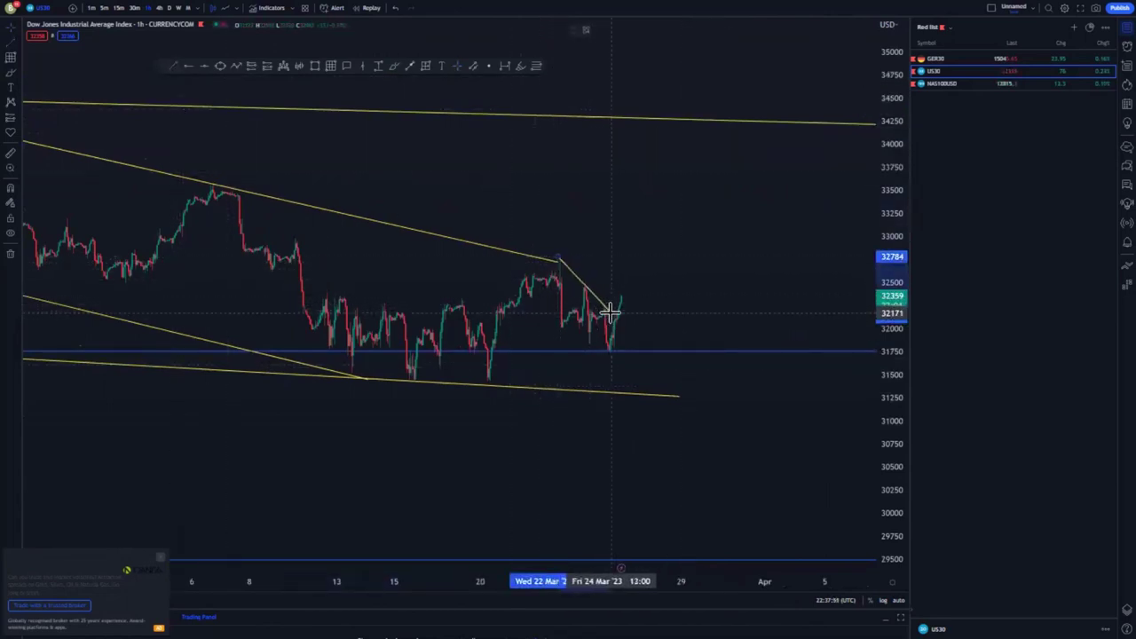
pyautogui.click(609, 310)
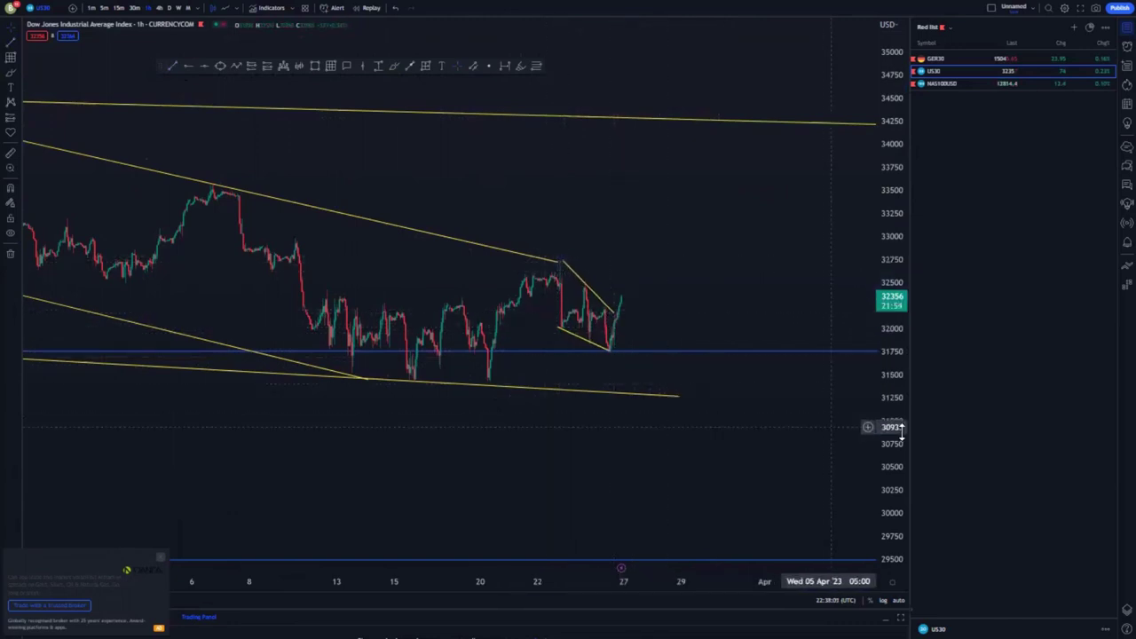
# - Place a long position beside the 27 March 2023 consolidation with entry at about 32,419, stop at about 32,191 and target at about 34,248
pyautogui.moveTo(900, 432); pyautogui.dragTo(630, 259)
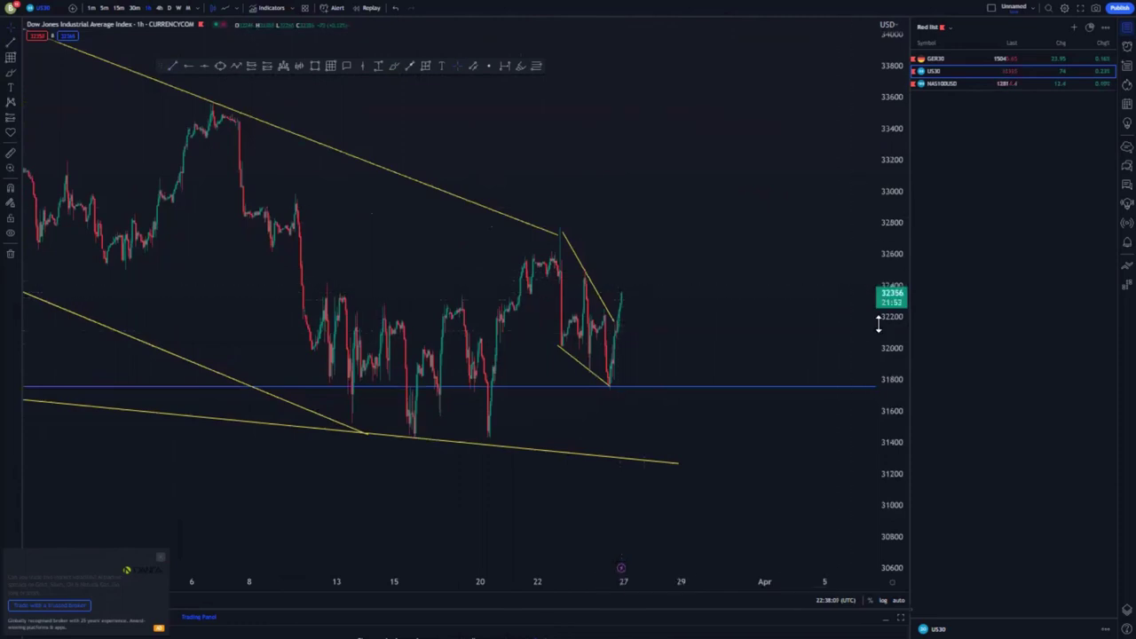
pyautogui.moveTo(891, 329); pyautogui.dragTo(888, 400)
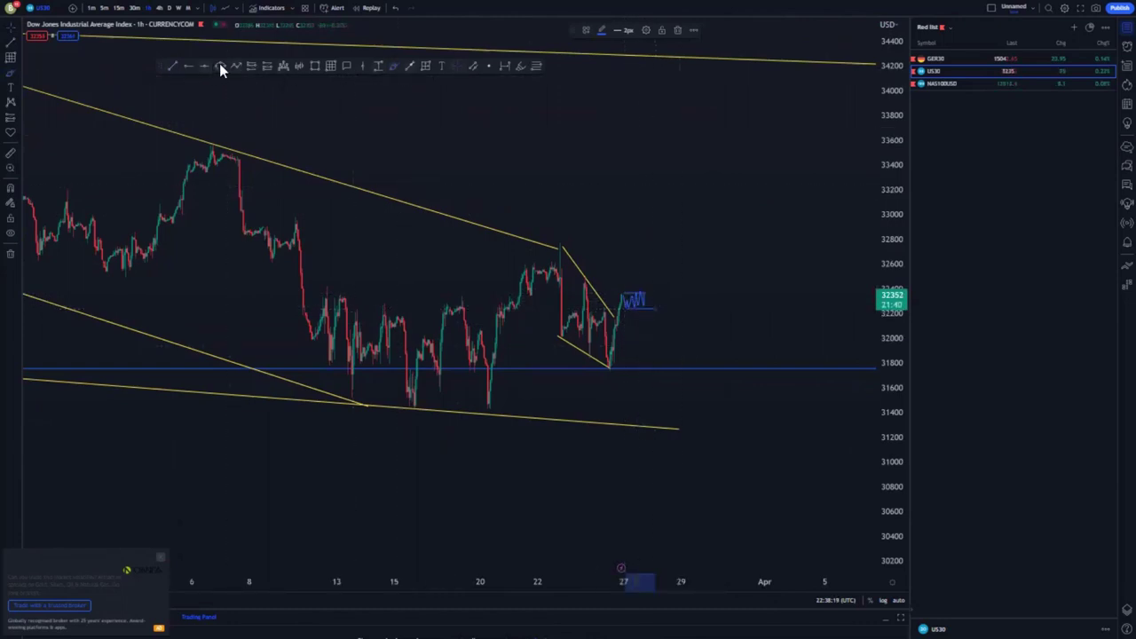
pyautogui.click(268, 66)
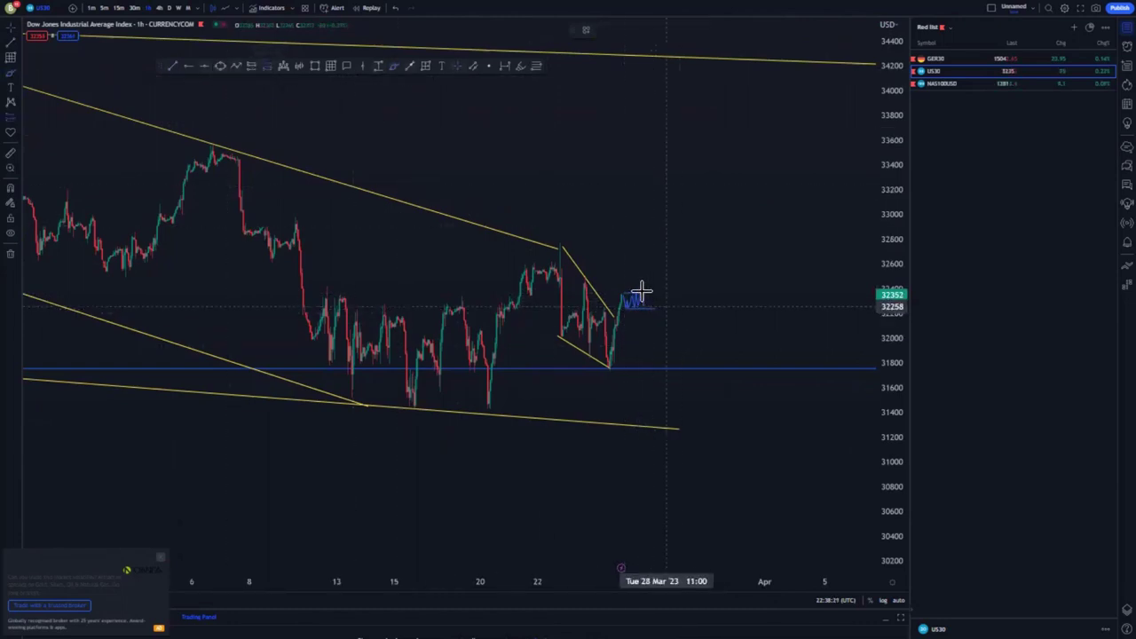
pyautogui.click(641, 292)
pyautogui.moveTo(643, 344); pyautogui.dragTo(641, 287)
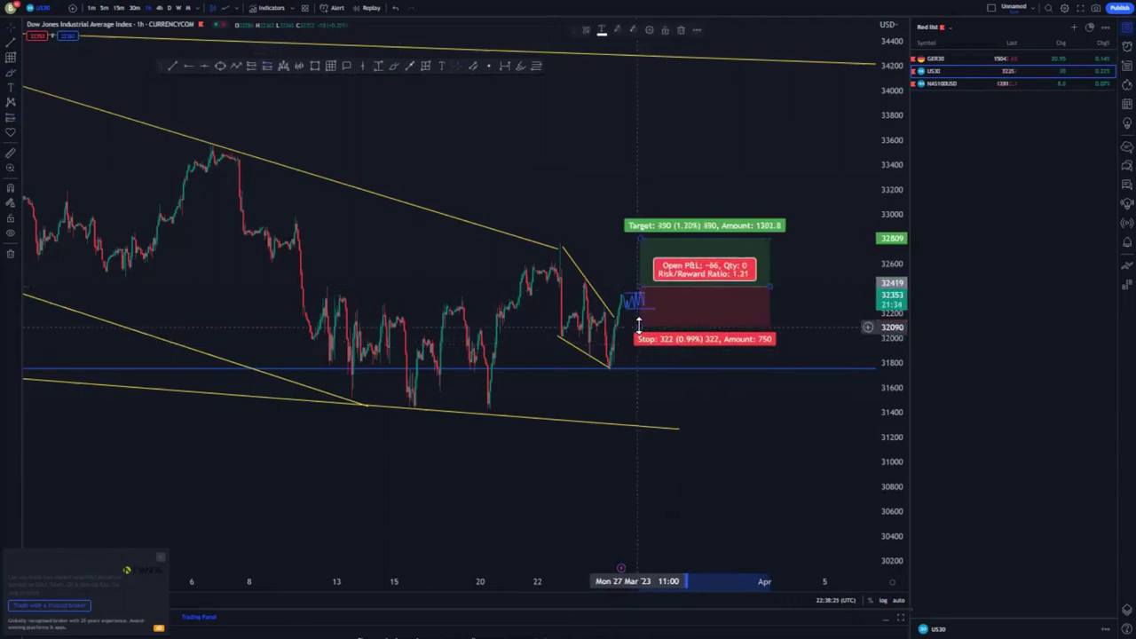
pyautogui.moveTo(639, 326)
pyautogui.mouseDown()
pyautogui.moveTo(642, 292)
pyautogui.moveTo(642, 312)
pyautogui.mouseUp()
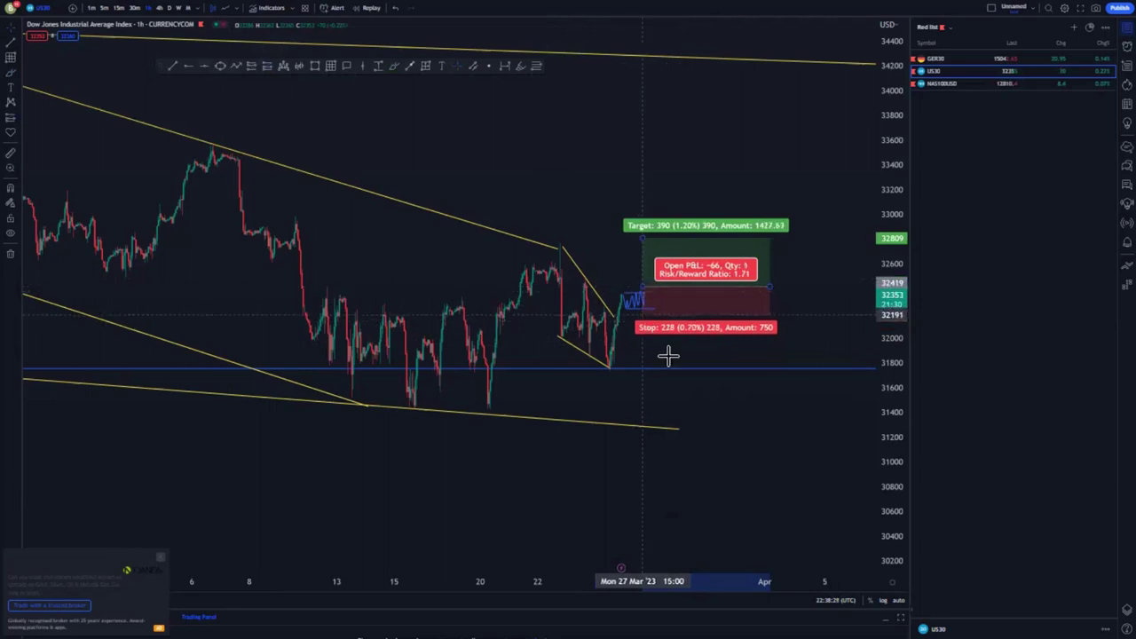
pyautogui.moveTo(681, 462); pyautogui.dragTo(650, 524)
pyautogui.moveTo(614, 301); pyautogui.dragTo(614, 123)
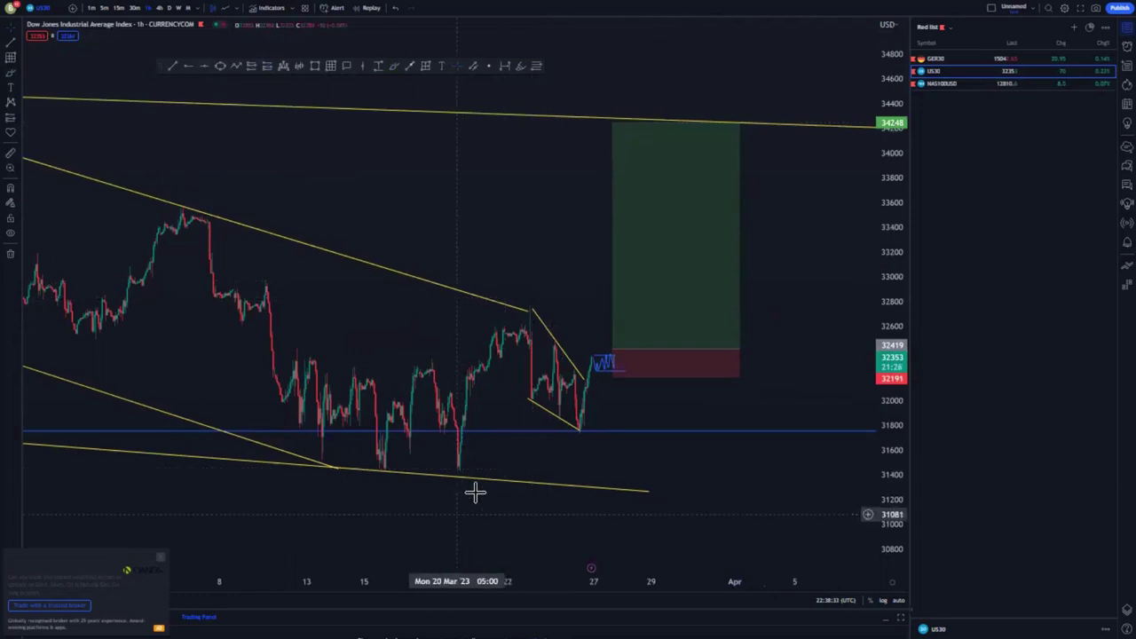
# - Draw a horizontal ray from the December 2022 high at the start of the outer channel's upper line
pyautogui.scroll(-5, 476, 491)
pyautogui.scroll(-3, 780, 431)
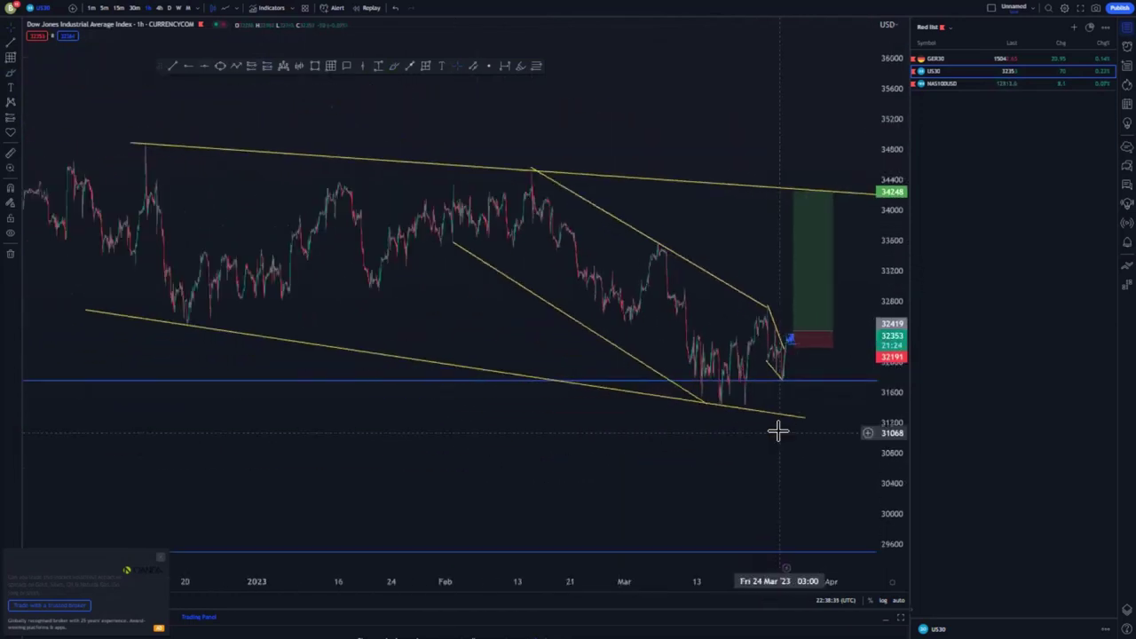
pyautogui.scroll(-5, 779, 431)
pyautogui.moveTo(550, 476)
pyautogui.mouseDown()
pyautogui.moveTo(460, 485)
pyautogui.moveTo(453, 499)
pyautogui.mouseUp()
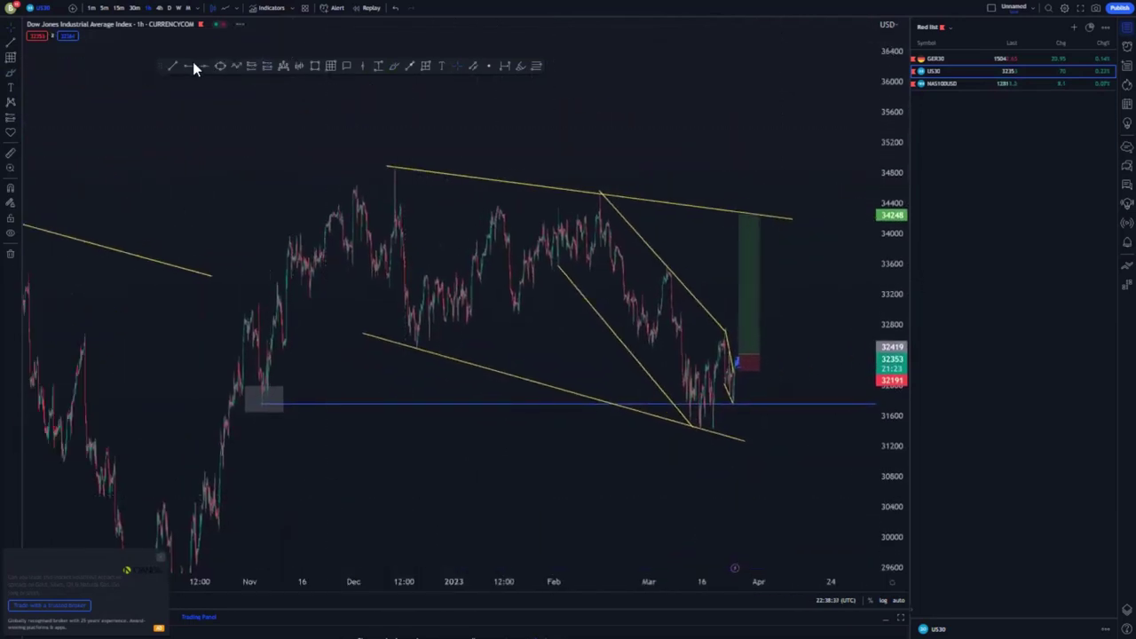
pyautogui.click(394, 166)
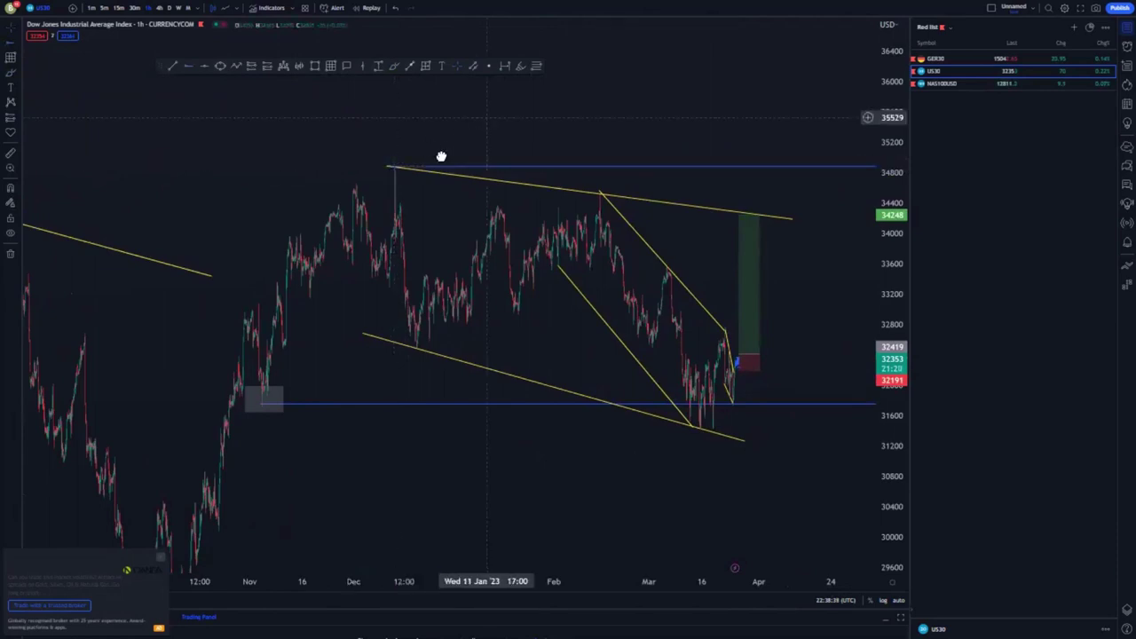
pyautogui.moveTo(463, 149); pyautogui.dragTo(441, 158)
# - Raise the long position's target to the highest horizontal level at about 36,979
pyautogui.scroll(-2, 897, 240)
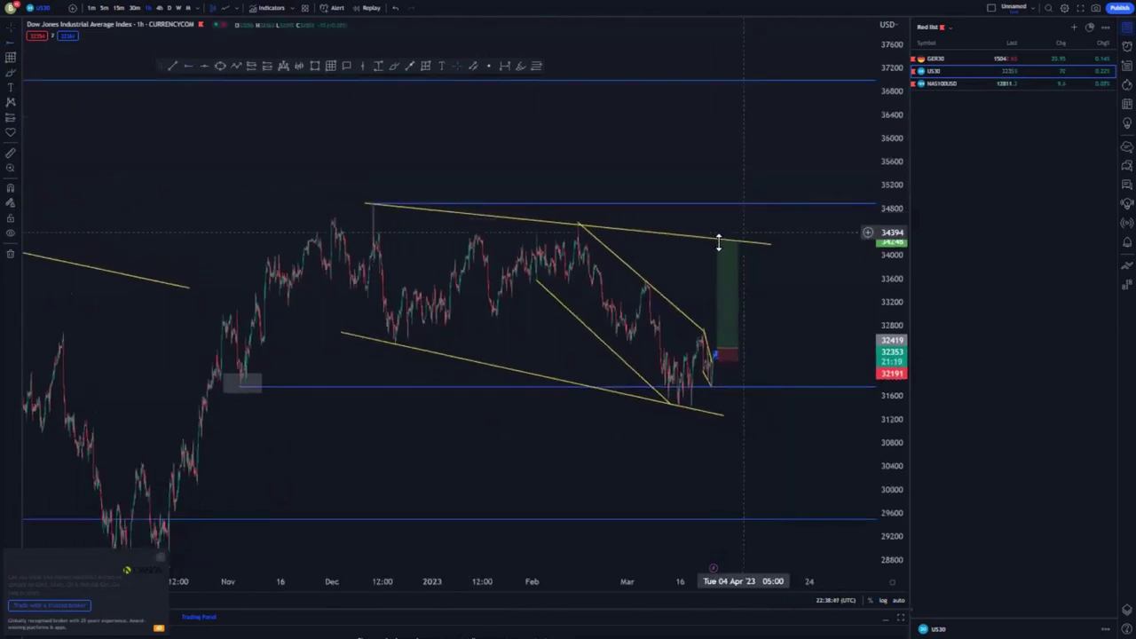
pyautogui.moveTo(717, 241); pyautogui.dragTo(728, 79)
pyautogui.moveTo(891, 168)
pyautogui.mouseDown()
pyautogui.moveTo(891, 293)
pyautogui.moveTo(882, 178)
pyautogui.mouseUp()
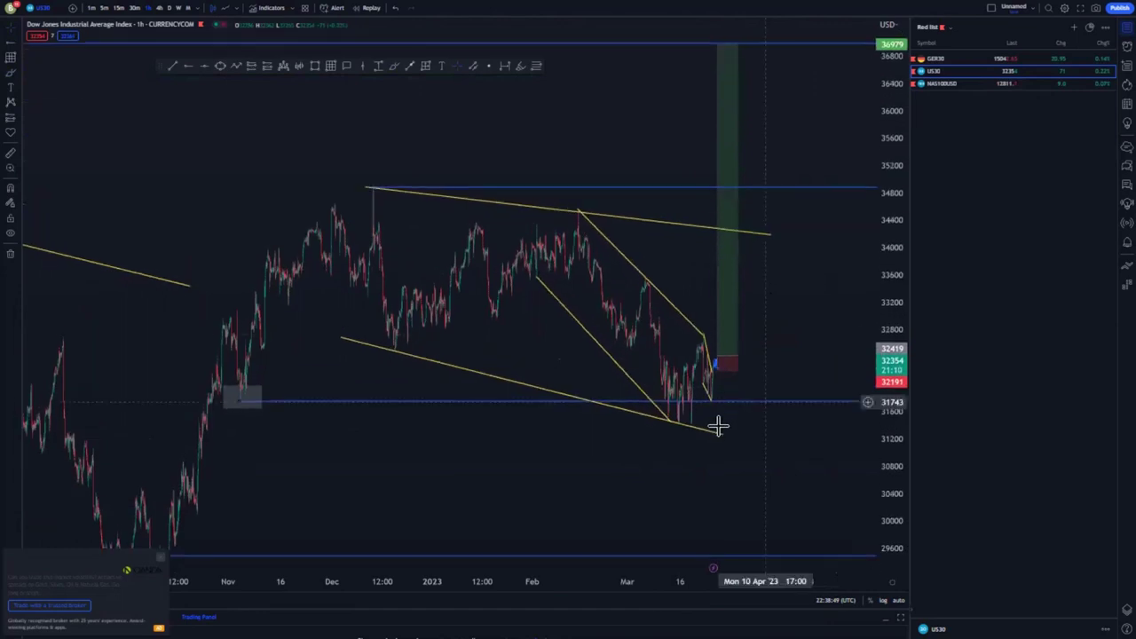
# - Extend the outer channel's lower trend line to mid-April 2023 and shift its start to mid-December 2022
pyautogui.moveTo(724, 434); pyautogui.dragTo(784, 448)
pyautogui.click(574, 449)
pyautogui.moveTo(342, 340); pyautogui.dragTo(380, 348)
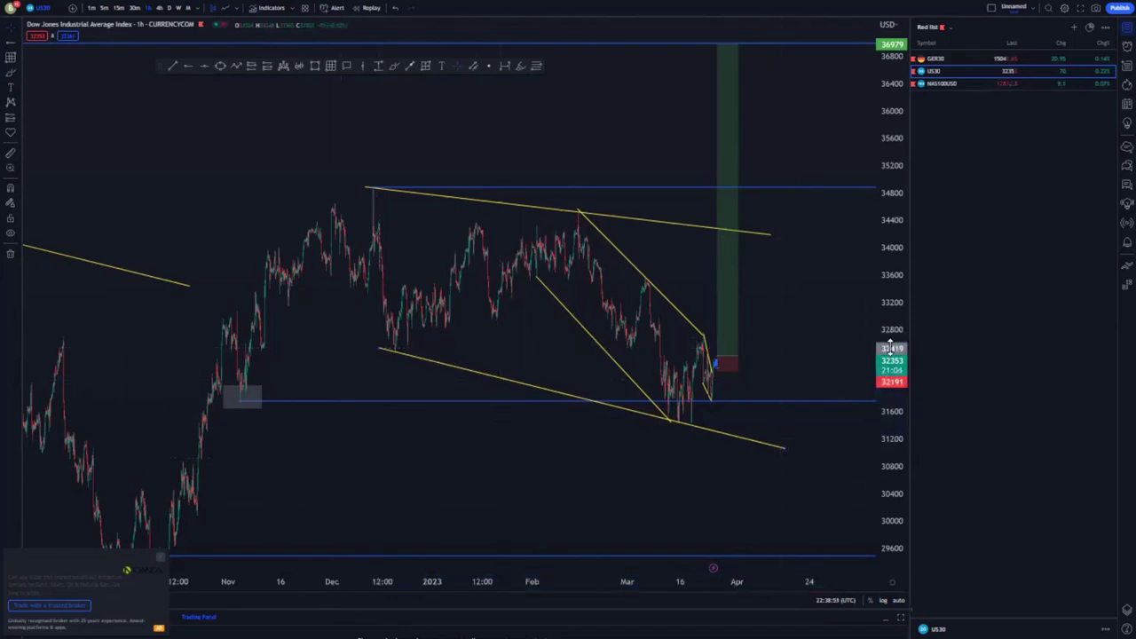
# - Extend the outer channel's upper line to about 34,180 on 14 Apr '23 and move the inner channel's lower line start slightly earlier
pyautogui.moveTo(890, 349); pyautogui.dragTo(891, 413)
pyautogui.moveTo(530, 440); pyautogui.dragTo(514, 436)
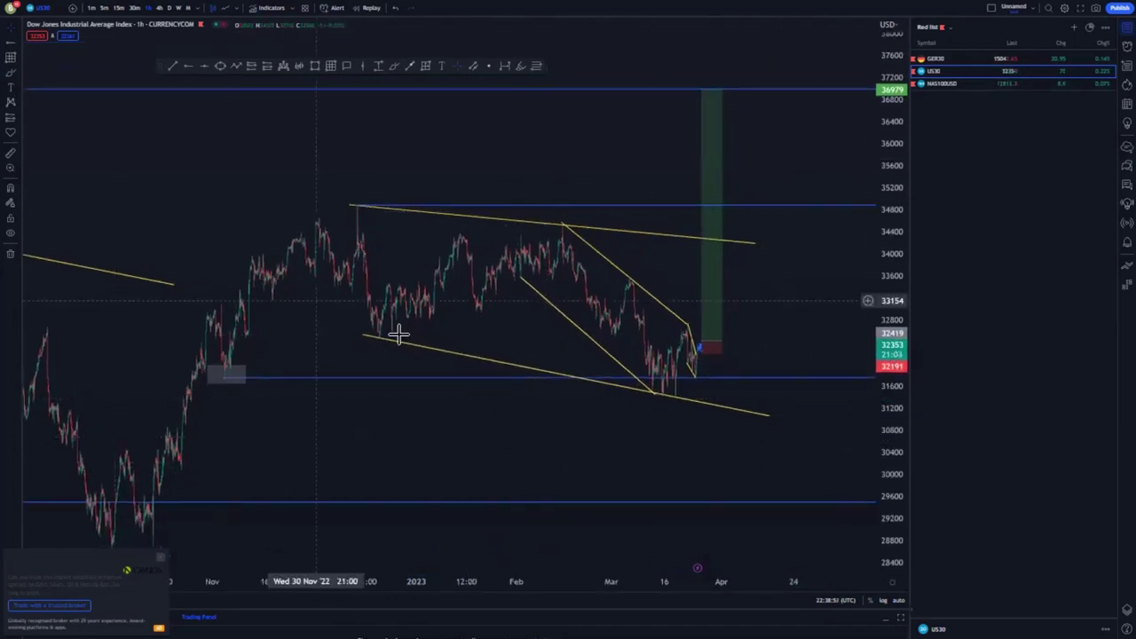
pyautogui.moveTo(756, 243); pyautogui.dragTo(769, 244)
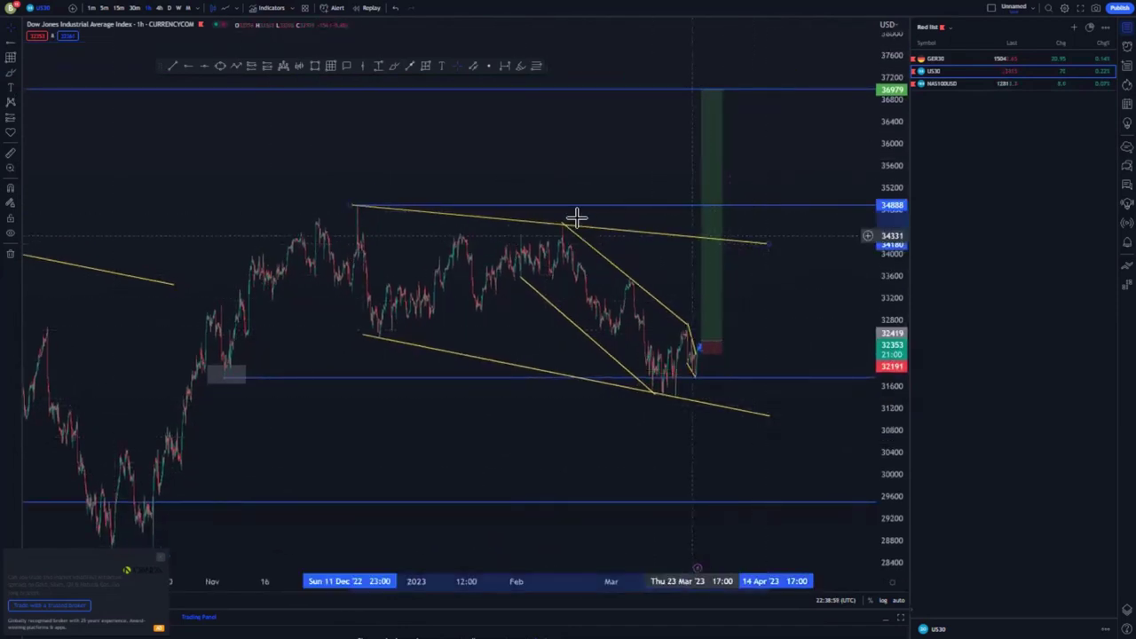
pyautogui.moveTo(564, 225); pyautogui.dragTo(563, 225)
pyautogui.moveTo(519, 279); pyautogui.dragTo(515, 280)
pyautogui.click(776, 291)
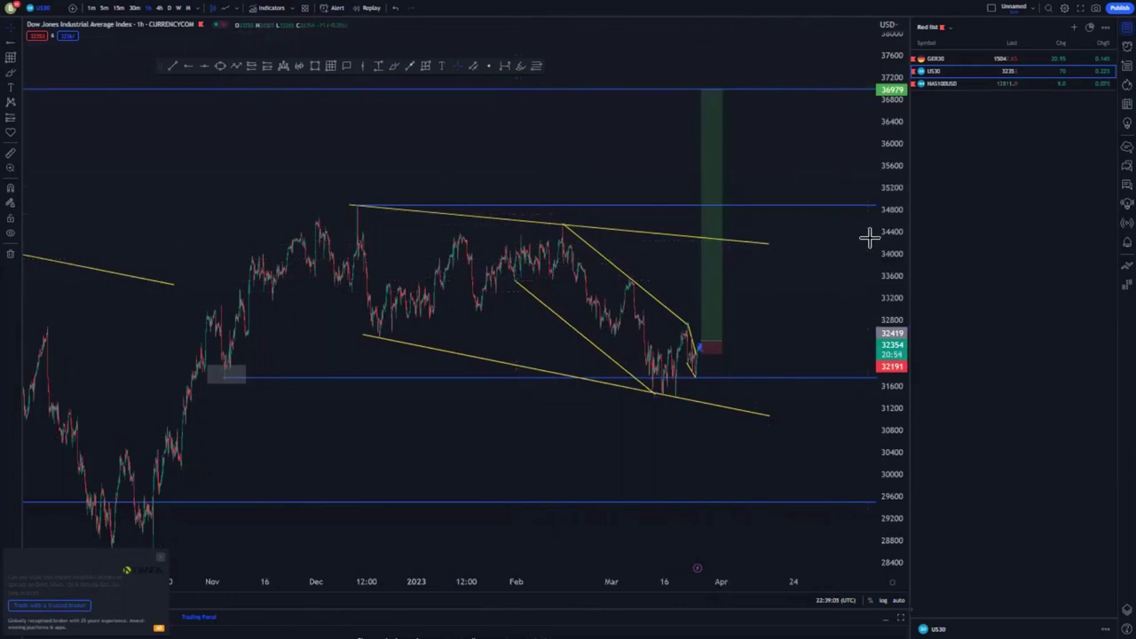
# - Open the NAS100USD chart on the daily timeframe and reset the chart view
pyautogui.click(941, 83)
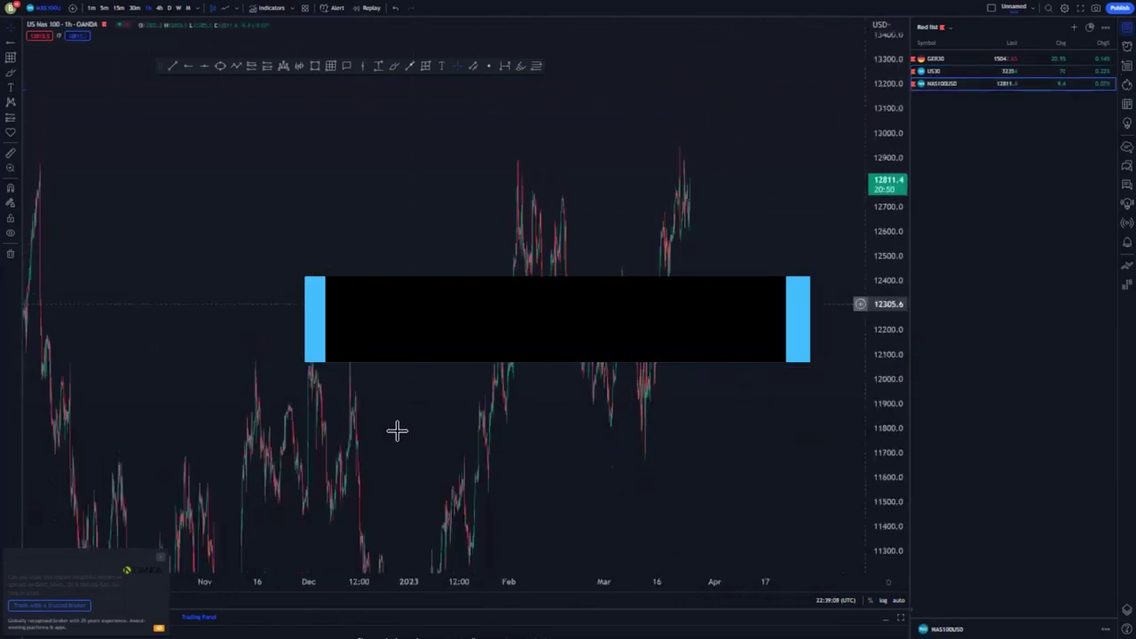
pyautogui.click(170, 8)
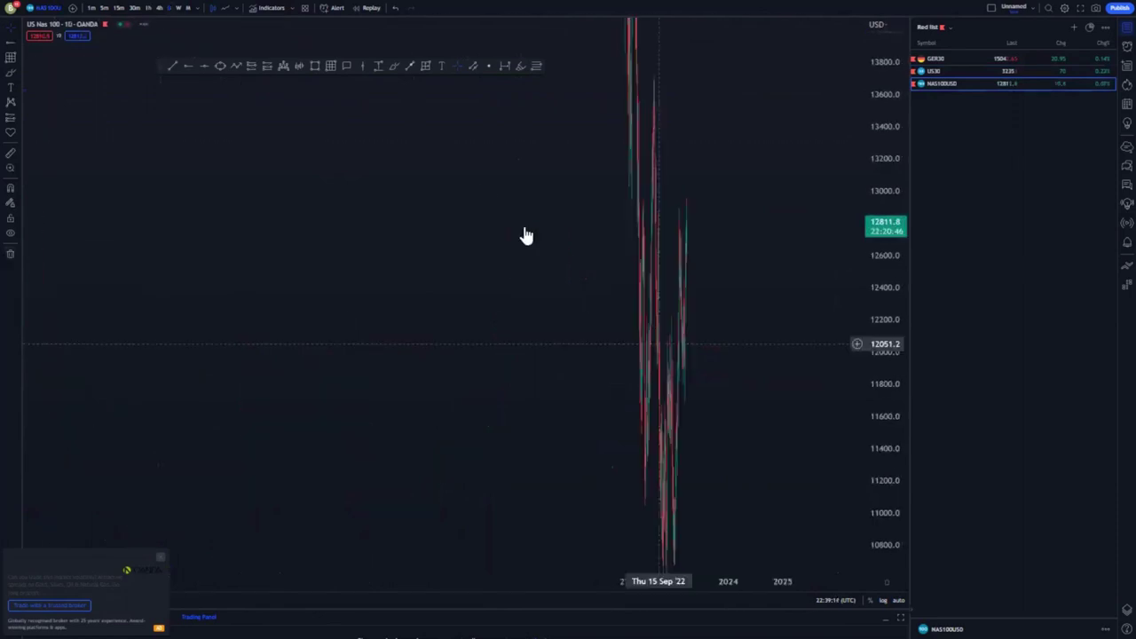
pyautogui.rightClick(485, 198)
pyautogui.click(528, 207)
# - Draw horizontal rays from the mid-September 2022 high at about 12,888 and the August 2022 high at about 13,751
pyautogui.moveTo(674, 329); pyautogui.dragTo(443, 329)
pyautogui.scroll(-2, 568, 342)
pyautogui.moveTo(880, 266); pyautogui.dragTo(875, 360)
pyautogui.moveTo(723, 455); pyautogui.dragTo(663, 363)
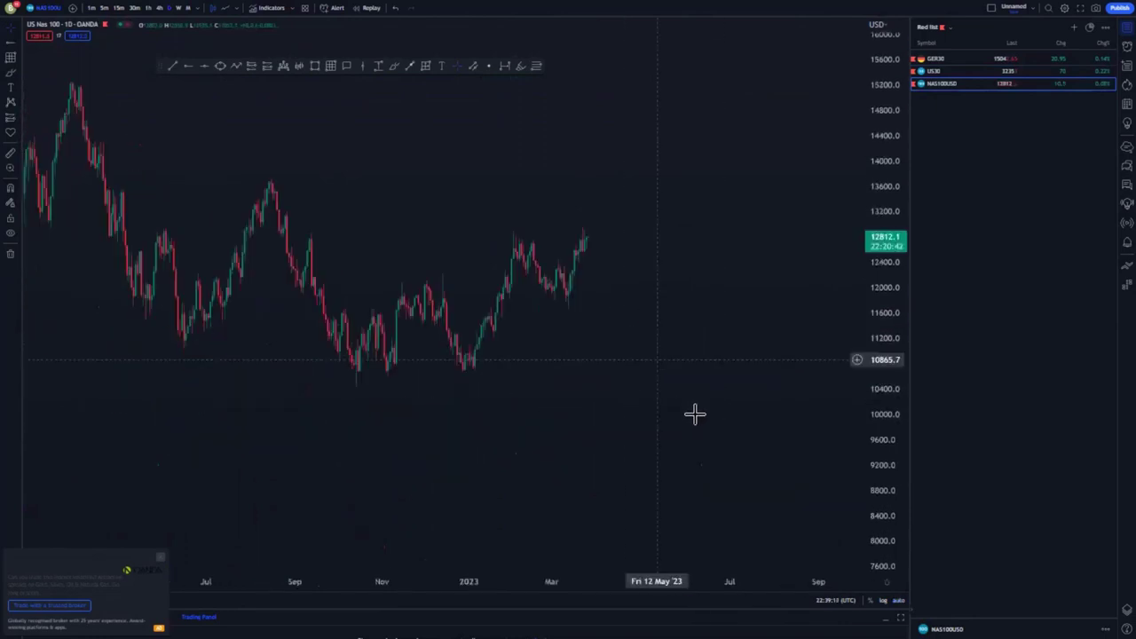
pyautogui.scroll(-4, 695, 414)
pyautogui.moveTo(880, 297); pyautogui.dragTo(875, 377)
pyautogui.moveTo(734, 417); pyautogui.dragTo(716, 443)
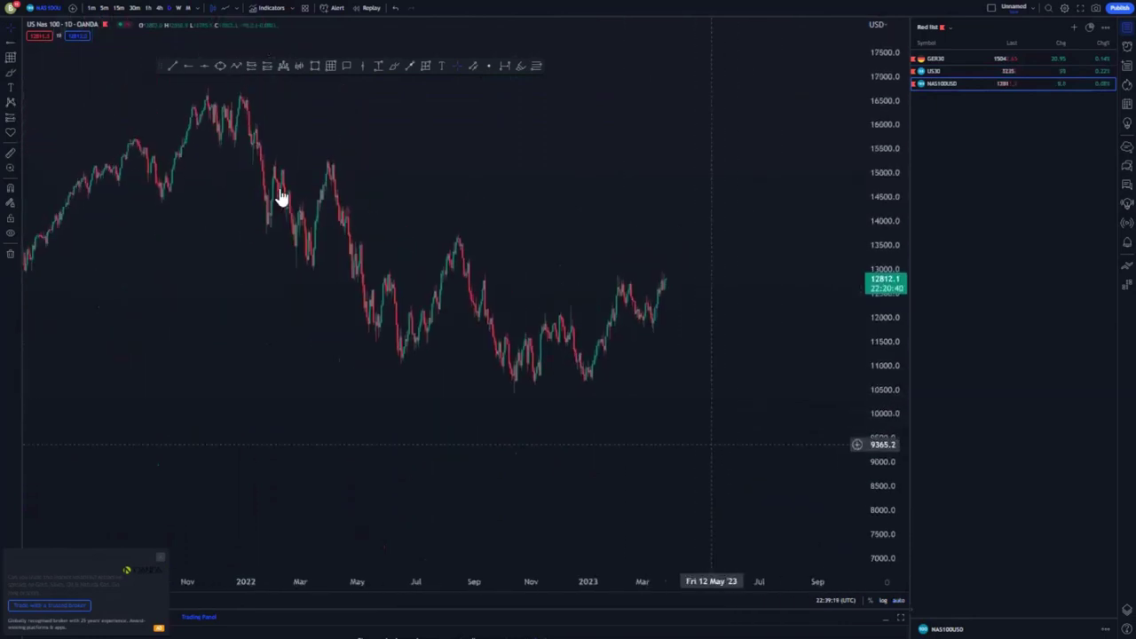
pyautogui.click(486, 278)
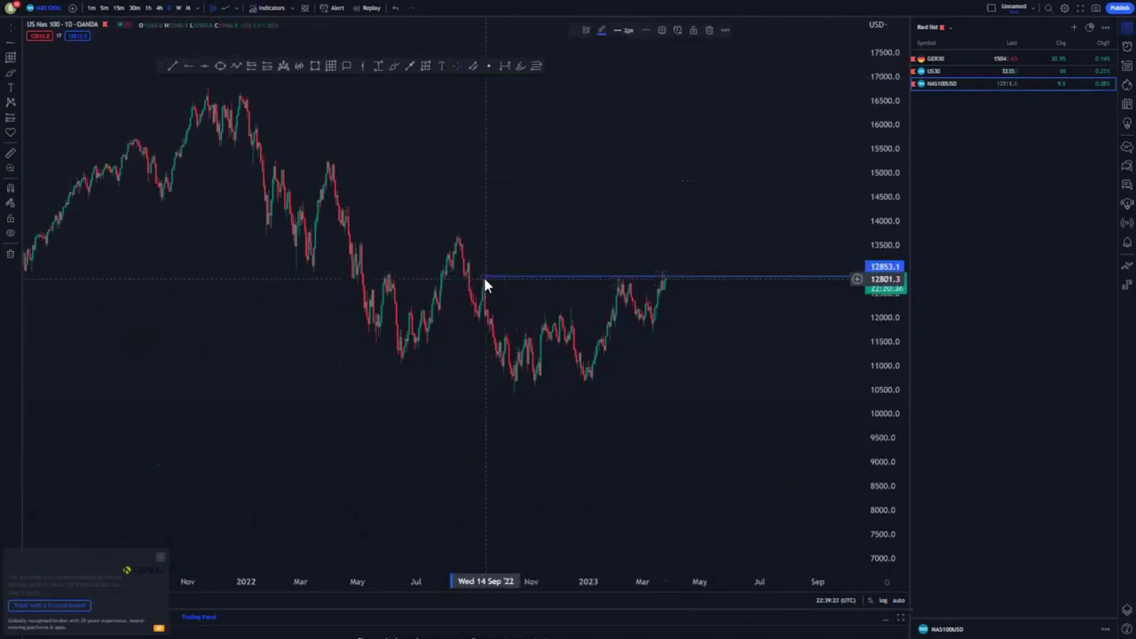
pyautogui.click(588, 258)
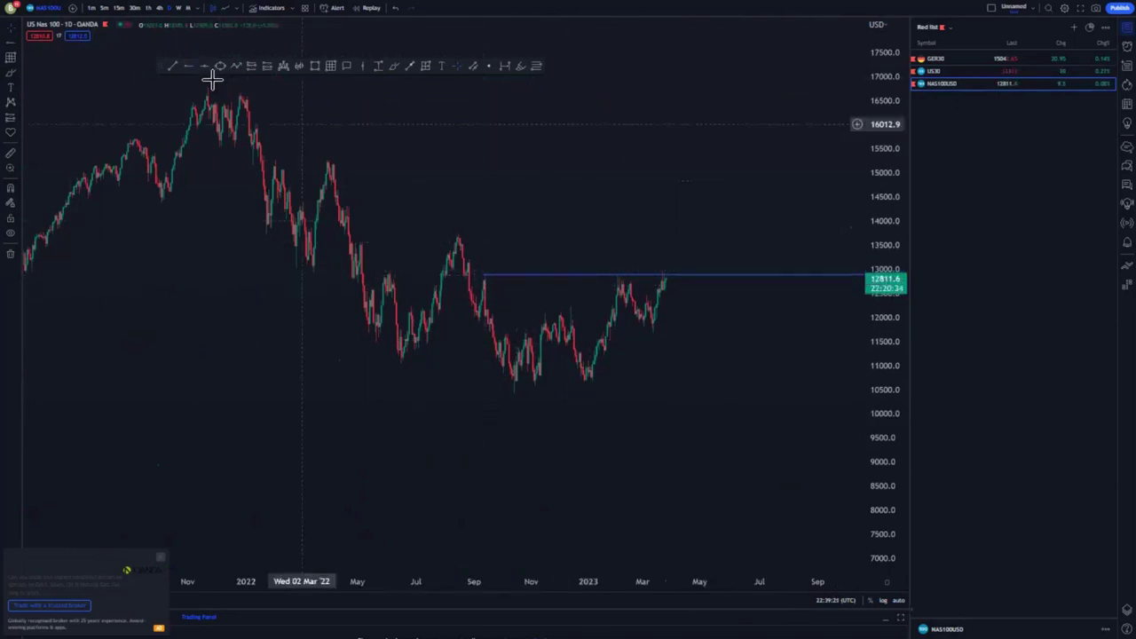
pyautogui.click(458, 236)
pyautogui.click(521, 244)
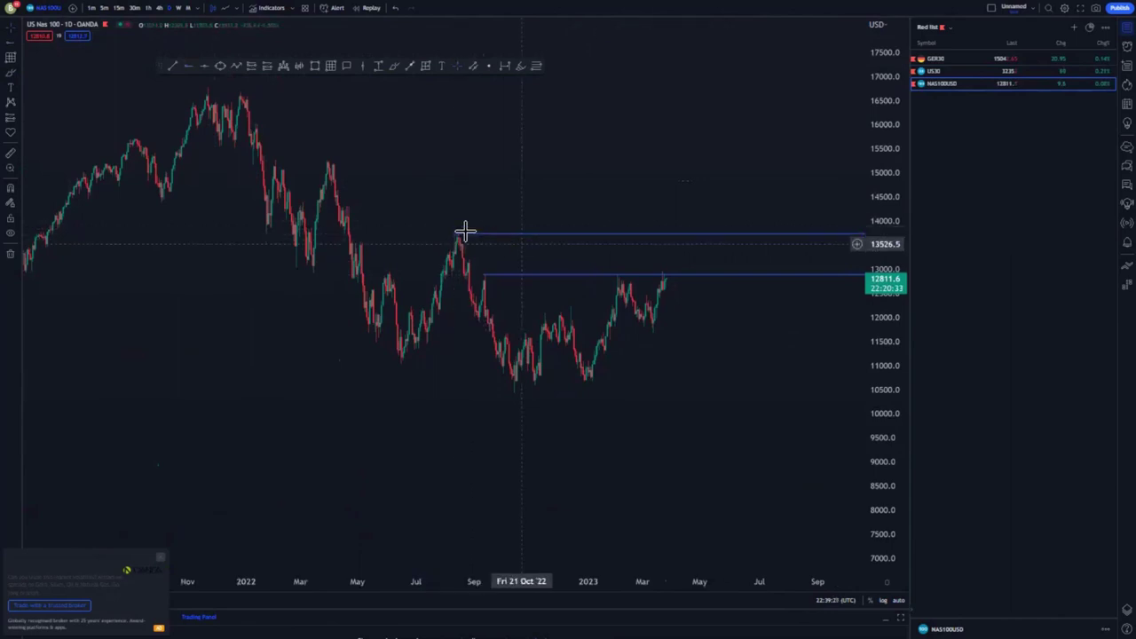
pyautogui.click(456, 234)
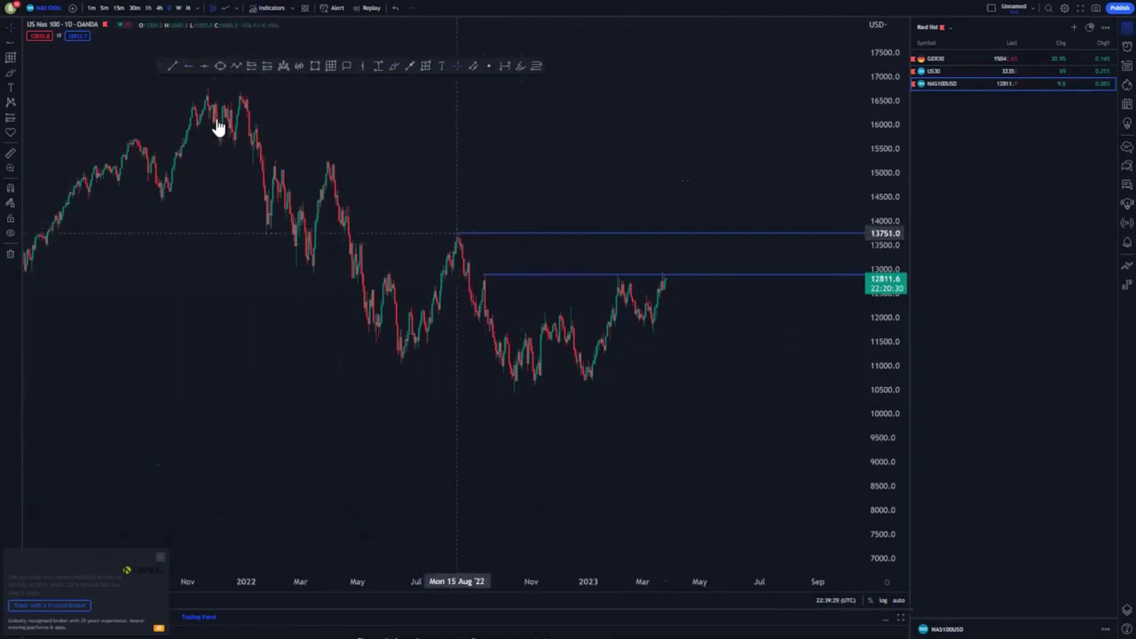
# - Draw horizontal rays from the late-April 2022 swing at about 14,331 and from the October 2022 low
pyautogui.hotkey('alt', 'j')
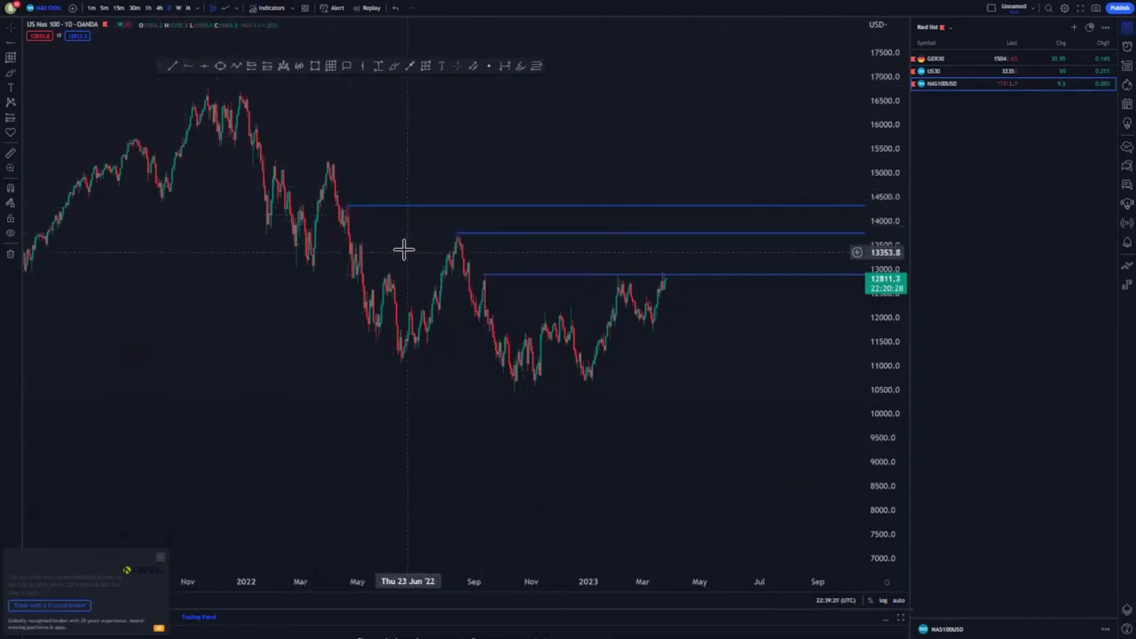
pyautogui.moveTo(403, 249); pyautogui.dragTo(375, 209)
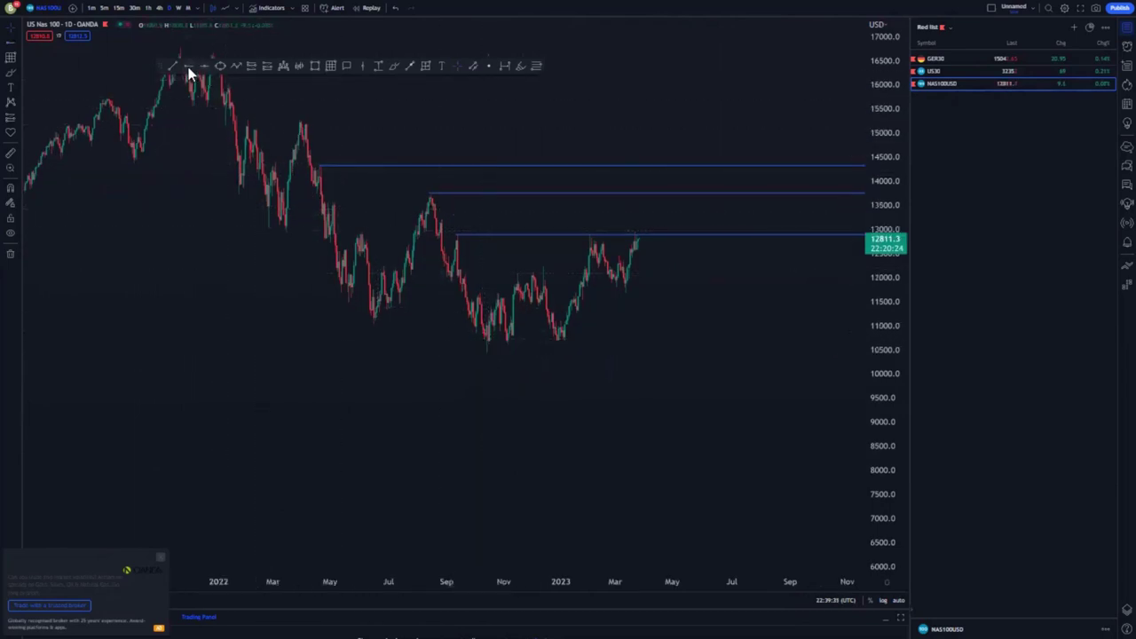
pyautogui.click(488, 354)
# - Draw a rising channel, its lower line from about 10,663 in January 2023, its upper from about 12,144 on 9 Dec '22 to about 13,271
pyautogui.moveTo(634, 393); pyautogui.dragTo(492, 385)
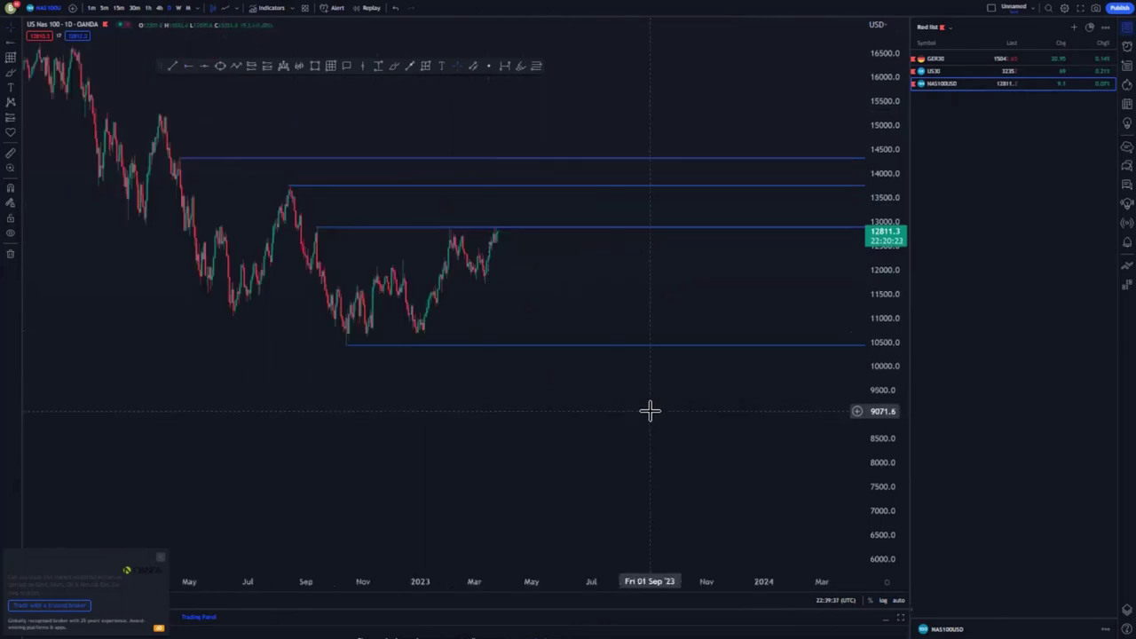
pyautogui.scroll(-2, 649, 411)
pyautogui.moveTo(878, 359); pyautogui.dragTo(879, 390)
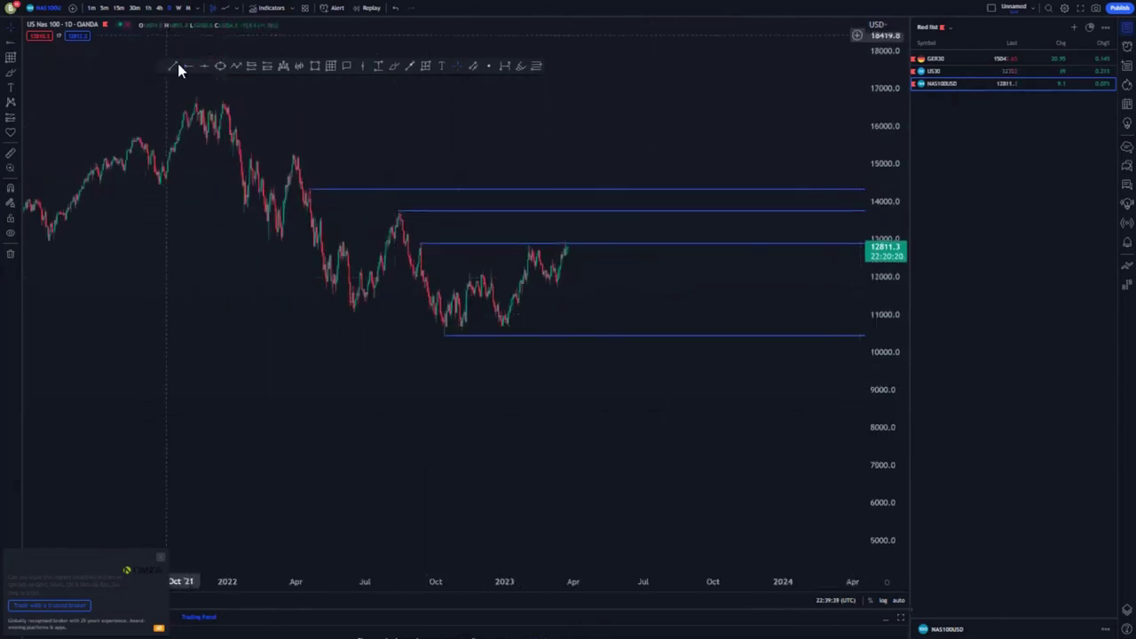
pyautogui.click(508, 327)
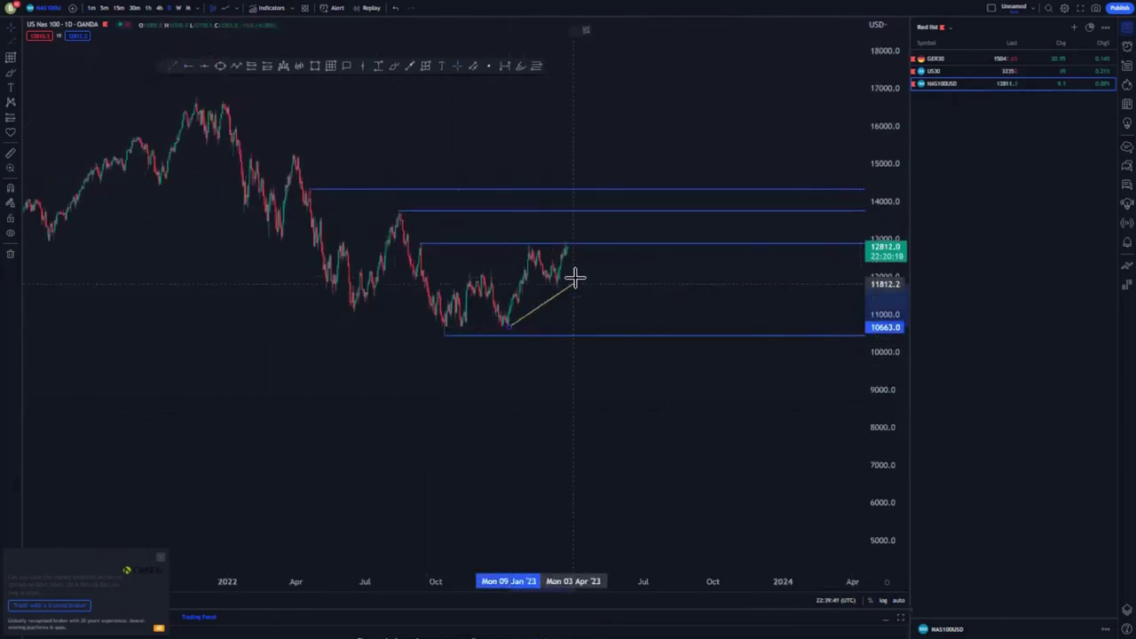
pyautogui.click(575, 274)
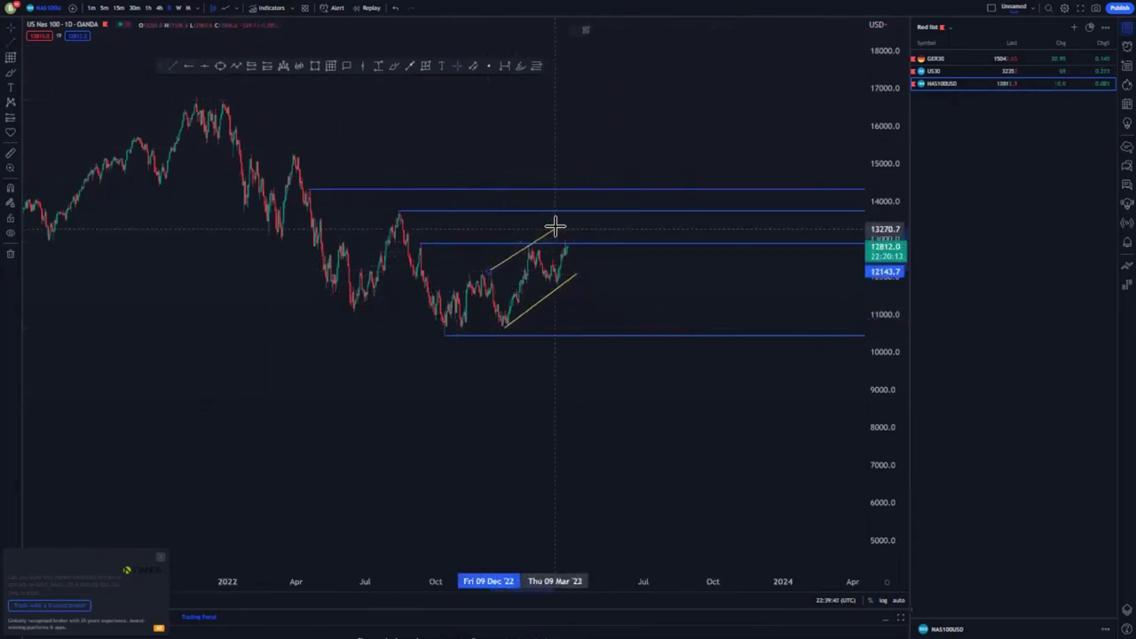
pyautogui.click(435, 264)
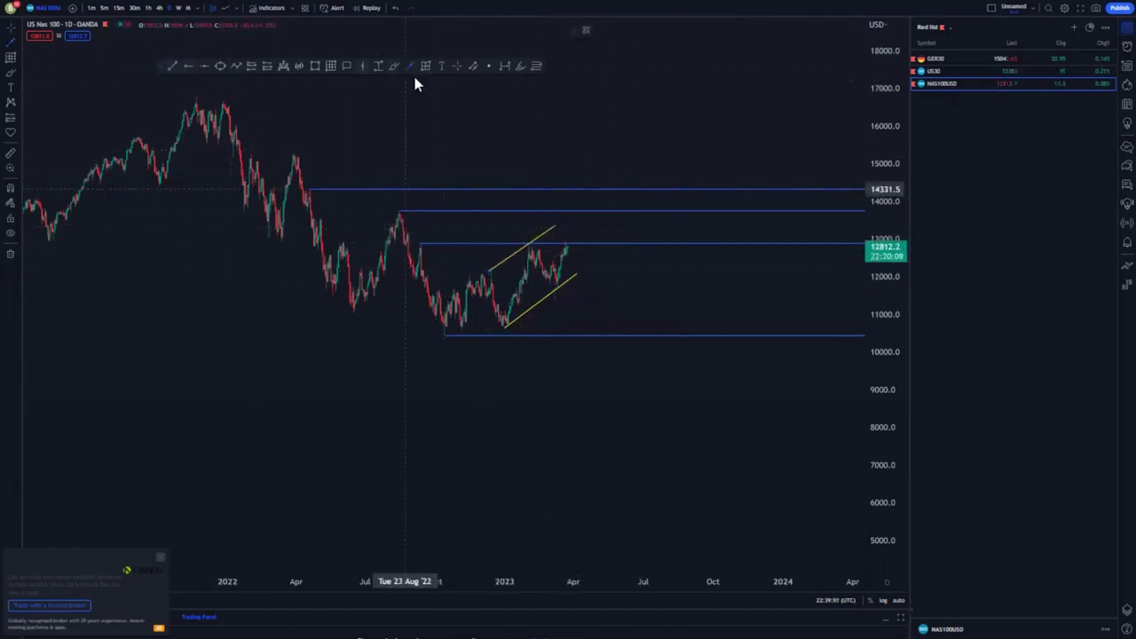
# - Highlight the mid-September 2022 high with a rectangle from about 13,005 down to about 12,585
pyautogui.click(437, 258)
pyautogui.click(453, 244)
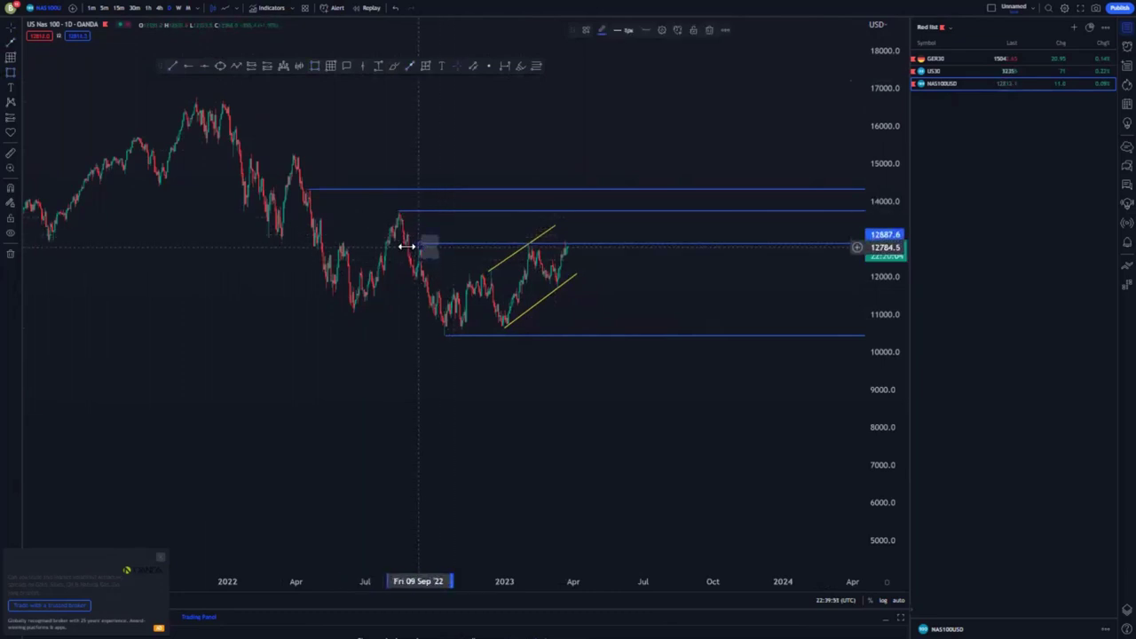
pyautogui.moveTo(419, 247); pyautogui.dragTo(410, 247)
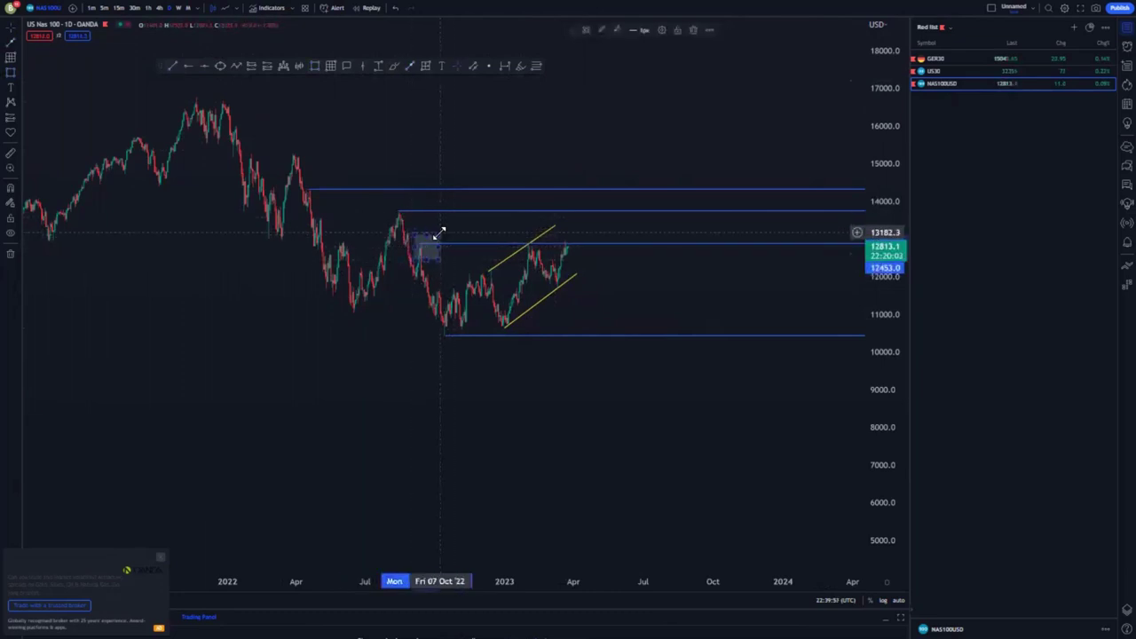
pyautogui.moveTo(436, 259); pyautogui.dragTo(432, 254)
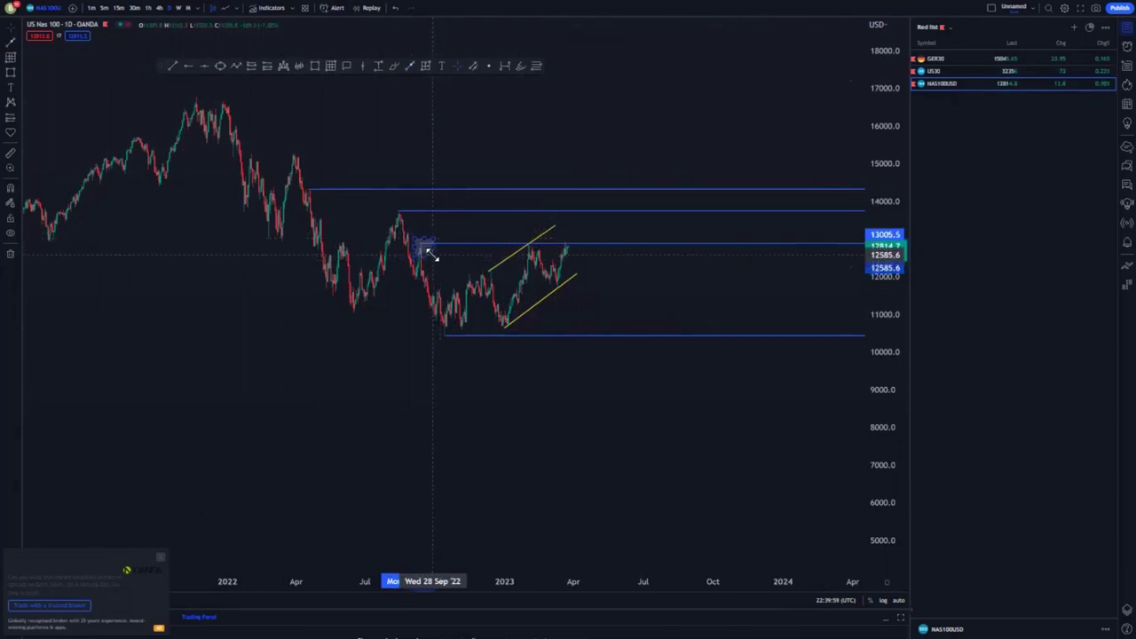
pyautogui.click(599, 274)
# - Extend the rising channel's upper trend line a little further along its slope to mid-March 2023
pyautogui.moveTo(886, 428); pyautogui.dragTo(871, 322)
pyautogui.scroll(2, 624, 308)
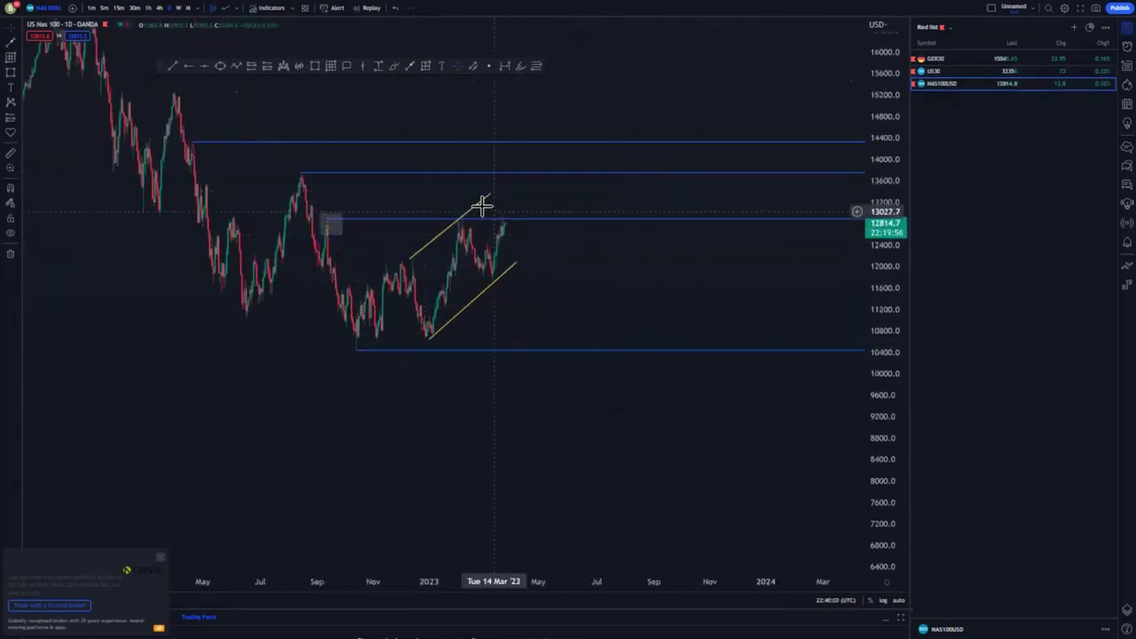
pyautogui.moveTo(492, 196); pyautogui.dragTo(497, 188)
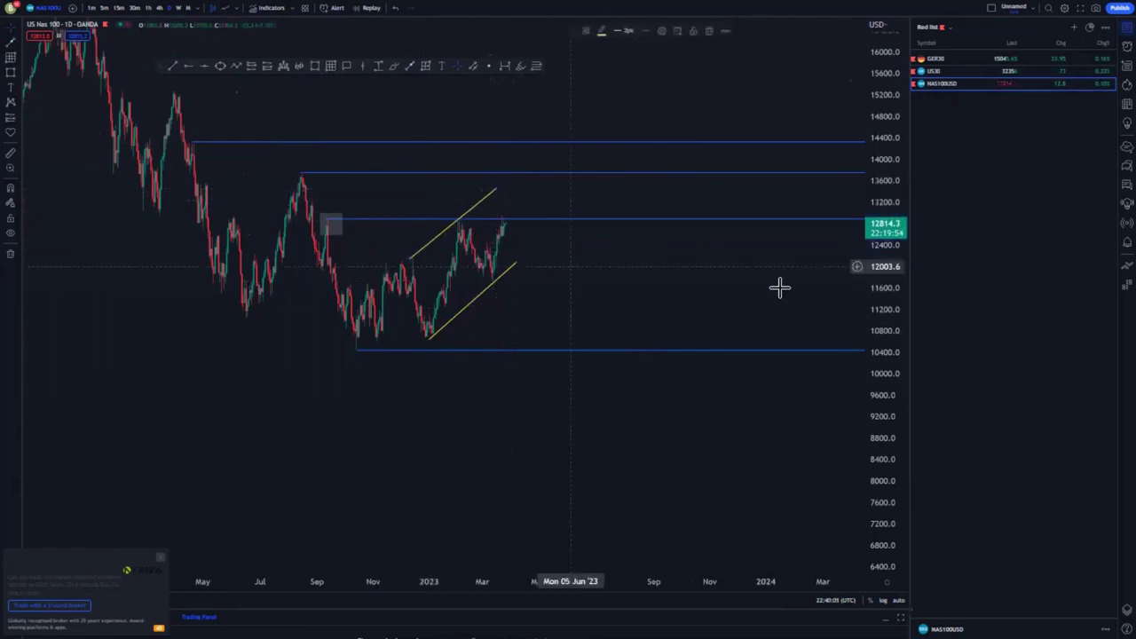
# - Delete the horizontal ray that starts at the mid-September 2022 high, at about 12,877
pyautogui.moveTo(872, 254); pyautogui.dragTo(872, 321)
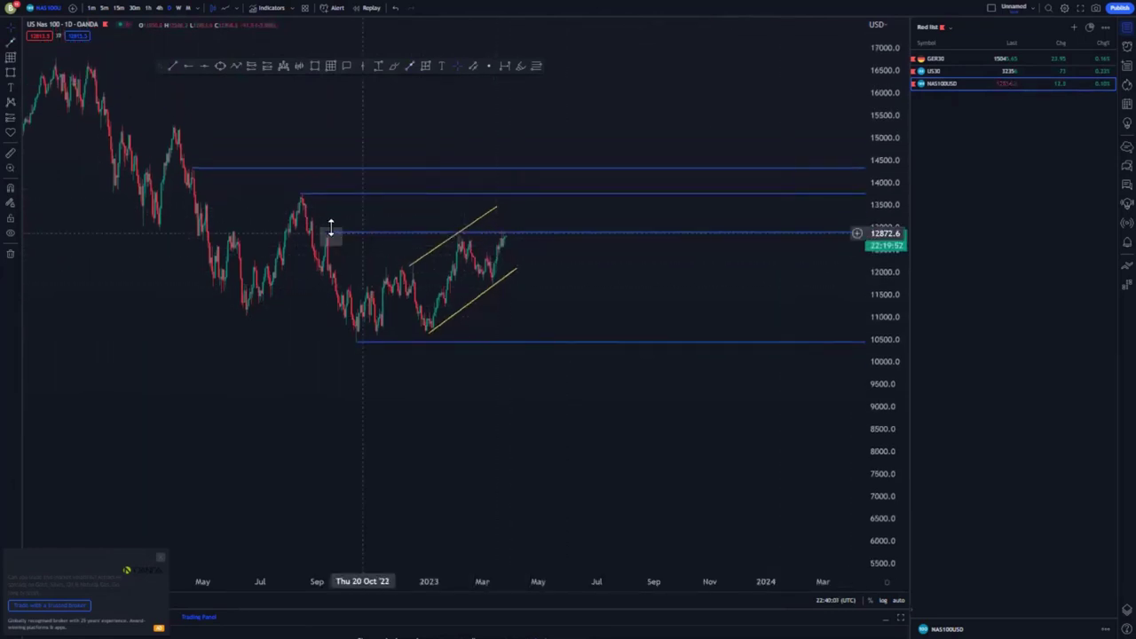
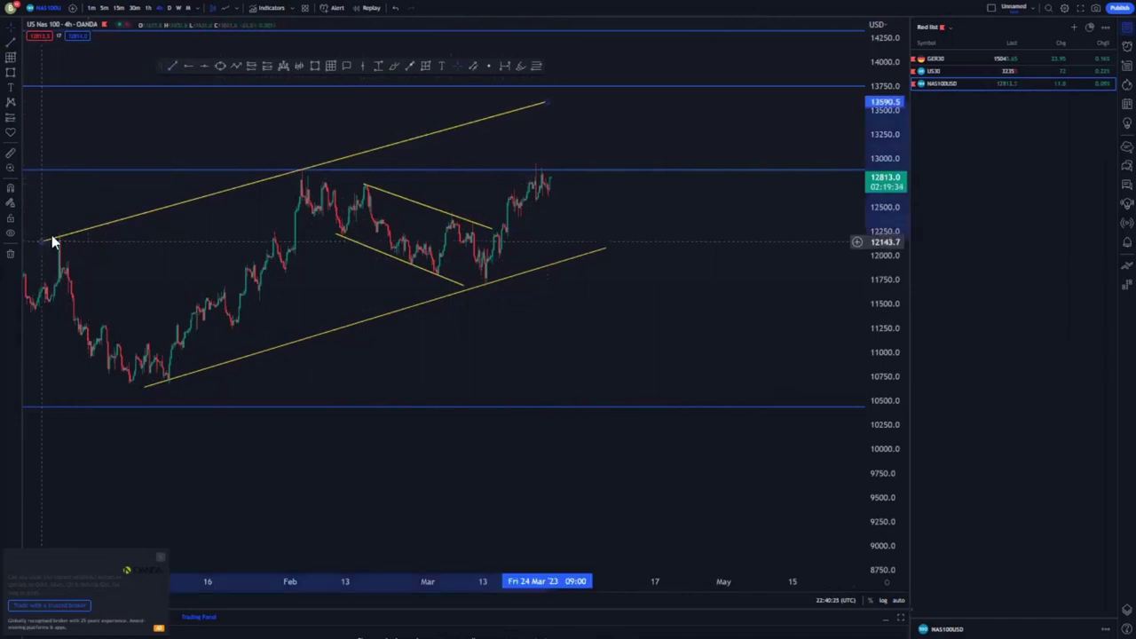
pyautogui.click(555, 144)
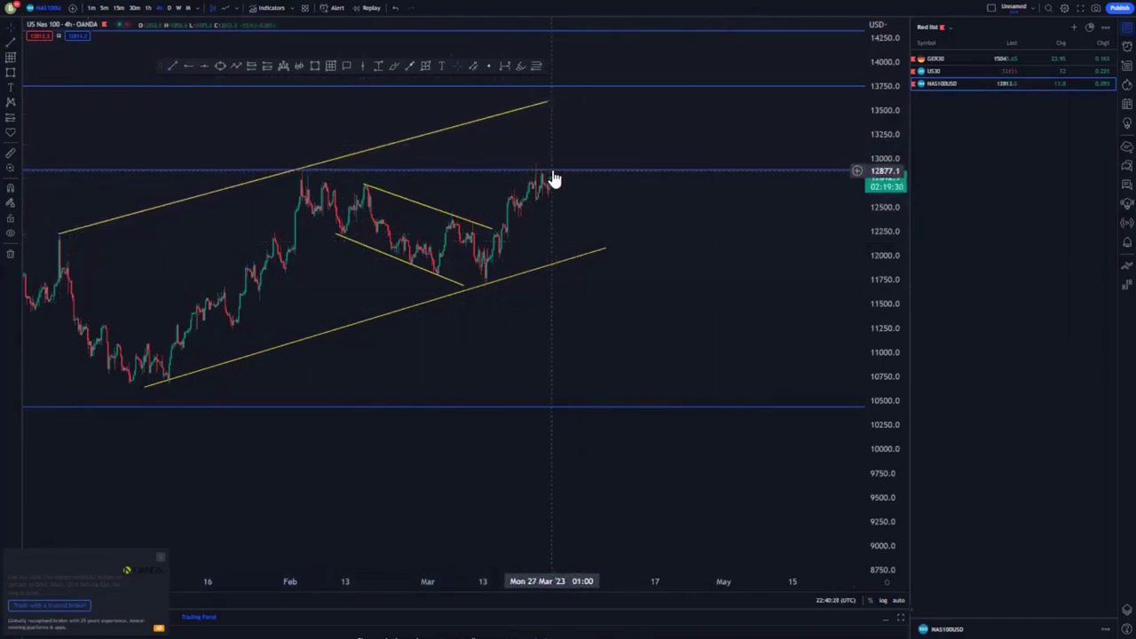
pyautogui.click(553, 172)
pyautogui.click(707, 33)
# - Adjust the rising channel so its upper line ends at about 13,635 and its lower line runs from about 10,591 to about 12,110
pyautogui.moveTo(597, 215); pyautogui.dragTo(594, 222)
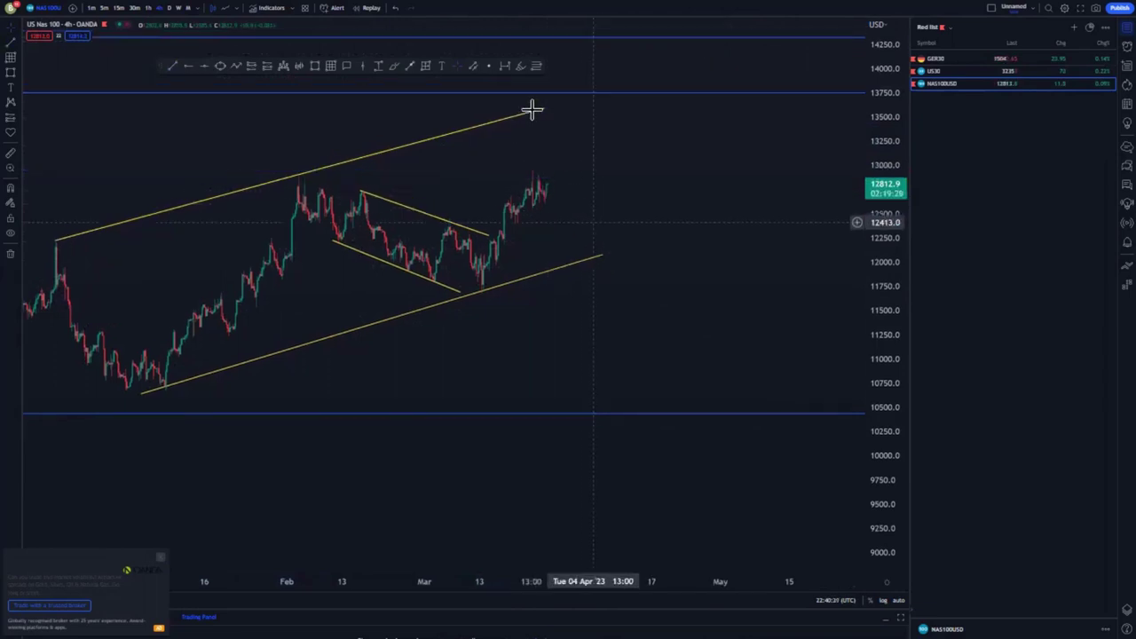
pyautogui.moveTo(531, 108); pyautogui.dragTo(554, 113)
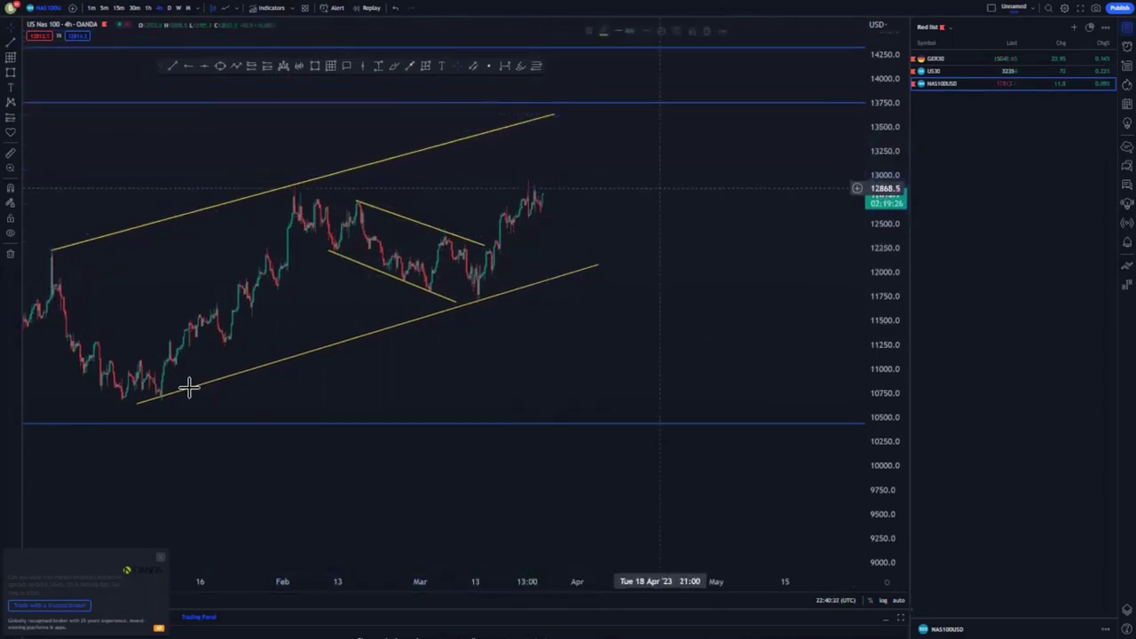
pyautogui.moveTo(138, 402); pyautogui.dragTo(131, 409)
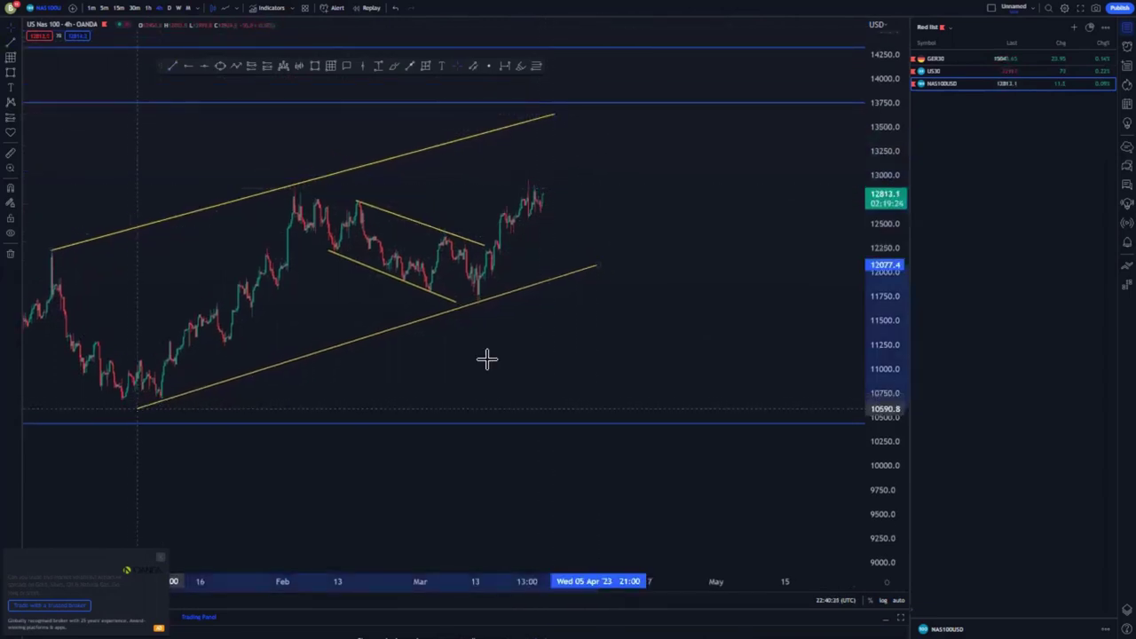
pyautogui.moveTo(541, 330); pyautogui.dragTo(563, 325)
pyautogui.moveTo(630, 264); pyautogui.dragTo(634, 258)
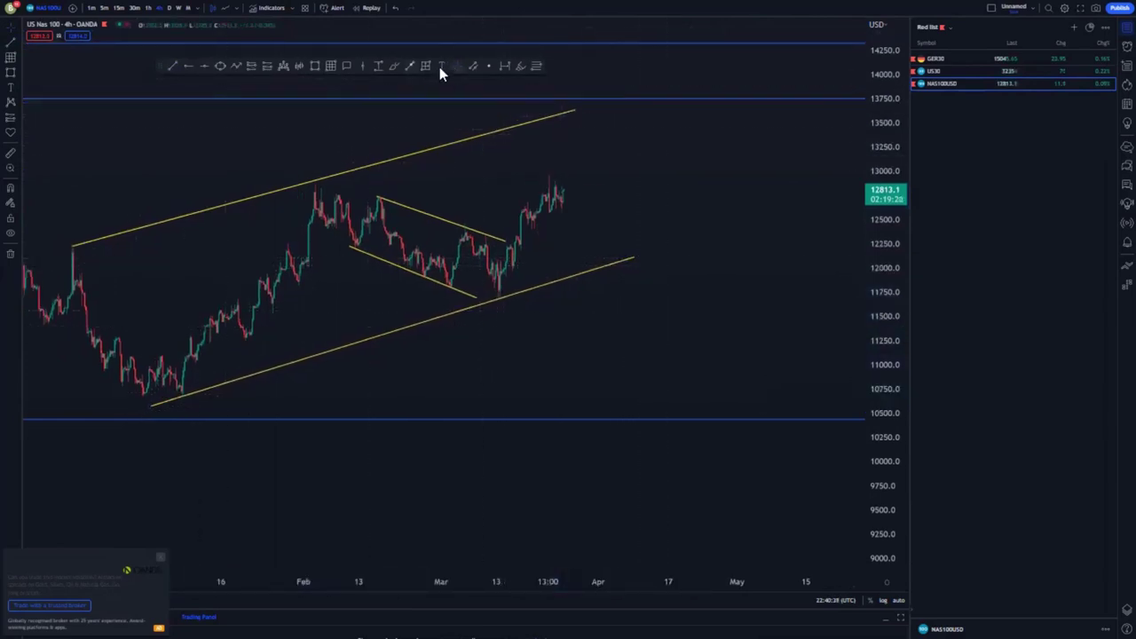
# - Sketch a zigzag path from the current price up to the channel's upper line and circle that line's two earlier touches and projected third touch
pyautogui.click(238, 66)
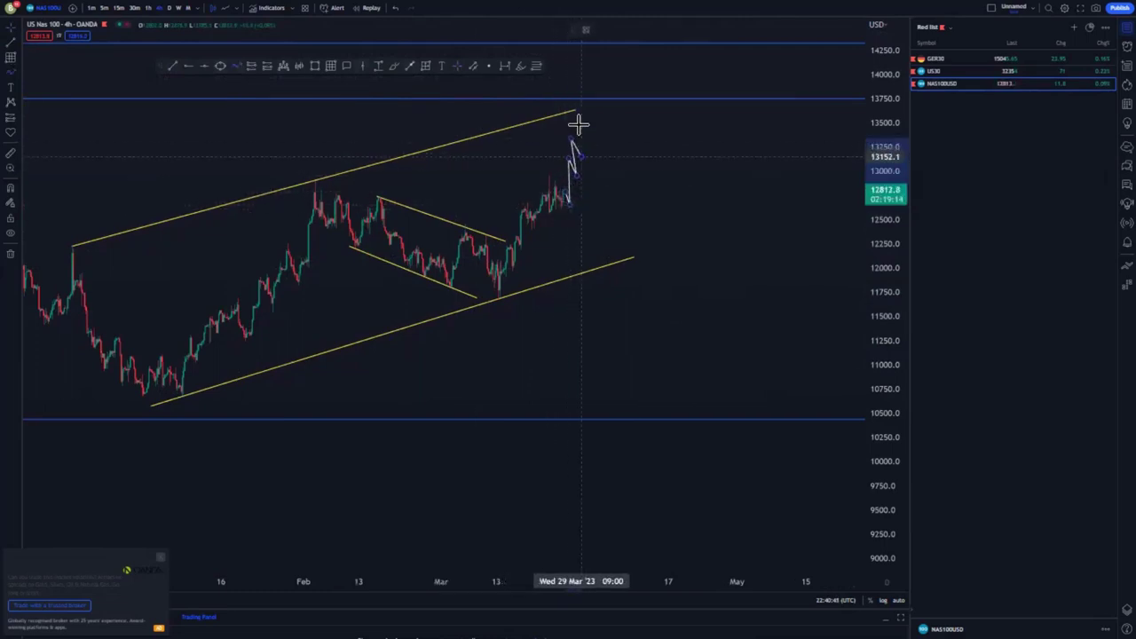
pyautogui.click(624, 154)
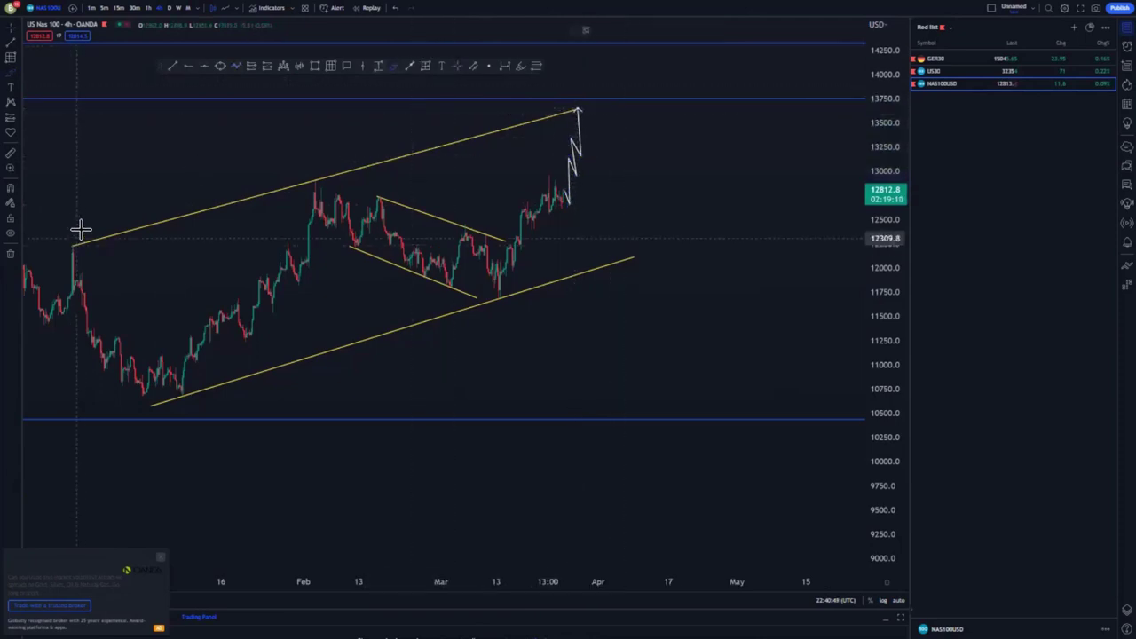
pyautogui.moveTo(50, 247); pyautogui.dragTo(81, 241)
pyautogui.moveTo(320, 164)
pyautogui.mouseDown()
pyautogui.moveTo(322, 199)
pyautogui.moveTo(334, 190)
pyautogui.mouseUp()
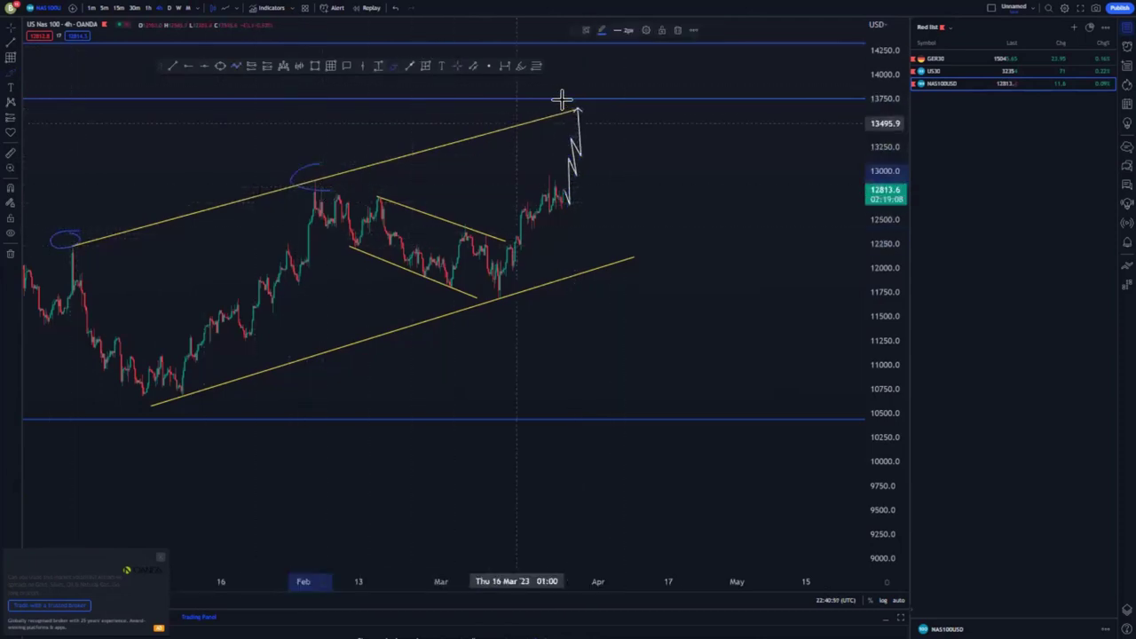
pyautogui.moveTo(585, 106); pyautogui.dragTo(579, 110)
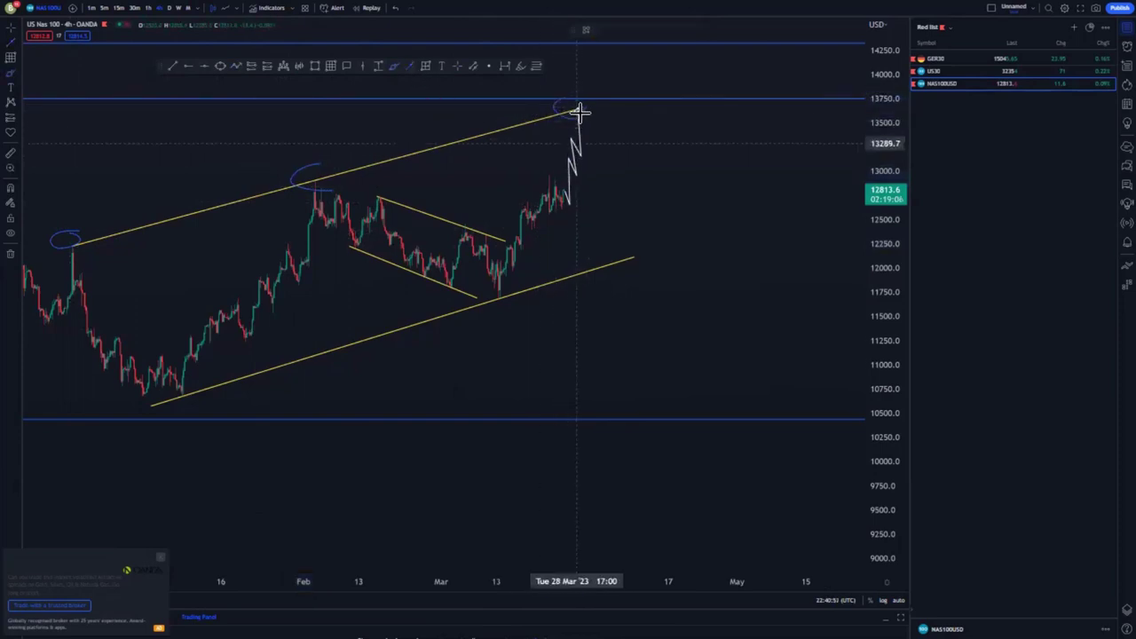
# - Draw a projected down-arrow from the channel's upper line at about 13,608 to about 10,505, just above the October 2022 low ray
pyautogui.click(643, 413)
pyautogui.click(728, 360)
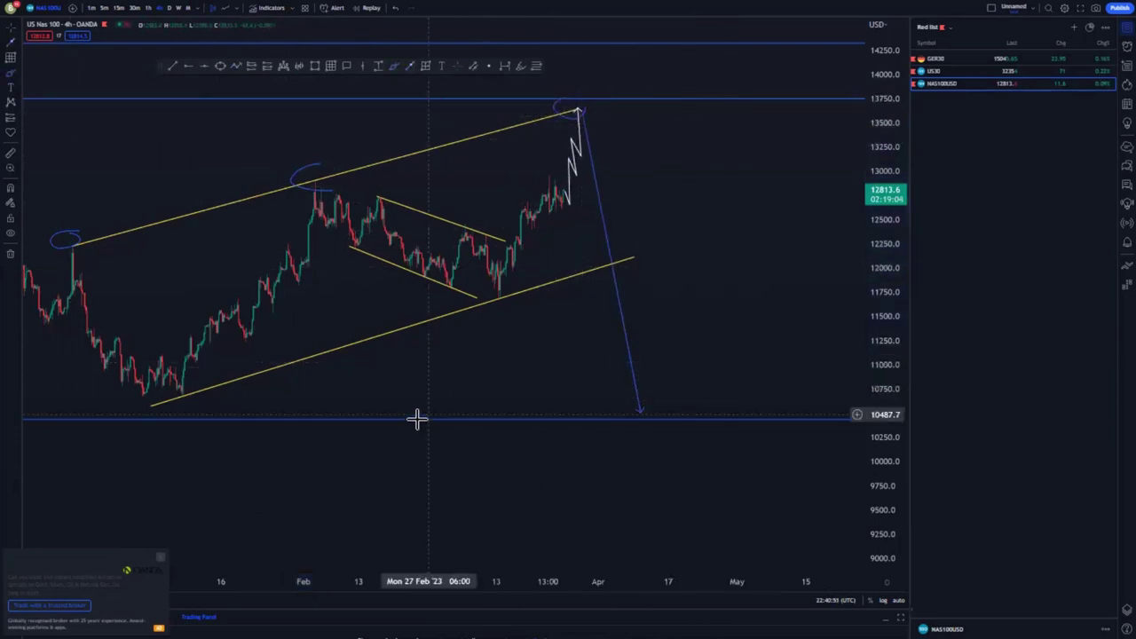
pyautogui.scroll(-4, 418, 419)
pyautogui.scroll(-2, 737, 265)
pyautogui.scroll(4, 766, 263)
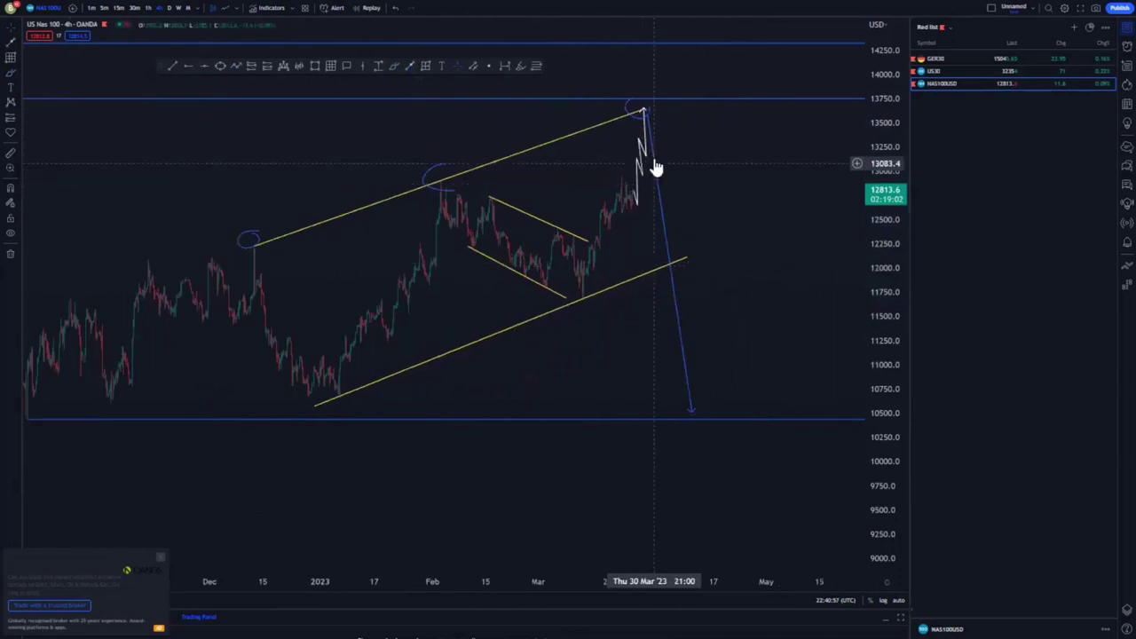
# - Delete the zigzag path, the down-arrow and the freehand circles around the channel's upper line
pyautogui.click(686, 33)
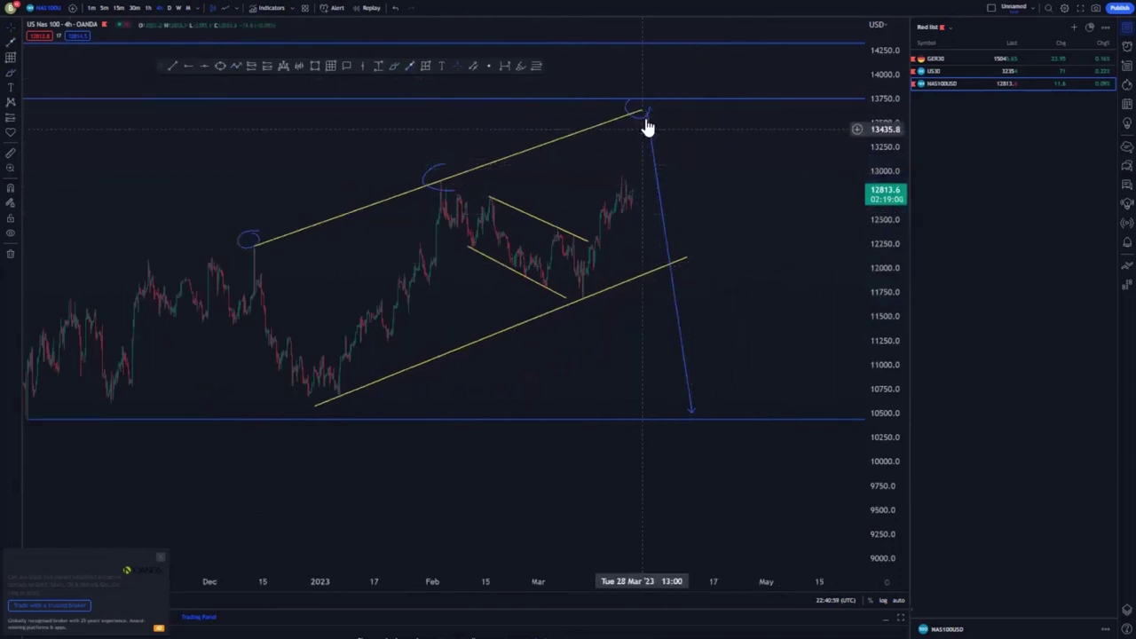
pyautogui.click(653, 151)
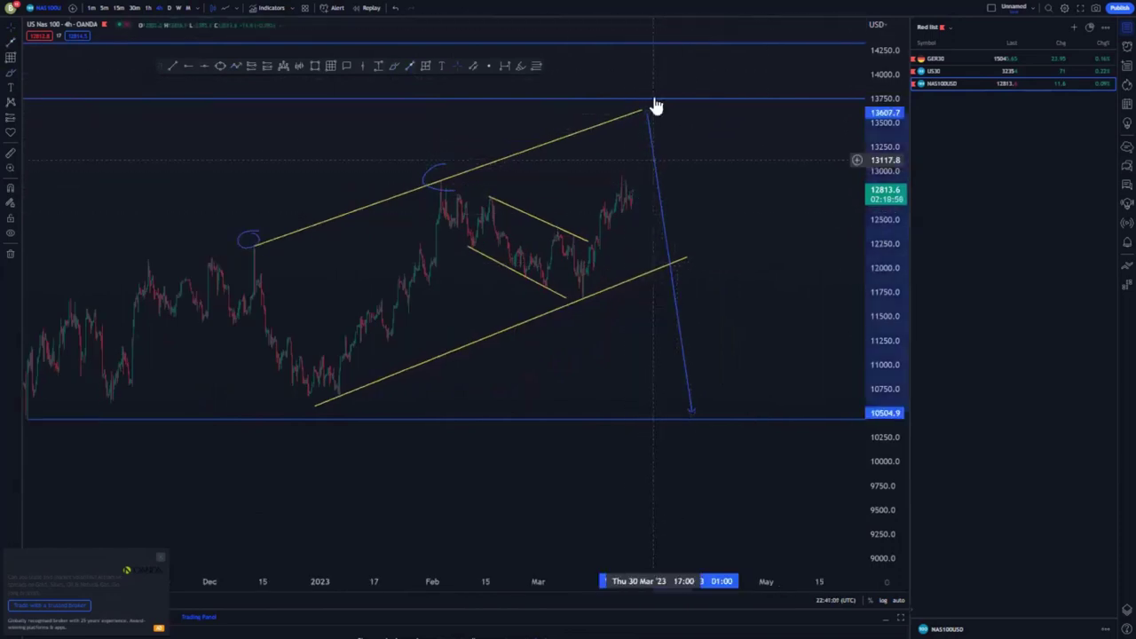
pyautogui.click(708, 30)
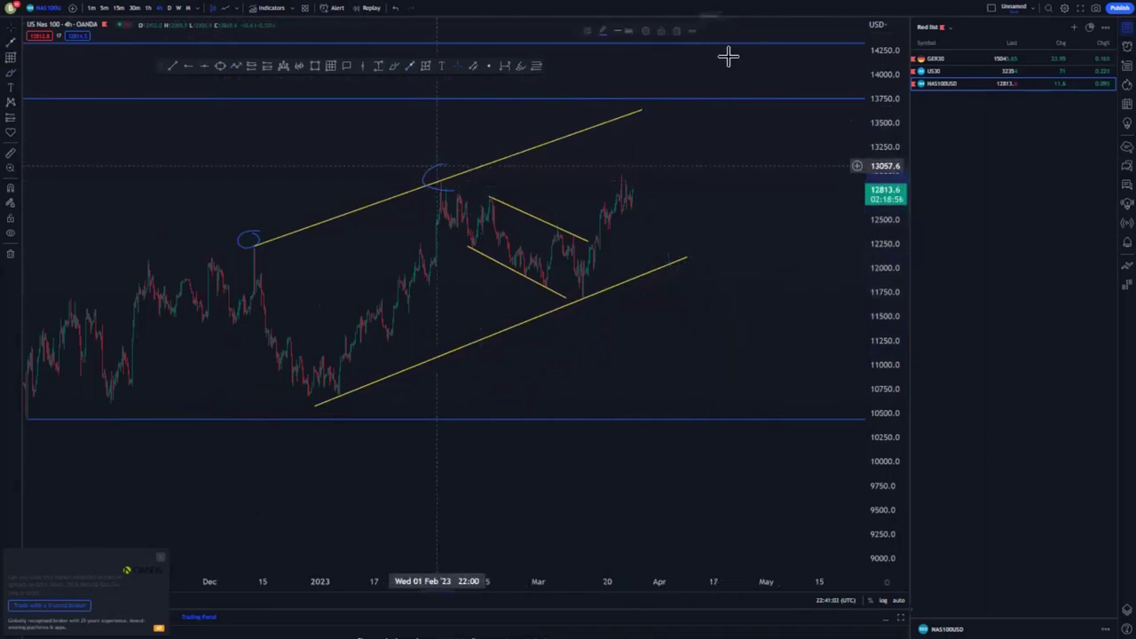
pyautogui.click(678, 31)
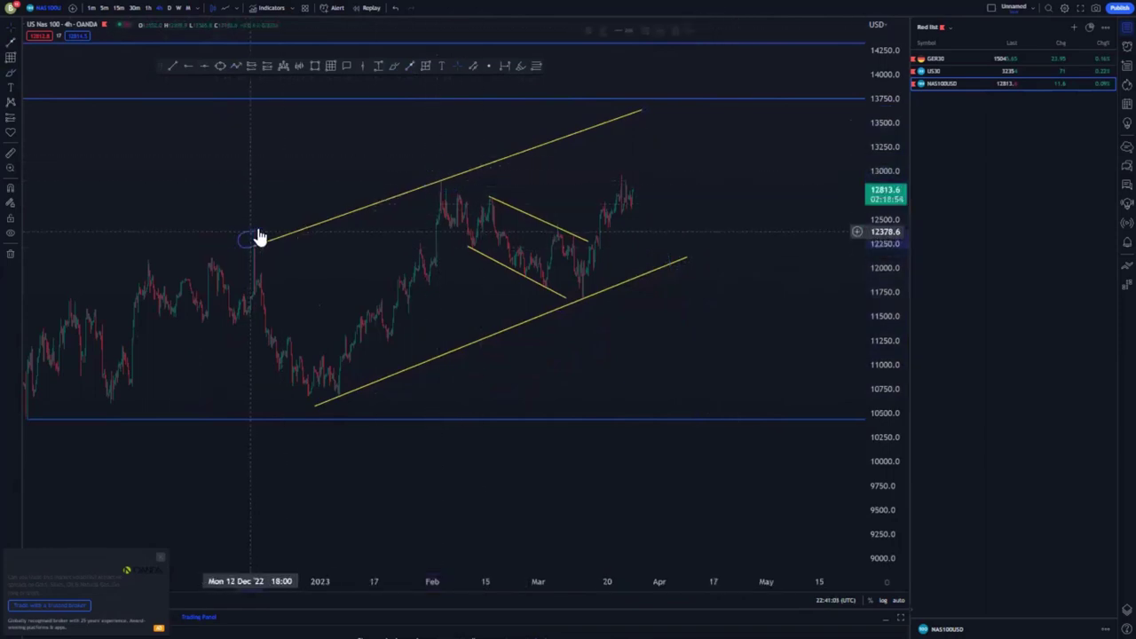
pyautogui.click(678, 32)
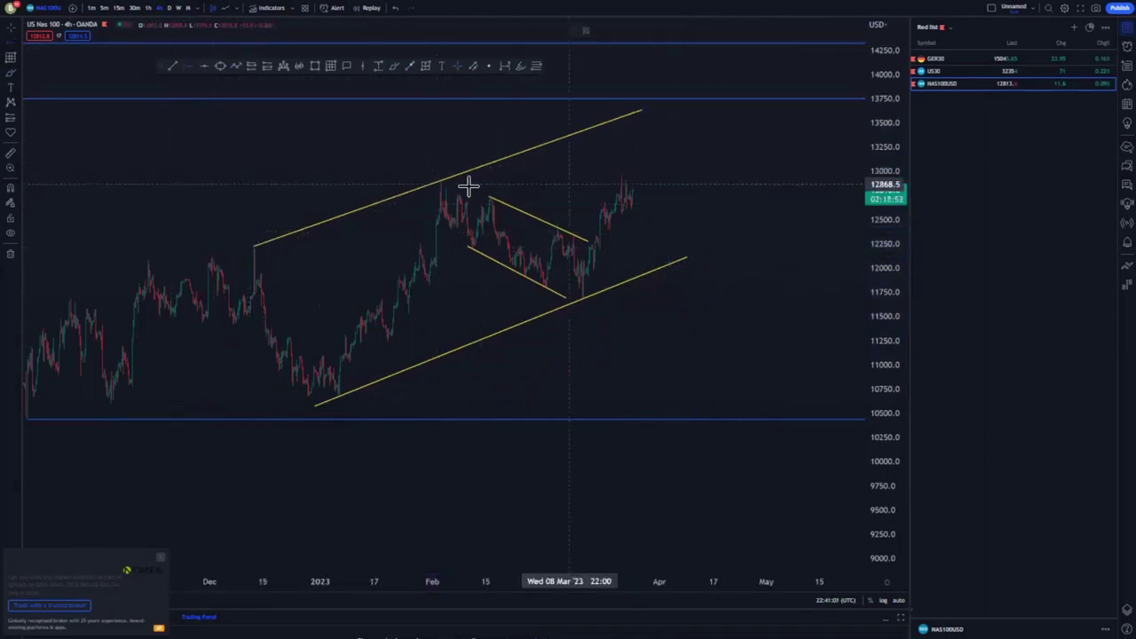
# - Draw a horizontal ray from the early-February 2023 high at about 12,900 and move the rising channel's lower-line start to about 10,650 in early January
pyautogui.scroll(-3, 791, 307)
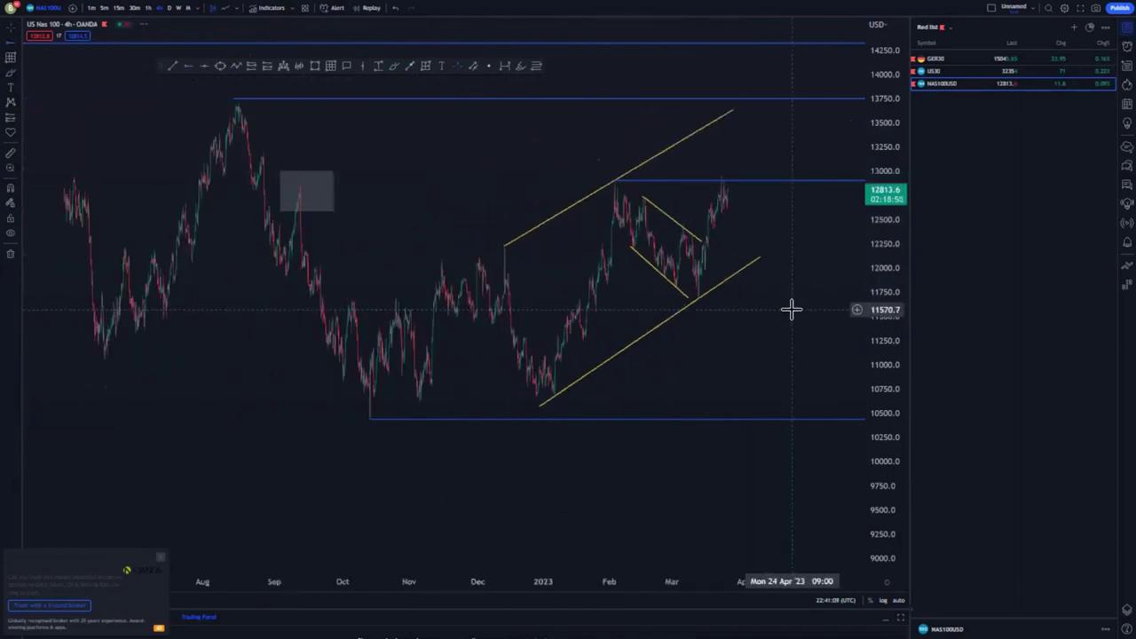
pyautogui.scroll(3, 791, 307)
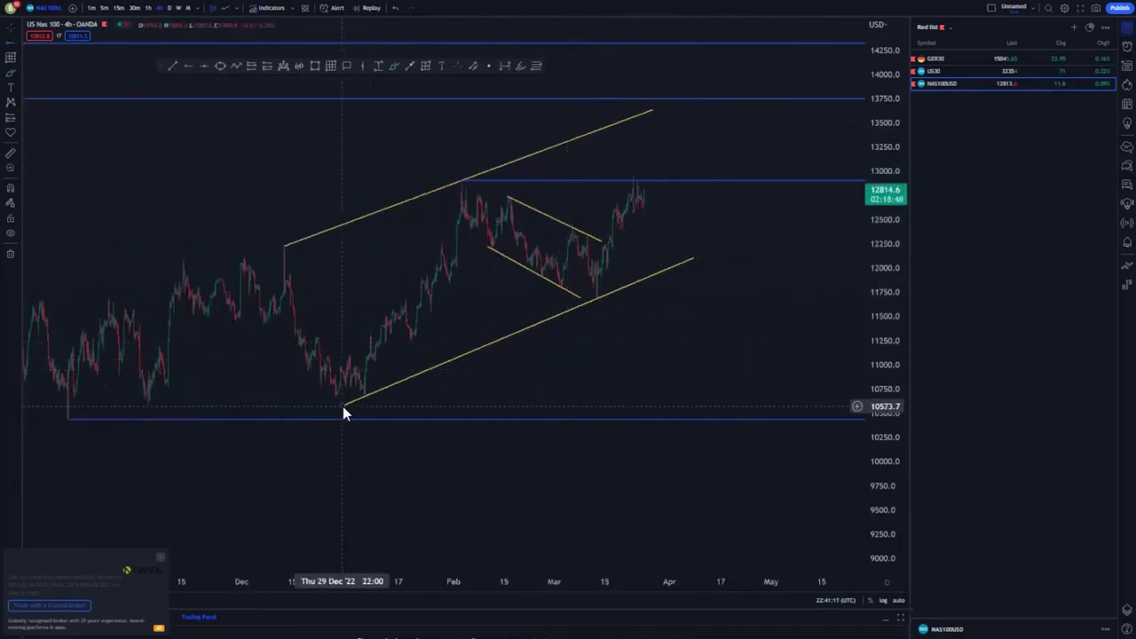
pyautogui.moveTo(342, 406); pyautogui.dragTo(374, 391)
pyautogui.click(457, 396)
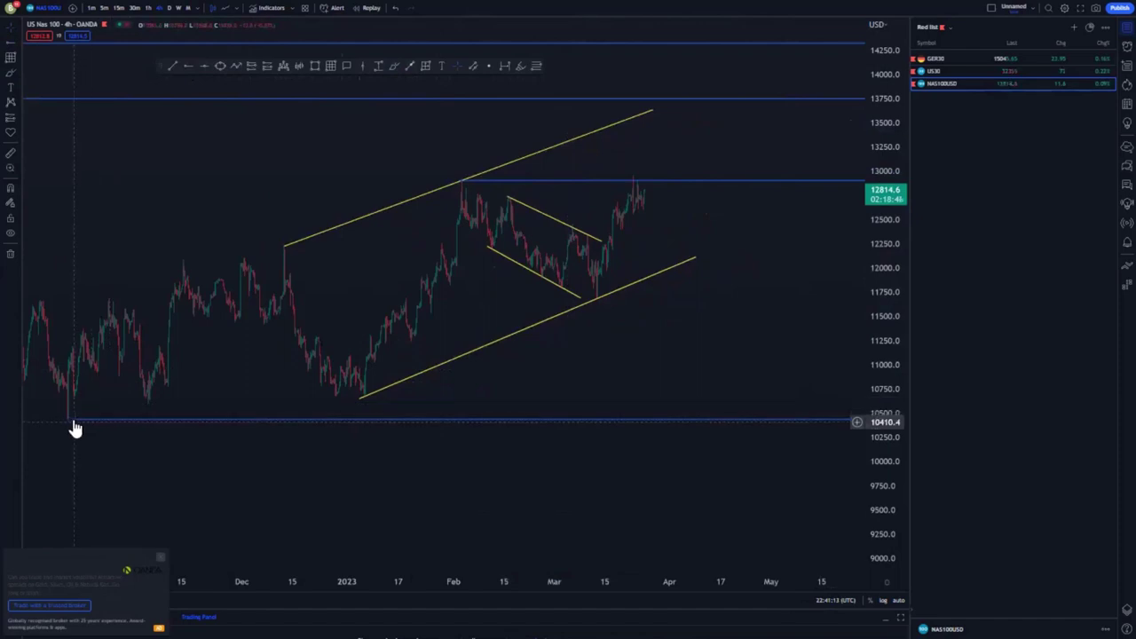
# - Align the October 2022 low ray at about 10,427 and draw another horizontal ray from the 28 December 2022 low at about 10,685
pyautogui.click(96, 419)
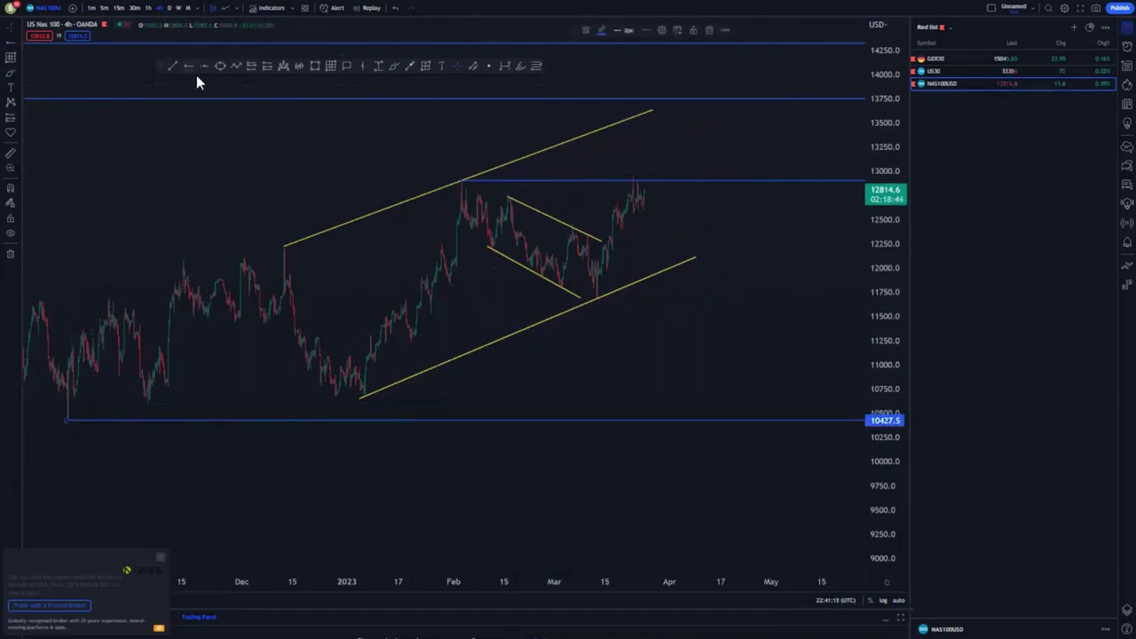
pyautogui.click(190, 67)
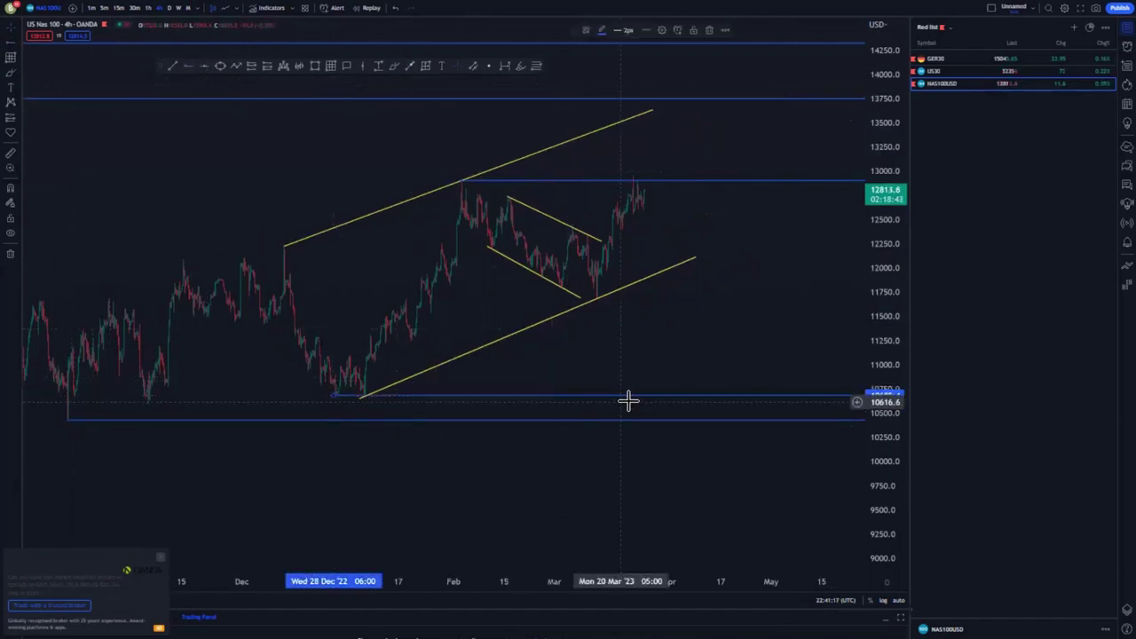
# - Fine-tune the February–March falling channel, ending its upper line at about 12,360 and fitting its lower line to the lows
pyautogui.scroll(3, 469, 272)
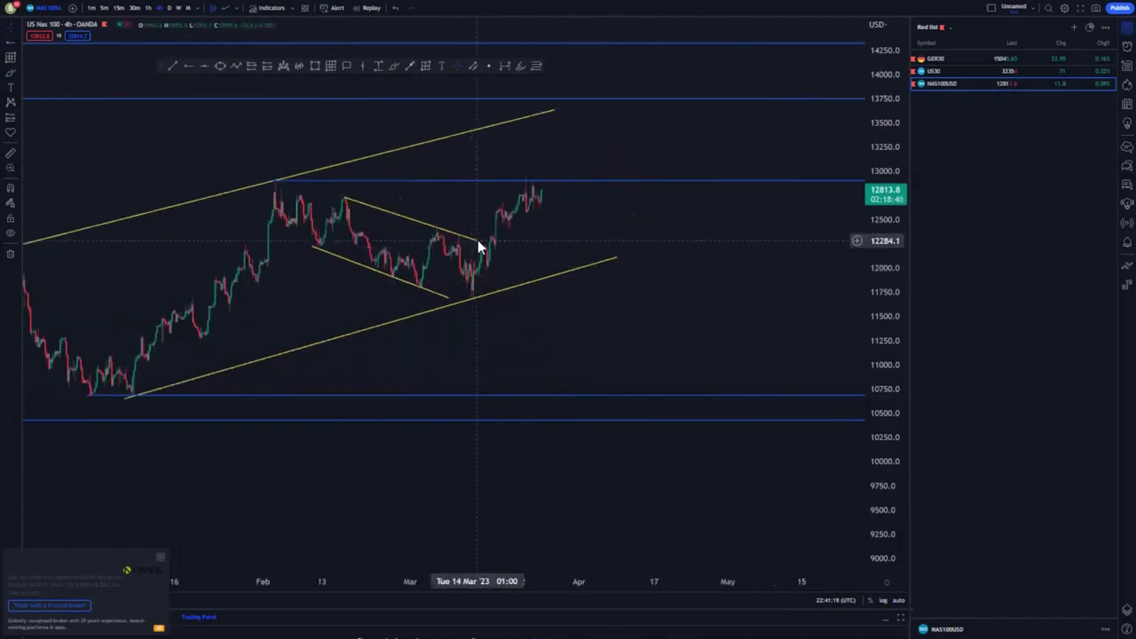
pyautogui.moveTo(477, 239); pyautogui.dragTo(470, 233)
pyautogui.click(603, 327)
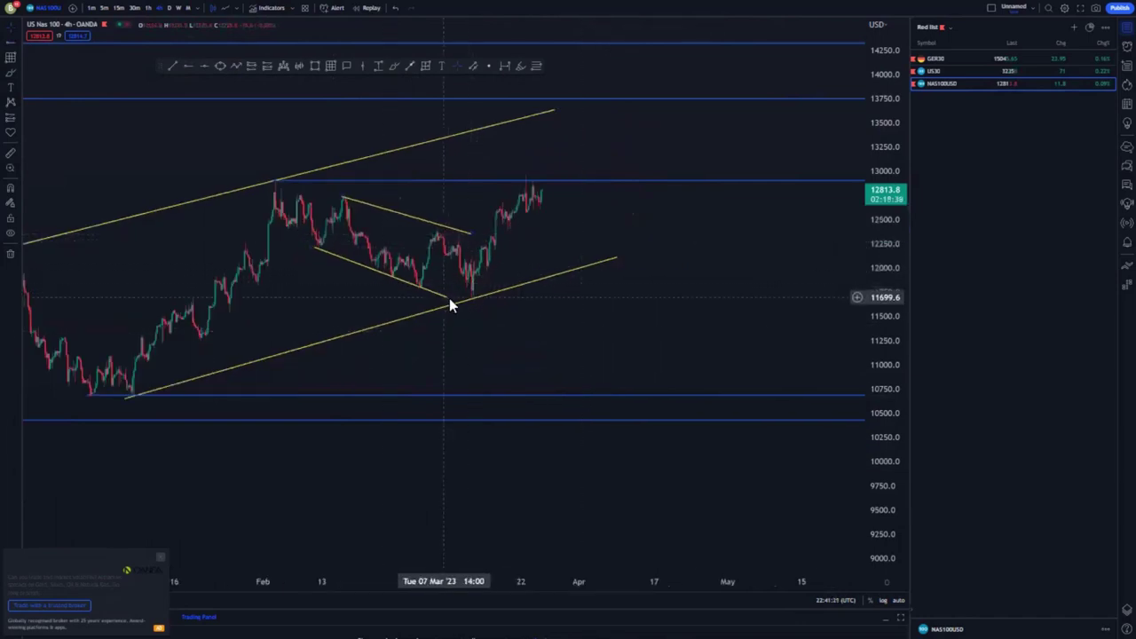
pyautogui.click(452, 298)
pyautogui.click(541, 372)
# - Draw converging rising lines over the March rally, upper from about 12,327 on 9 March to about 13,032, lower from about 11,700 to about 12,730
pyautogui.scroll(2, 566, 362)
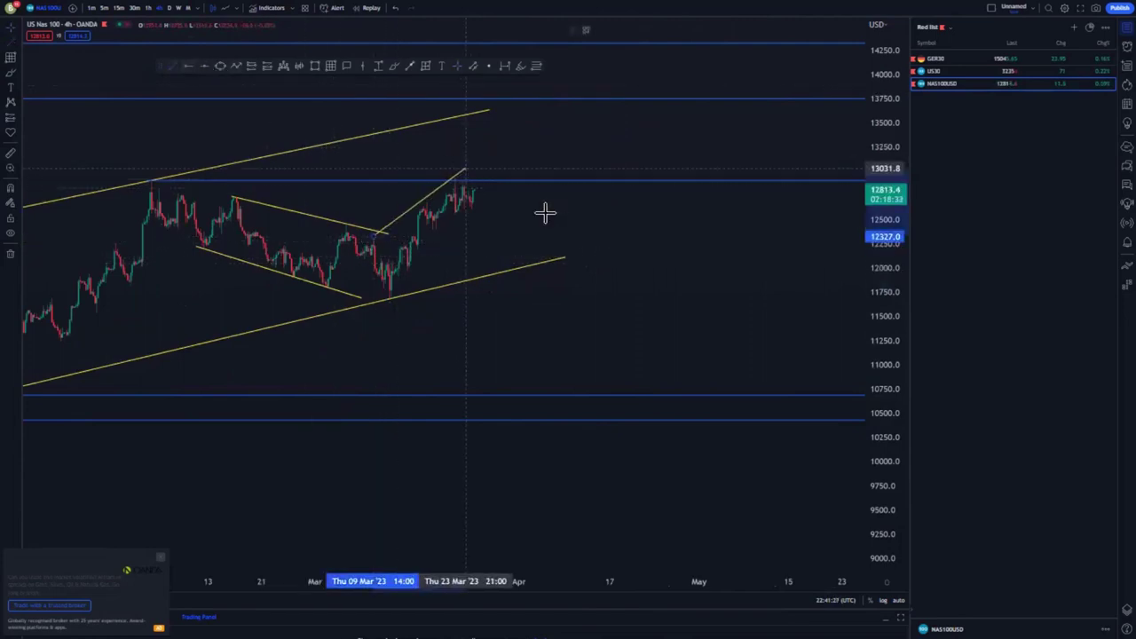
pyautogui.click(466, 168)
pyautogui.click(545, 213)
pyautogui.click(174, 67)
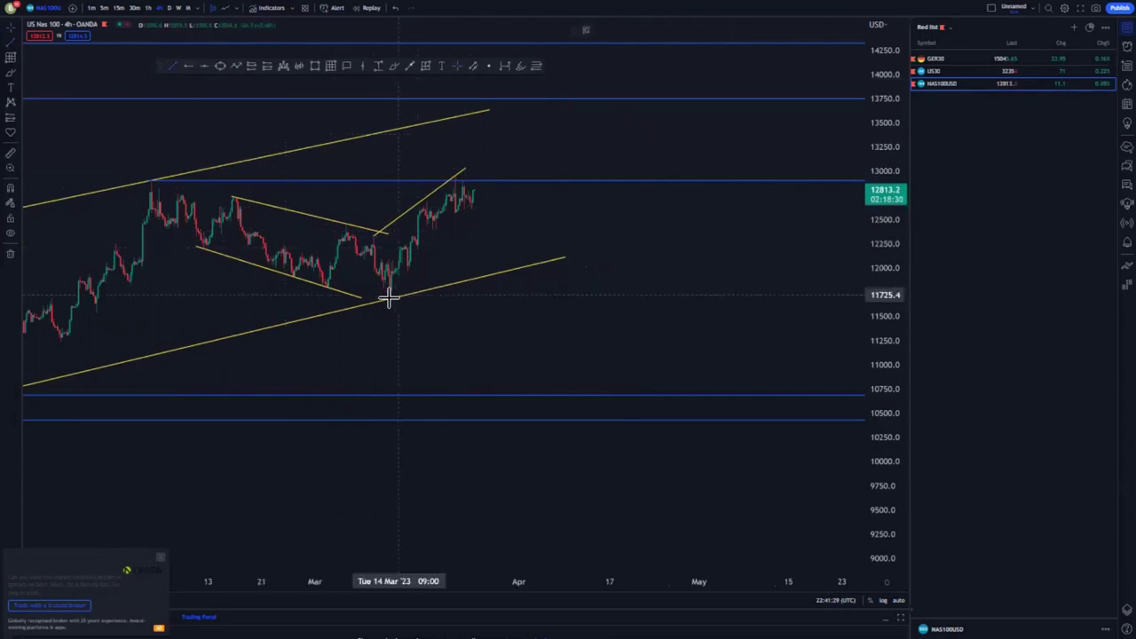
pyautogui.click(392, 298)
pyautogui.click(483, 197)
pyautogui.click(575, 236)
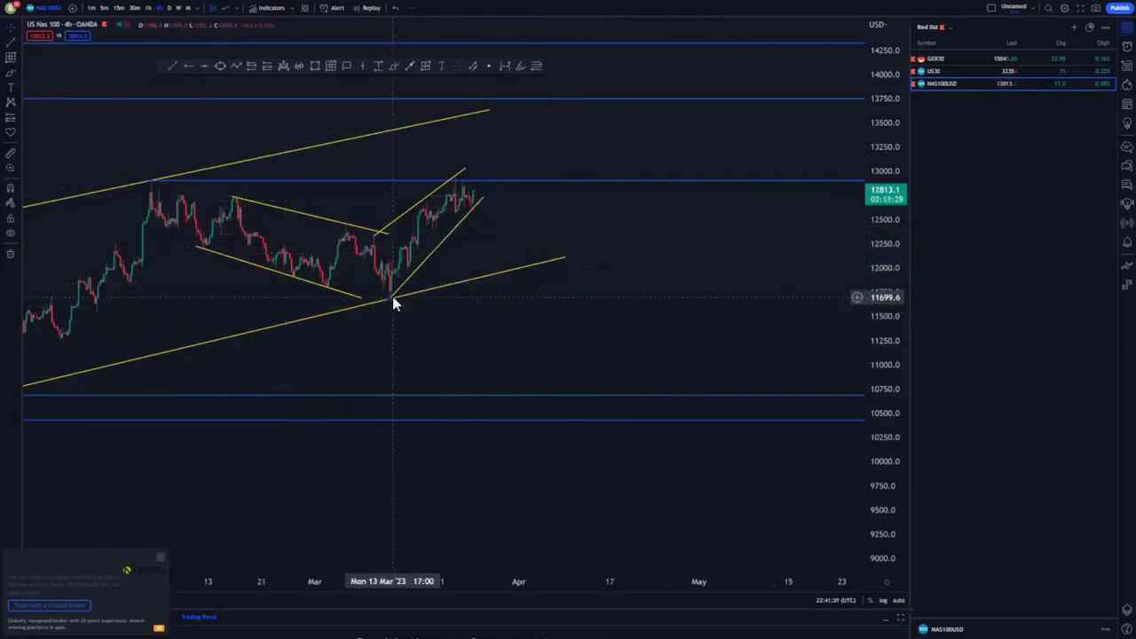
pyautogui.click(390, 301)
pyautogui.click(467, 316)
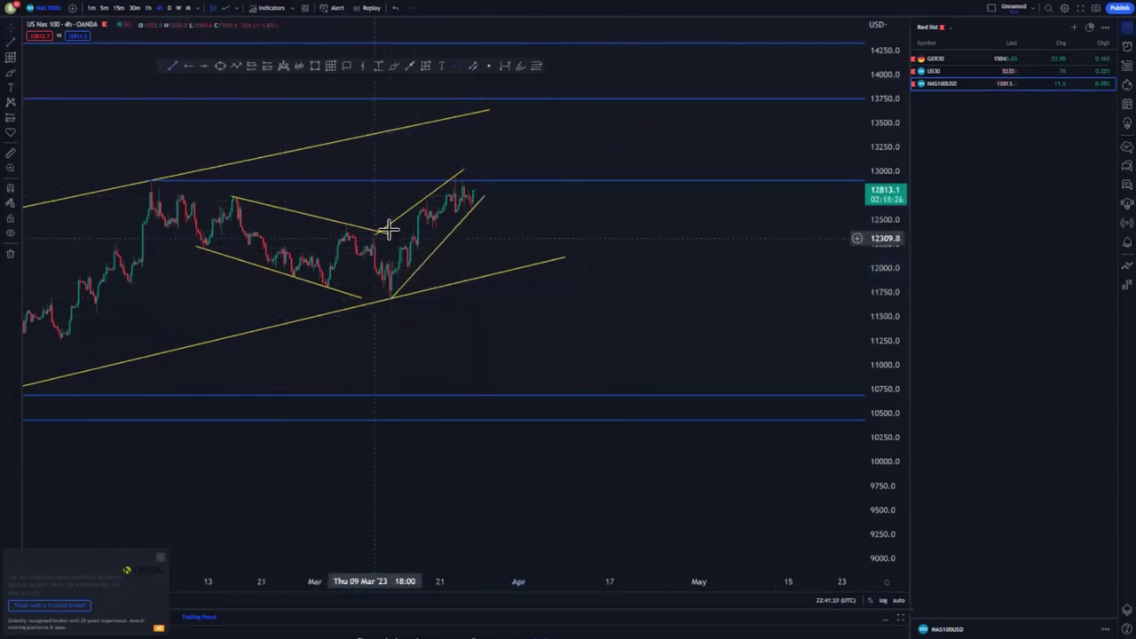
# - Shorten the falling channel, ending its upper line at about 12,439 on 7 March and its lower line at about 11,803 on 3 March
pyautogui.moveTo(370, 232); pyautogui.dragTo(352, 226)
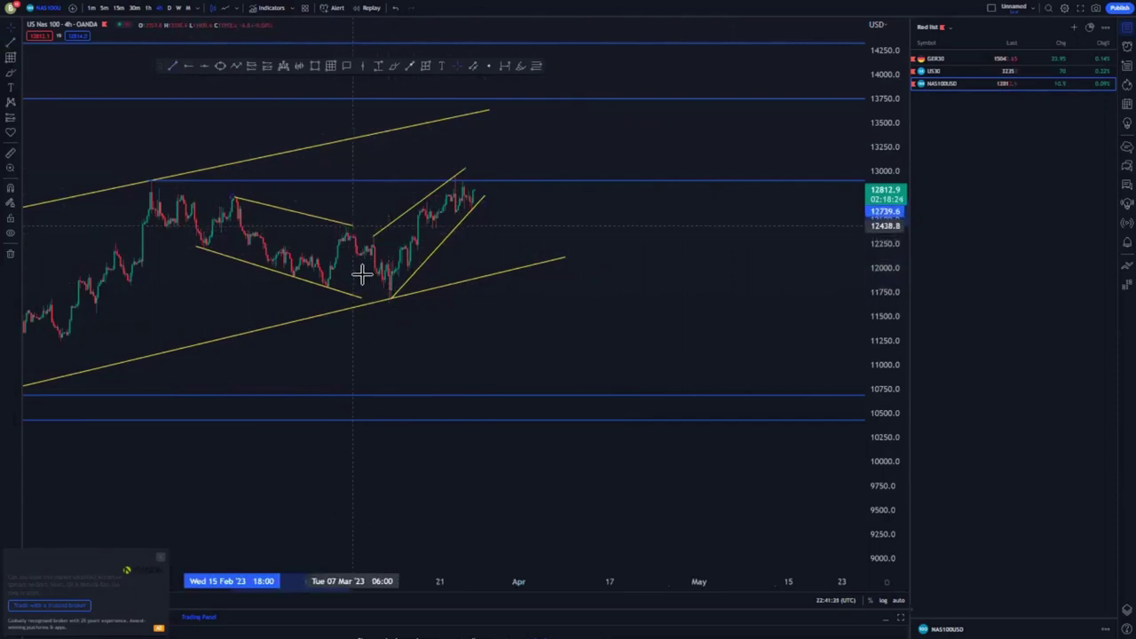
pyautogui.click(362, 257)
pyautogui.moveTo(361, 297); pyautogui.dragTo(327, 288)
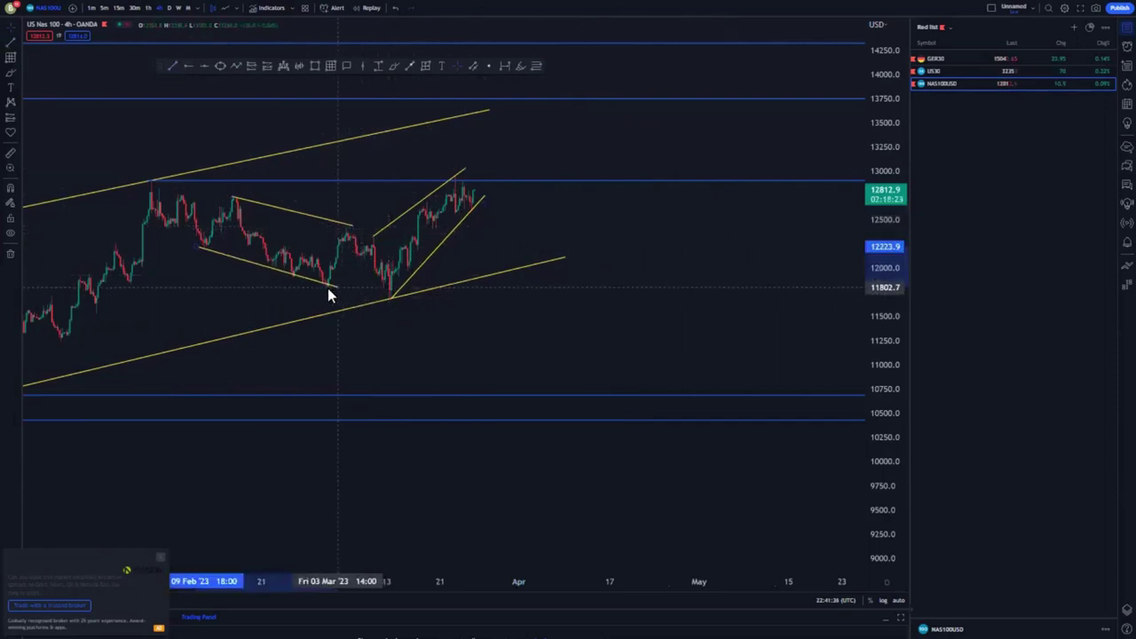
pyautogui.click(436, 343)
# - Switch the NAS100 chart to the 1-hour timeframe and bring the whole rising channel into view
pyautogui.press('6')
pyautogui.press('0')
pyautogui.press('Return')
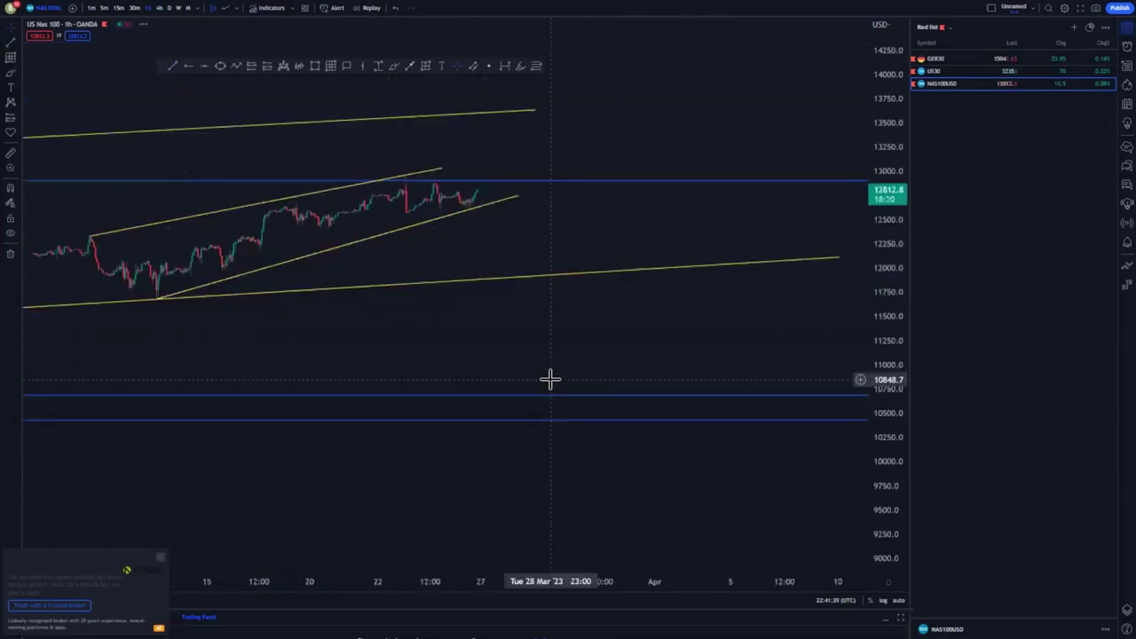
pyautogui.scroll(-5, 550, 377)
pyautogui.scroll(-4, 551, 366)
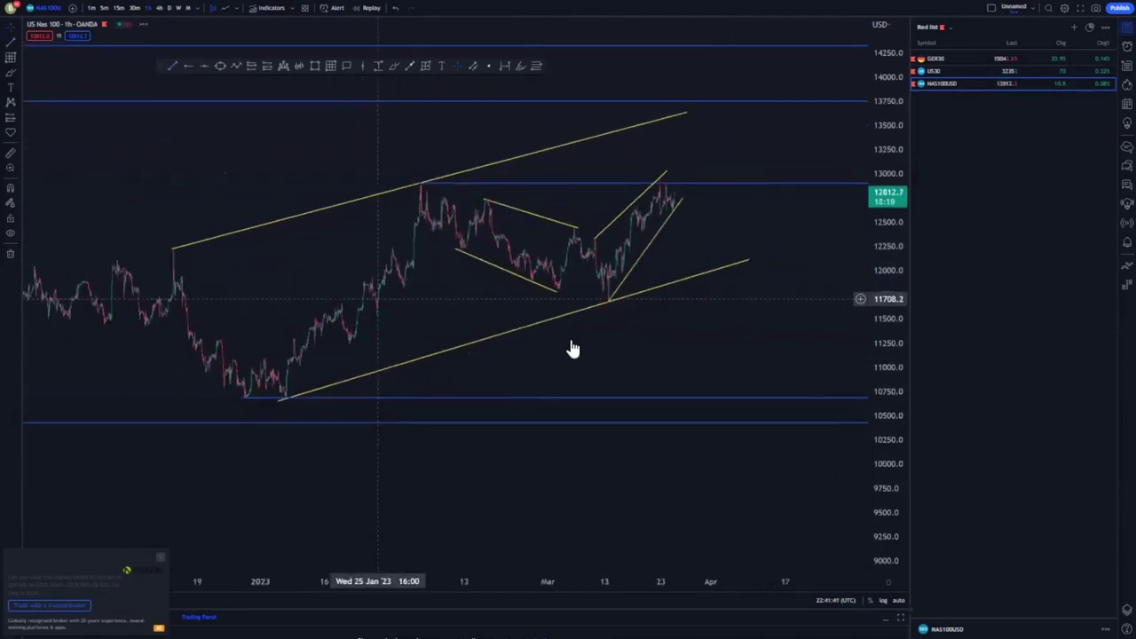
# - Circle the early-February and late-March 2023 highs freehand along the horizontal ray at about 12,900
pyautogui.moveTo(886, 235); pyautogui.dragTo(881, 316)
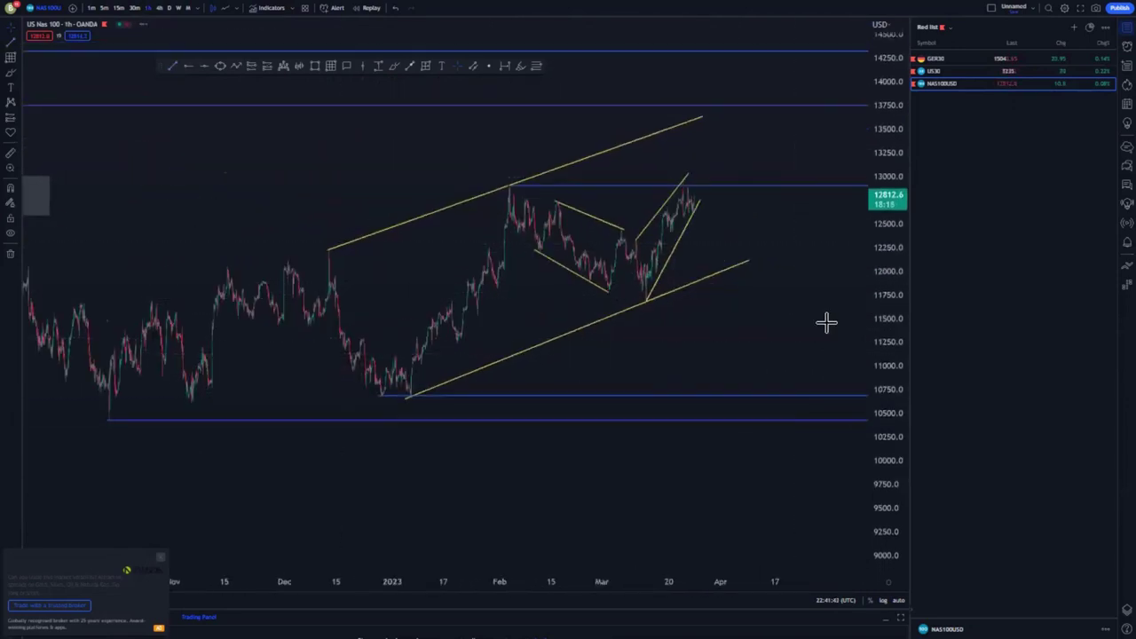
pyautogui.click(397, 67)
pyautogui.moveTo(517, 198)
pyautogui.mouseDown()
pyautogui.moveTo(495, 202)
pyautogui.moveTo(516, 200)
pyautogui.mouseUp()
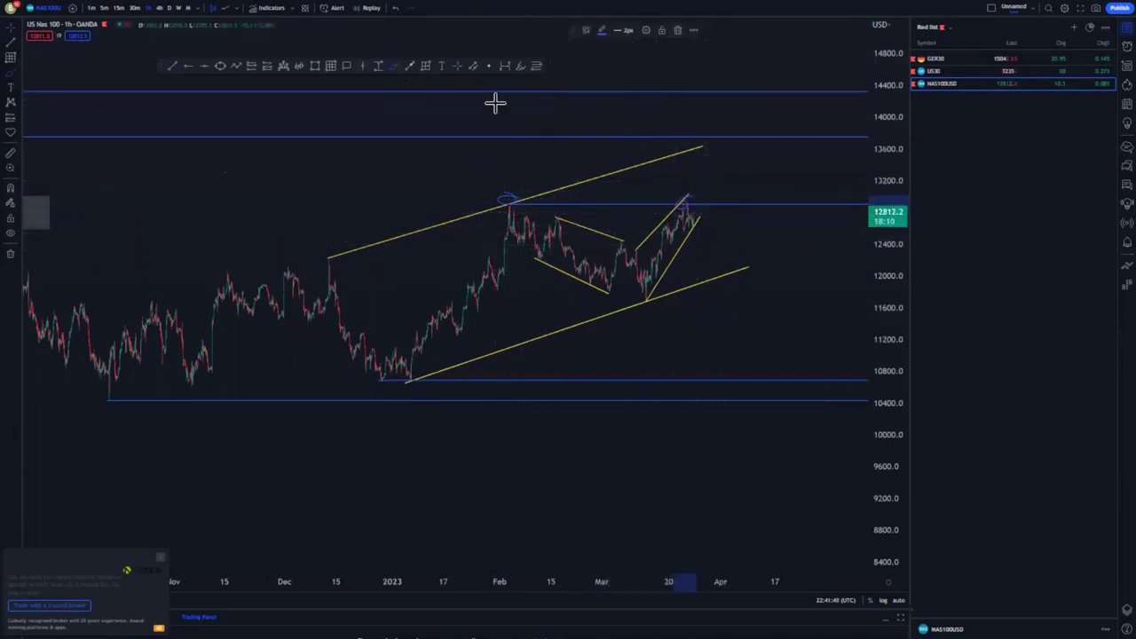
# - Delete the freehand circle around the late-March high
pyautogui.press('Delete')
pyautogui.click(471, 68)
pyautogui.click(460, 66)
# - Extend the March rally's converging lines, upper to about 13,133 on 27 March and lower to about 12,783 on 28 March
pyautogui.scroll(1, 785, 322)
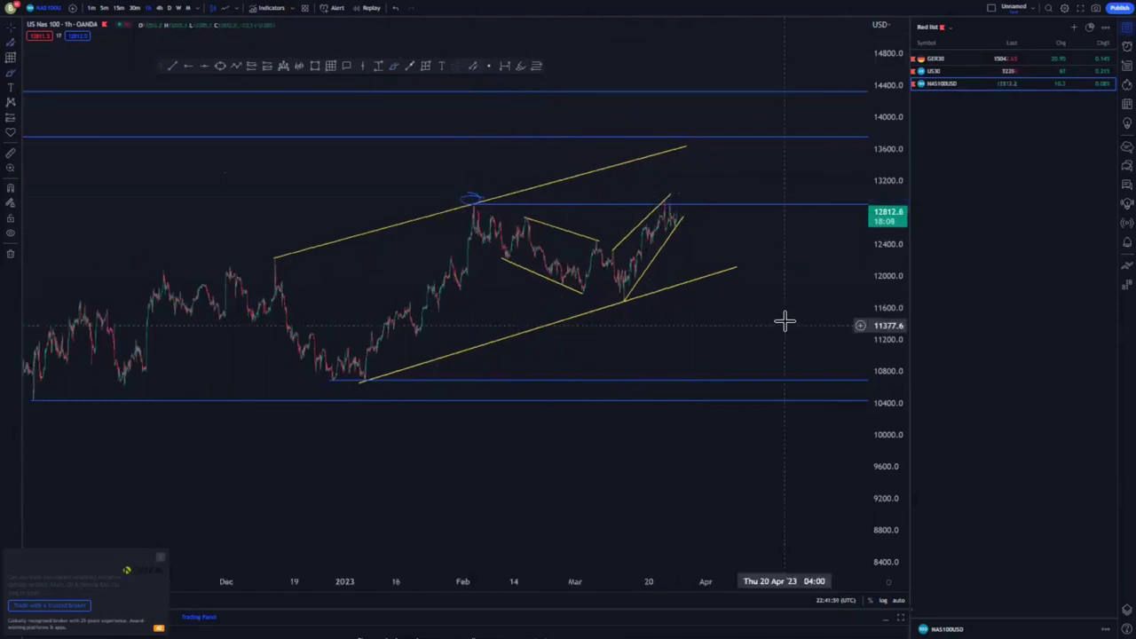
pyautogui.scroll(5, 785, 322)
pyautogui.moveTo(878, 382); pyautogui.dragTo(791, 248)
pyautogui.scroll(2, 675, 289)
pyautogui.moveTo(612, 310); pyautogui.dragTo(766, 315)
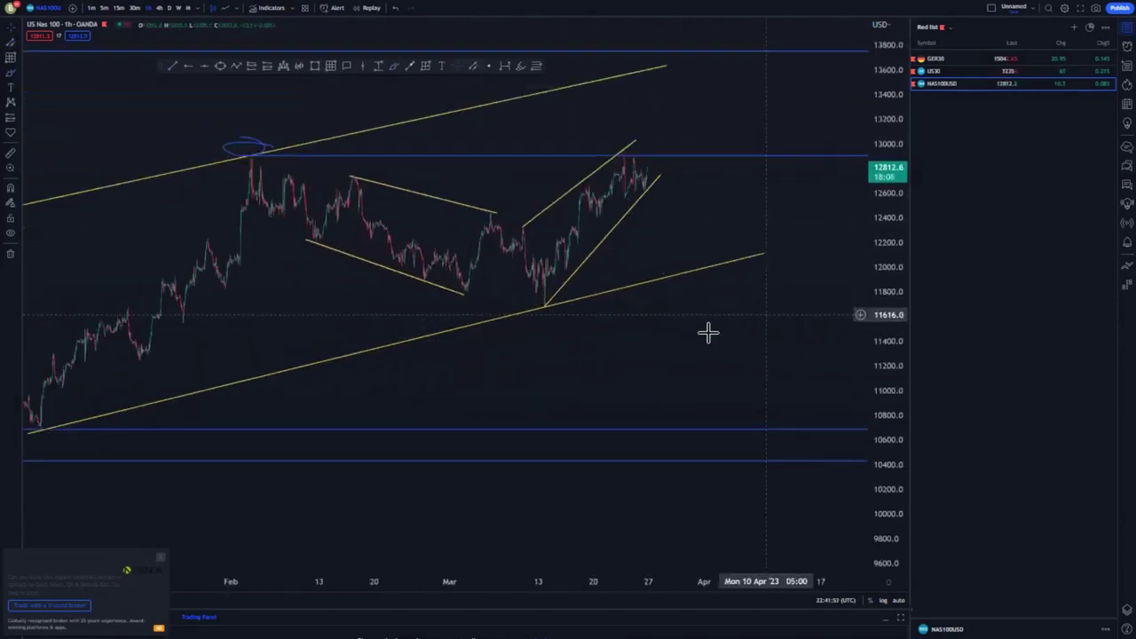
pyautogui.scroll(3, 711, 329)
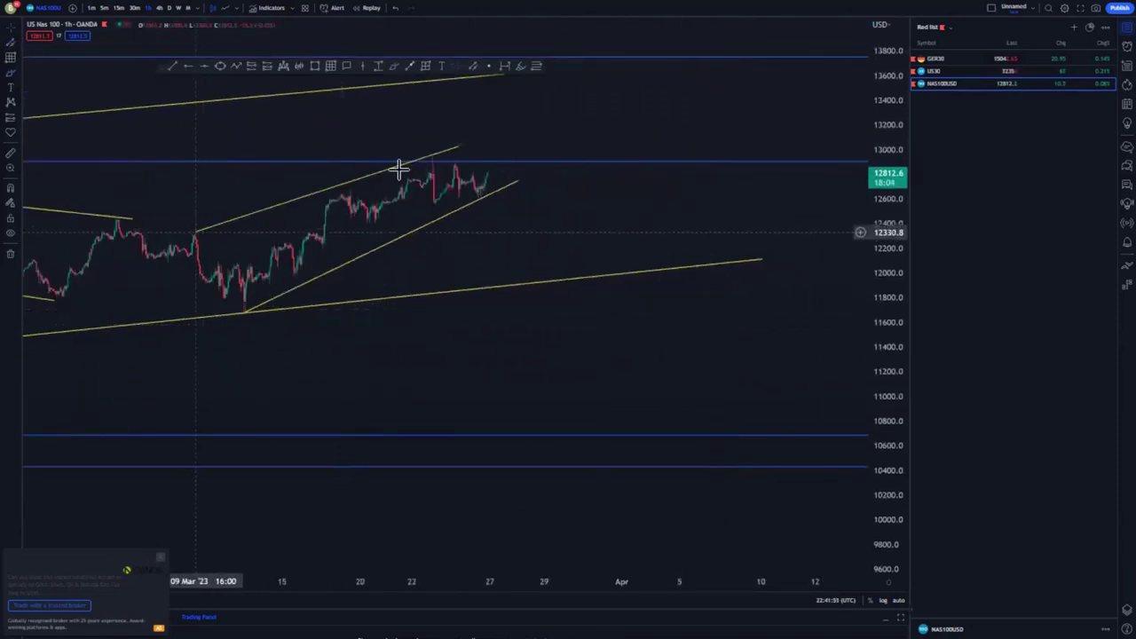
pyautogui.moveTo(459, 146); pyautogui.dragTo(500, 133)
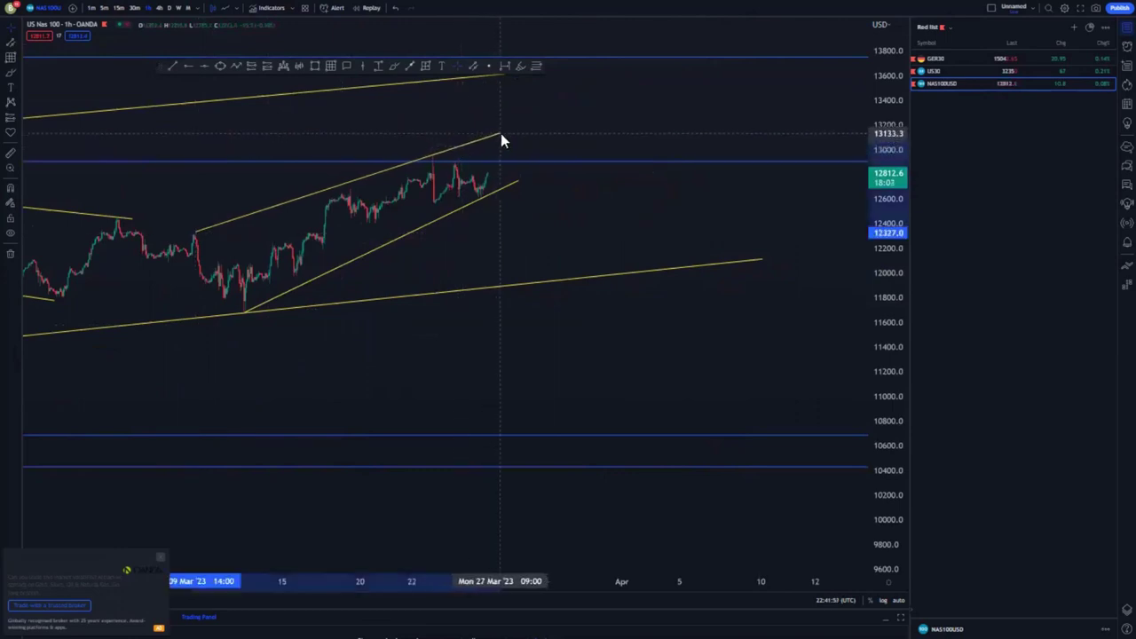
pyautogui.moveTo(518, 181); pyautogui.dragTo(527, 177)
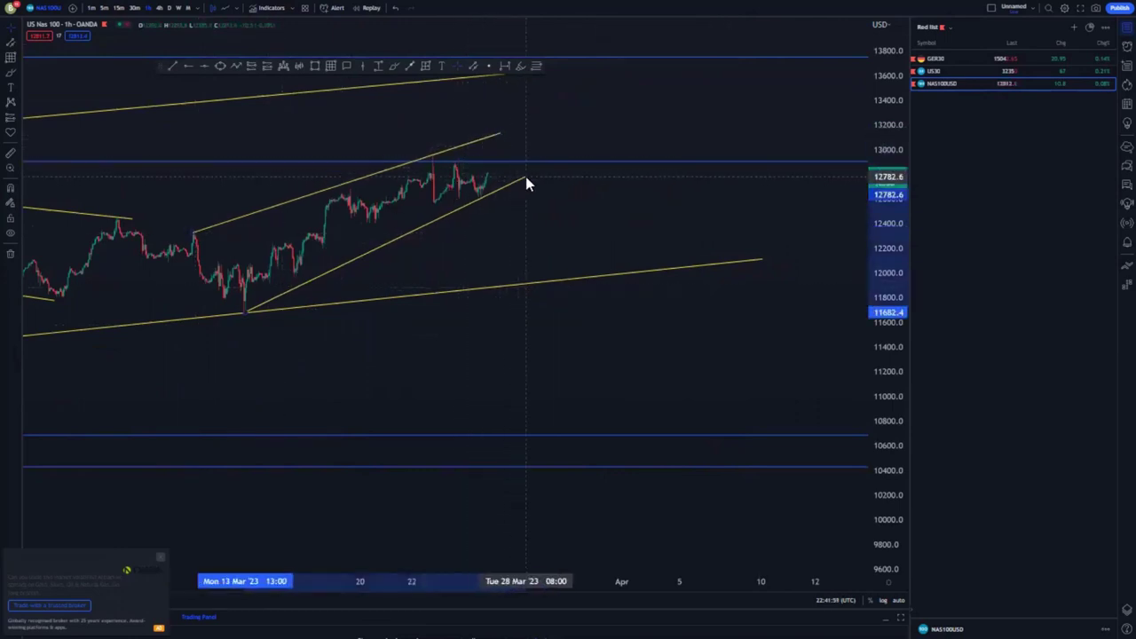
# - Draw projection arrows up from about 12,776 to 13,120, and down from about 13,100 to 11,933 at the channel's lower line
pyautogui.click(435, 78)
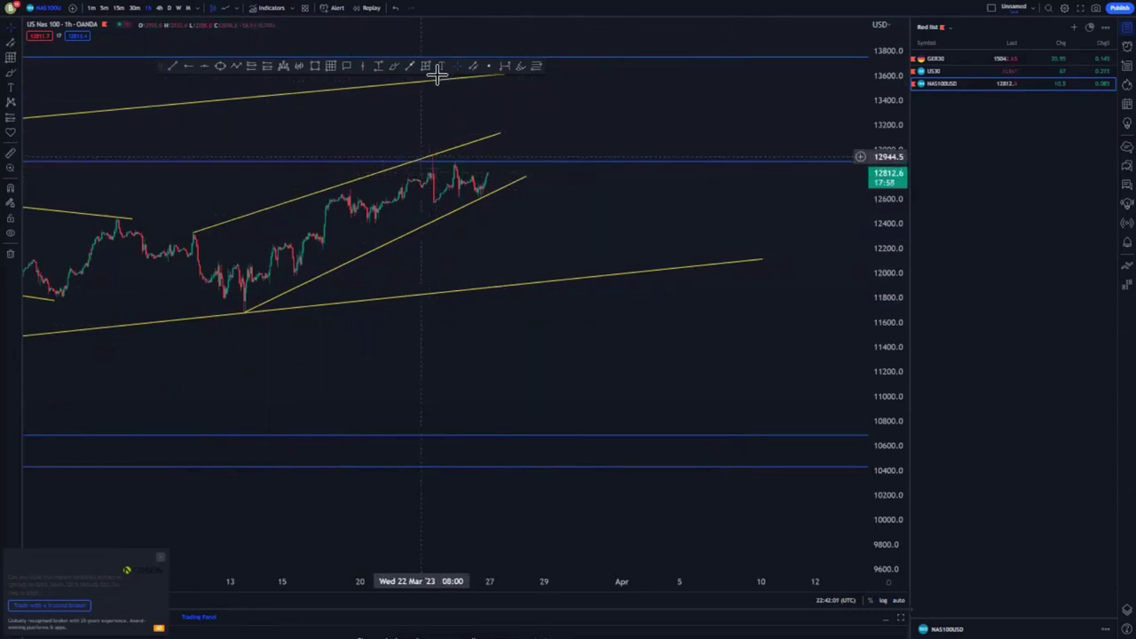
pyautogui.moveTo(503, 123)
pyautogui.mouseDown()
pyautogui.moveTo(456, 142)
pyautogui.moveTo(489, 148)
pyautogui.mouseUp()
pyautogui.click(669, 31)
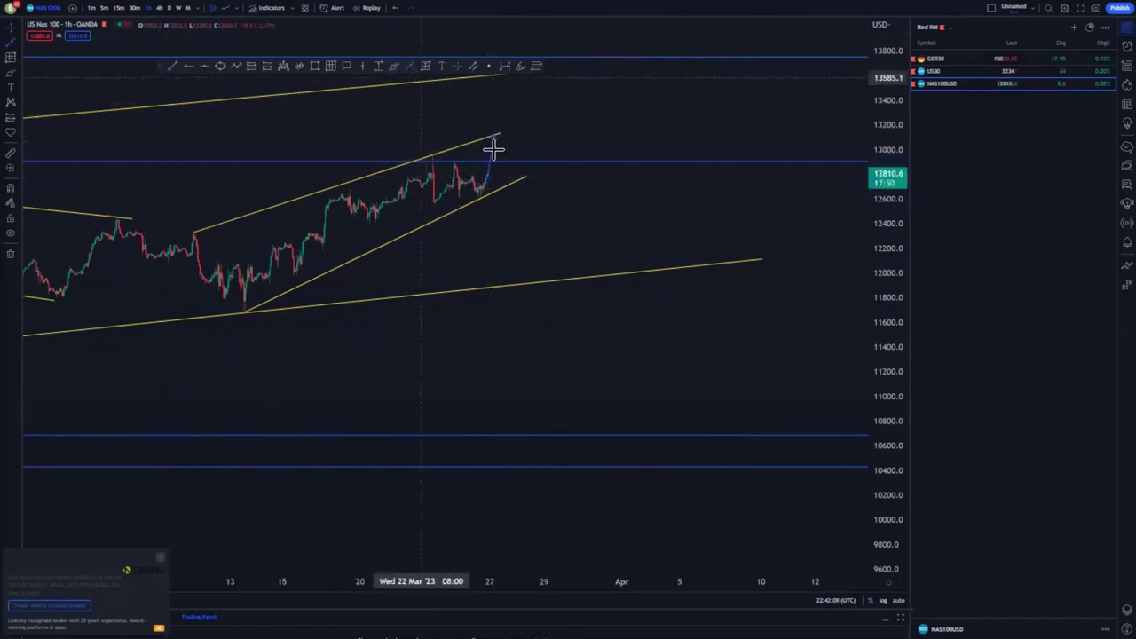
pyautogui.click(496, 136)
pyautogui.doubleClick(515, 280)
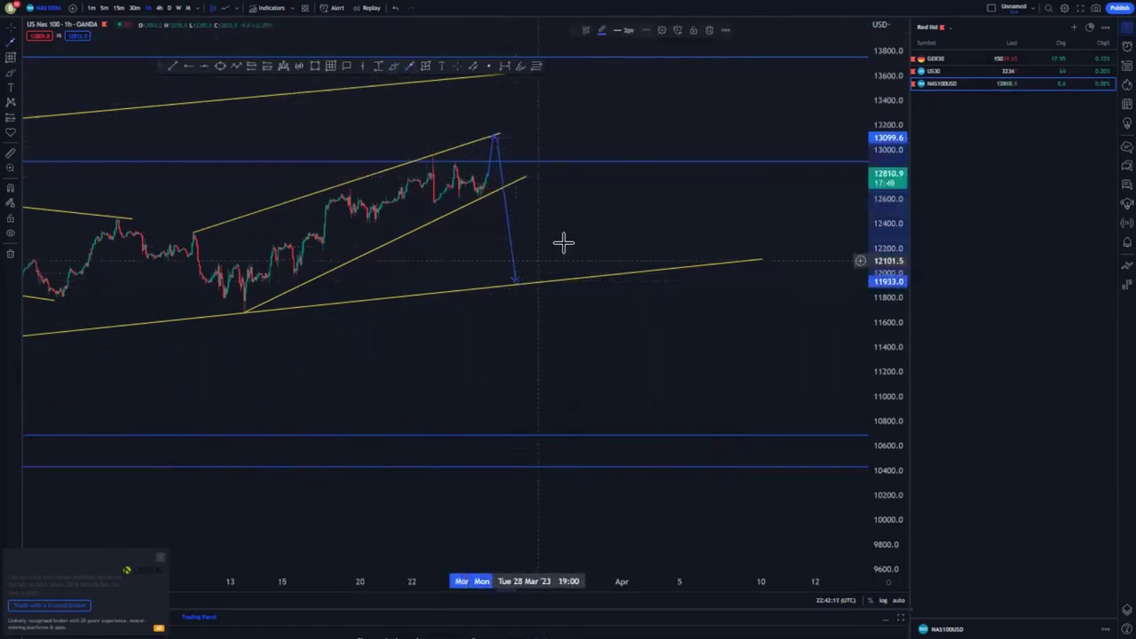
# - Circle the March rally's upper section, its projected peak and the second early-February high freehand
pyautogui.scroll(-4, 586, 267)
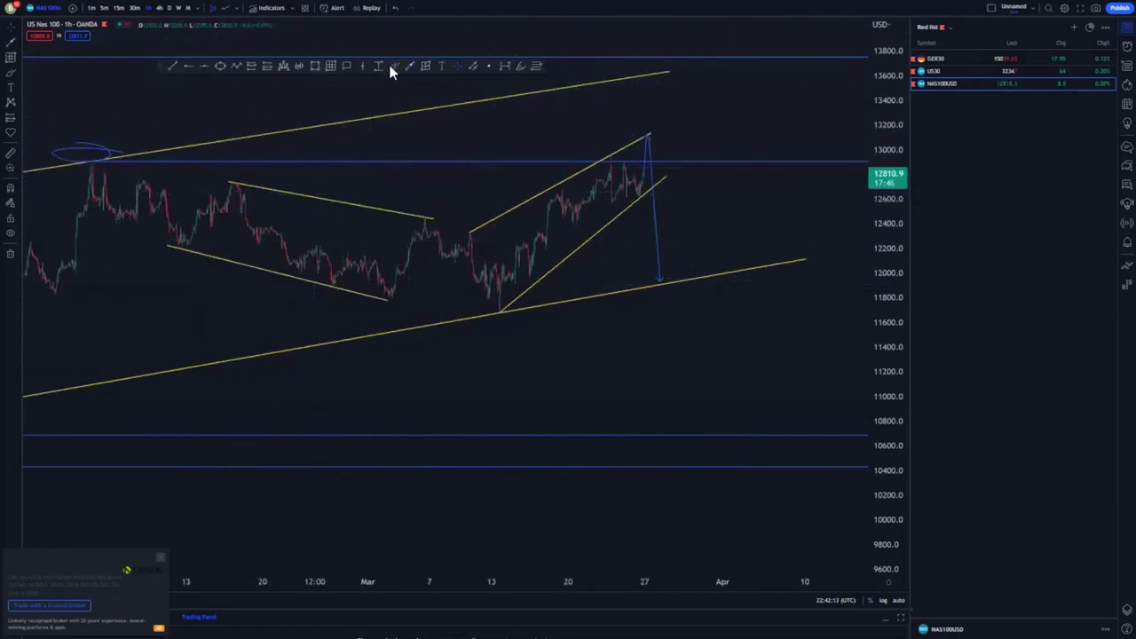
pyautogui.click(645, 133)
pyautogui.moveTo(520, 196); pyautogui.dragTo(591, 215)
pyautogui.moveTo(652, 136)
pyautogui.mouseDown()
pyautogui.moveTo(632, 142)
pyautogui.moveTo(656, 152)
pyautogui.mouseUp()
pyautogui.moveTo(149, 156); pyautogui.dragTo(139, 149)
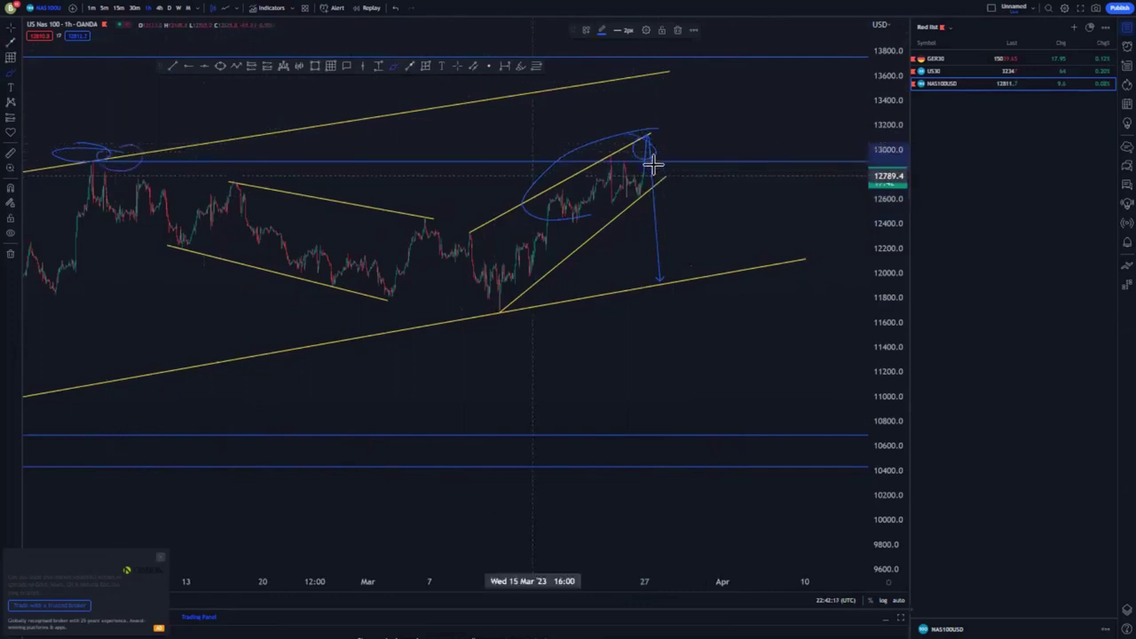
pyautogui.moveTo(641, 149)
pyautogui.mouseDown()
pyautogui.moveTo(660, 168)
pyautogui.moveTo(652, 140)
pyautogui.mouseUp()
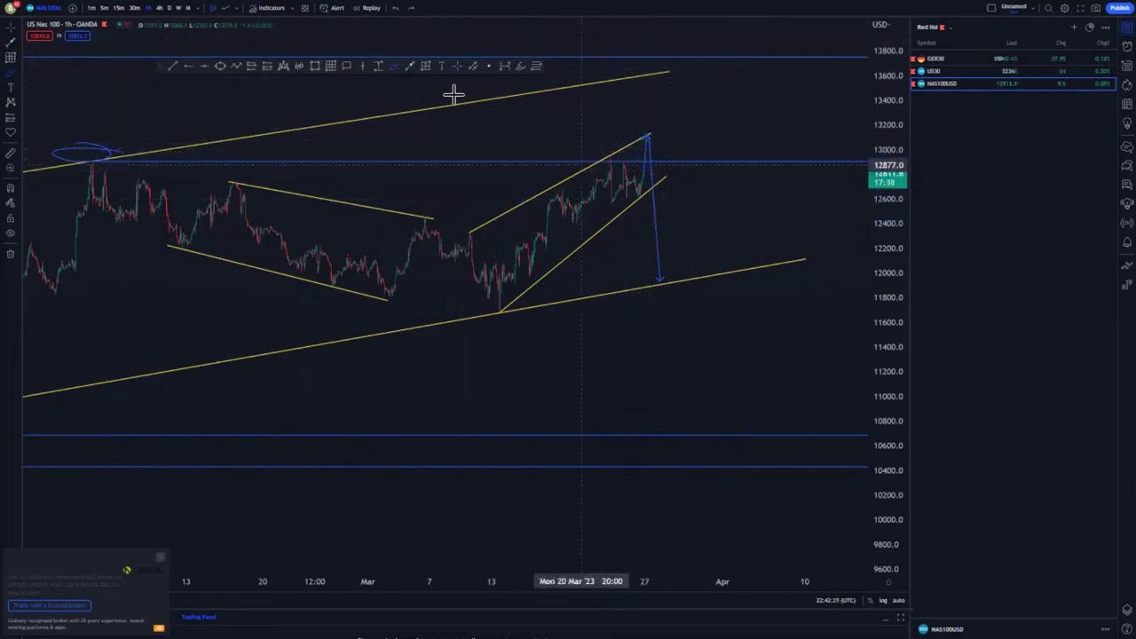
# - Delete the freehand circle around the early-February high
pyautogui.click(452, 61)
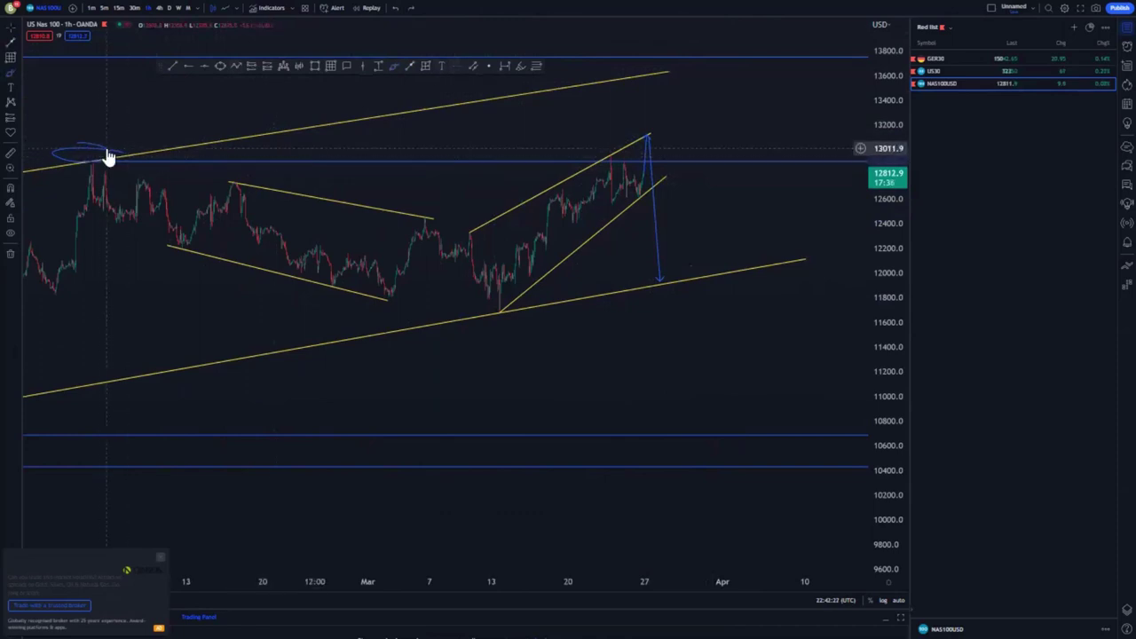
pyautogui.click(107, 153)
pyautogui.moveTo(711, 134); pyautogui.dragTo(661, 149)
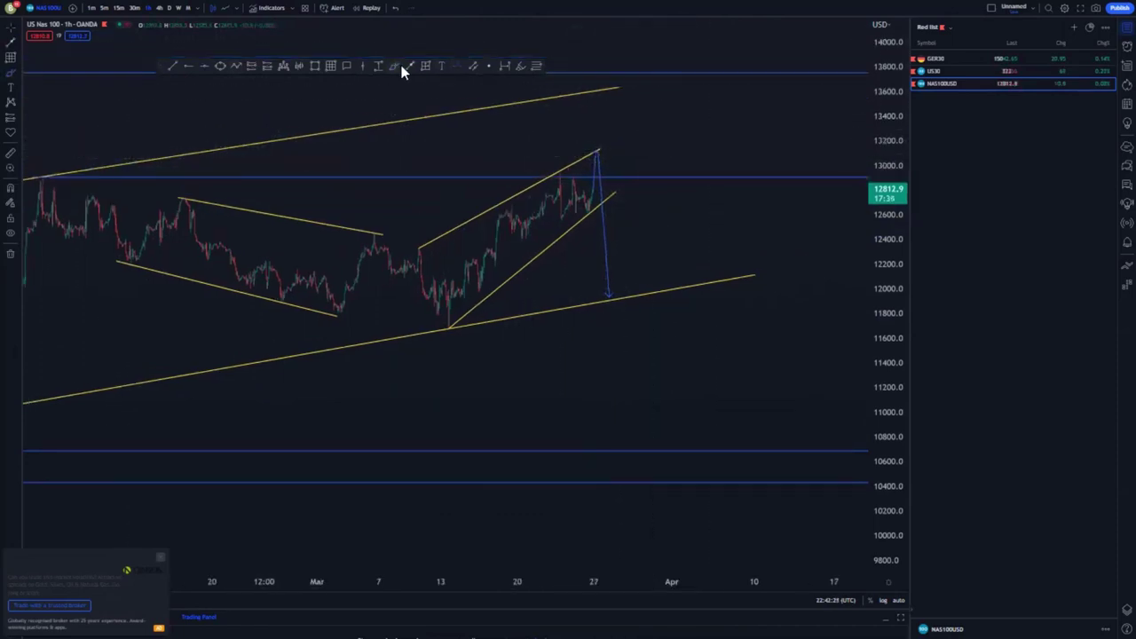
# - Mark the projected peak freehand and draw an arrow from about 13,250 up to the channel's upper line at about 13,580
pyautogui.click(596, 149)
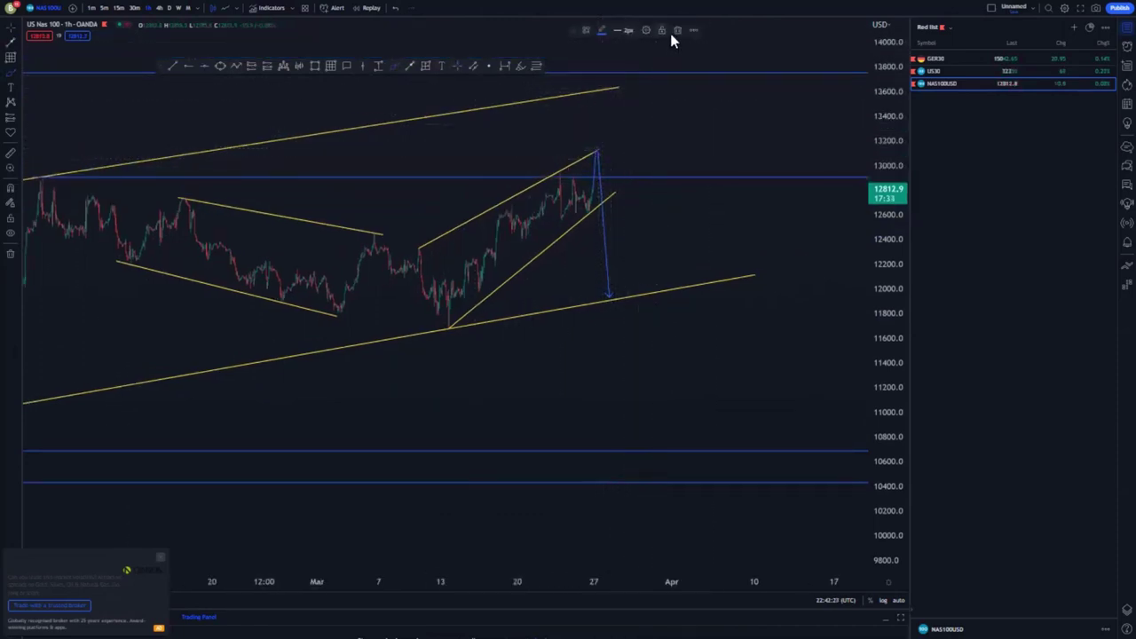
pyautogui.click(409, 68)
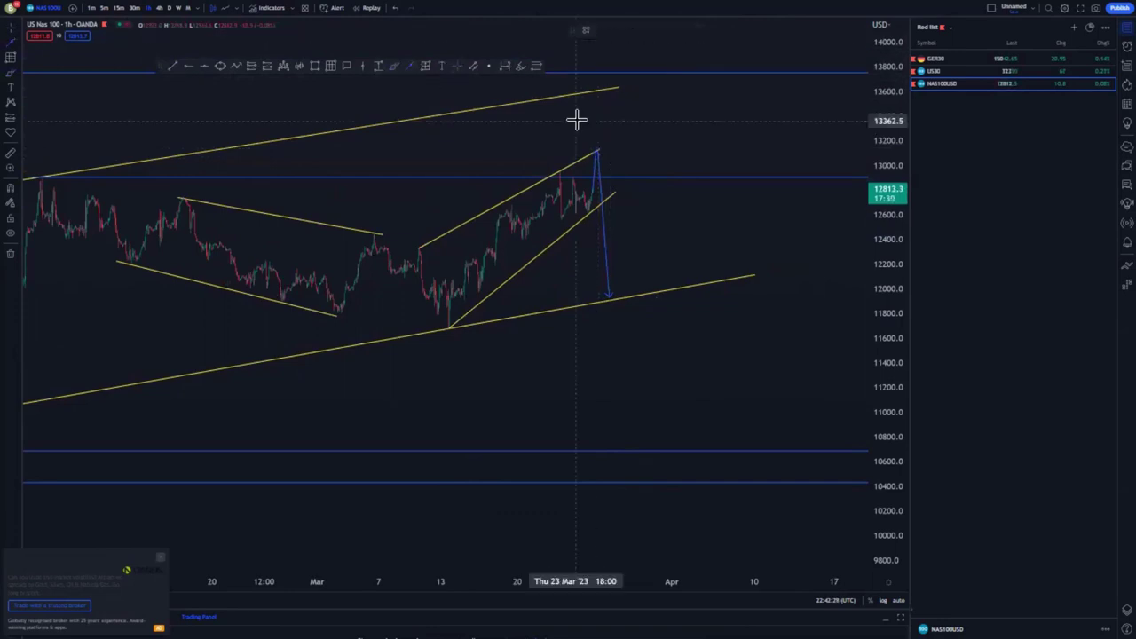
pyautogui.click(601, 133)
pyautogui.click(610, 92)
# - Delete the three projection arrows at the end of the March rally
pyautogui.moveTo(679, 140); pyautogui.dragTo(626, 170)
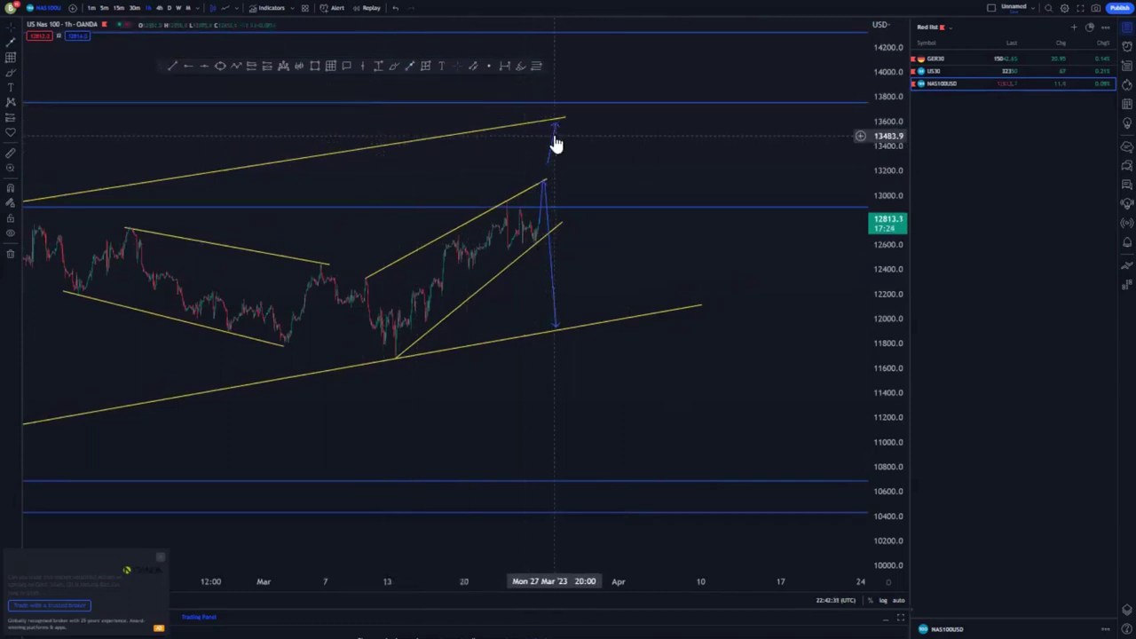
pyautogui.click(555, 137)
pyautogui.click(709, 34)
pyautogui.click(550, 260)
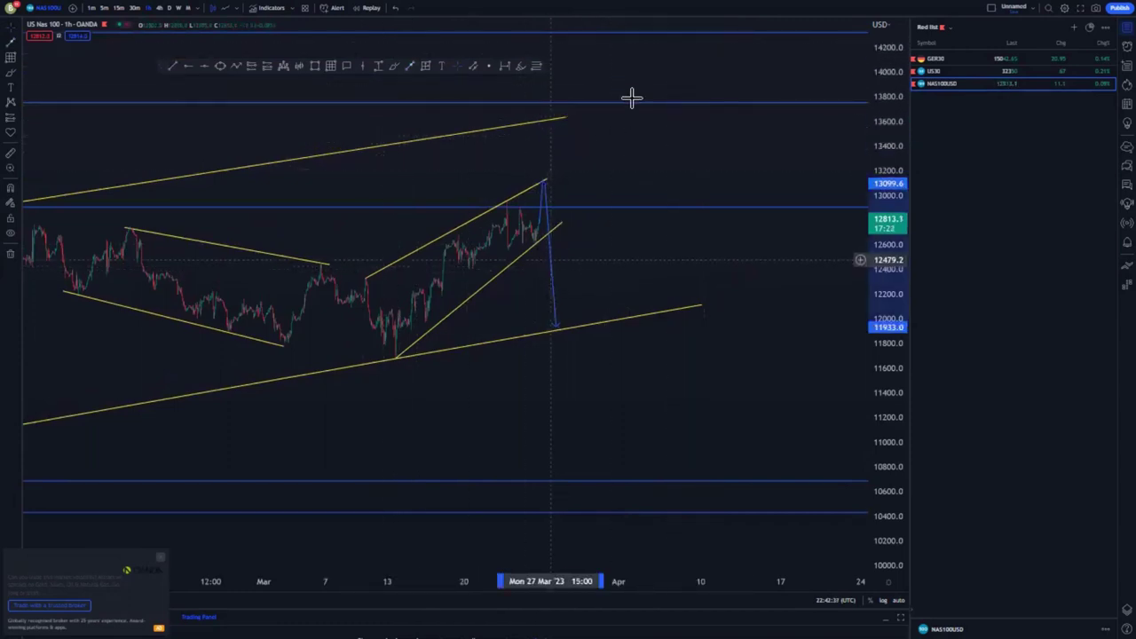
pyautogui.click(709, 32)
pyautogui.click(542, 195)
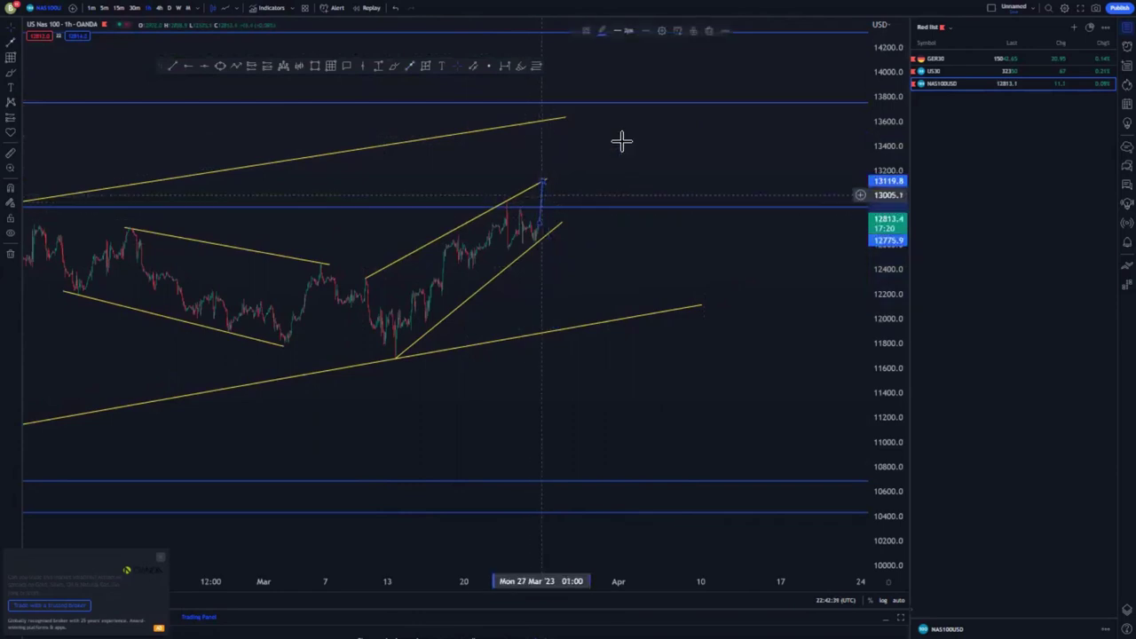
pyautogui.click(710, 31)
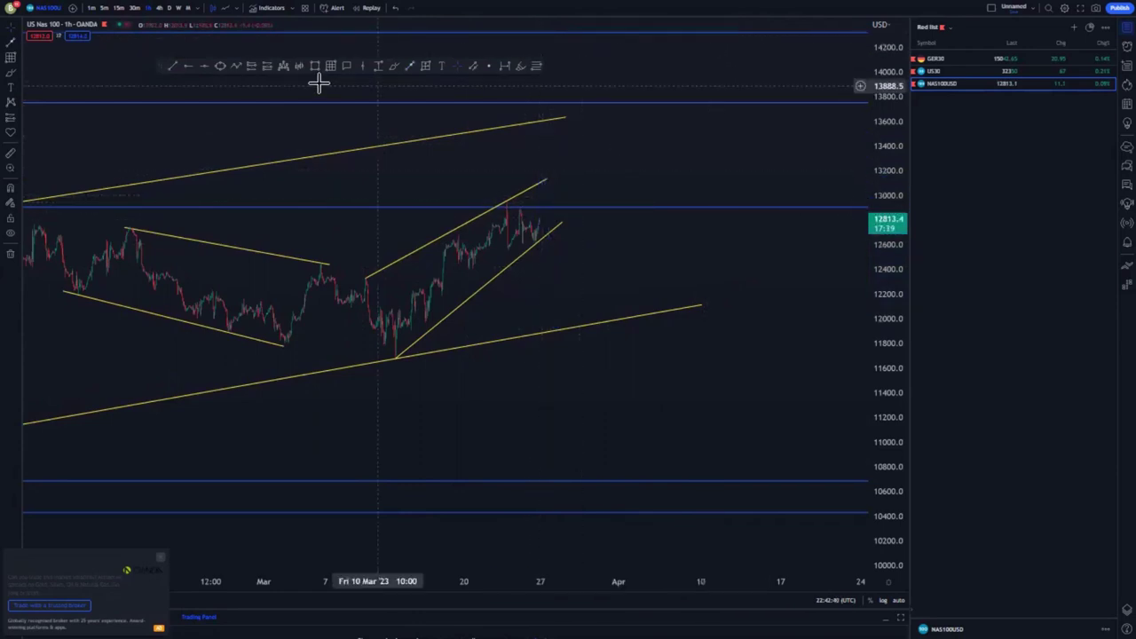
# - Copy the mid- to late-March price bars, place the copy from about 13,040 to 13,540, and circle its peak freehand
pyautogui.click(412, 317)
pyautogui.click(531, 226)
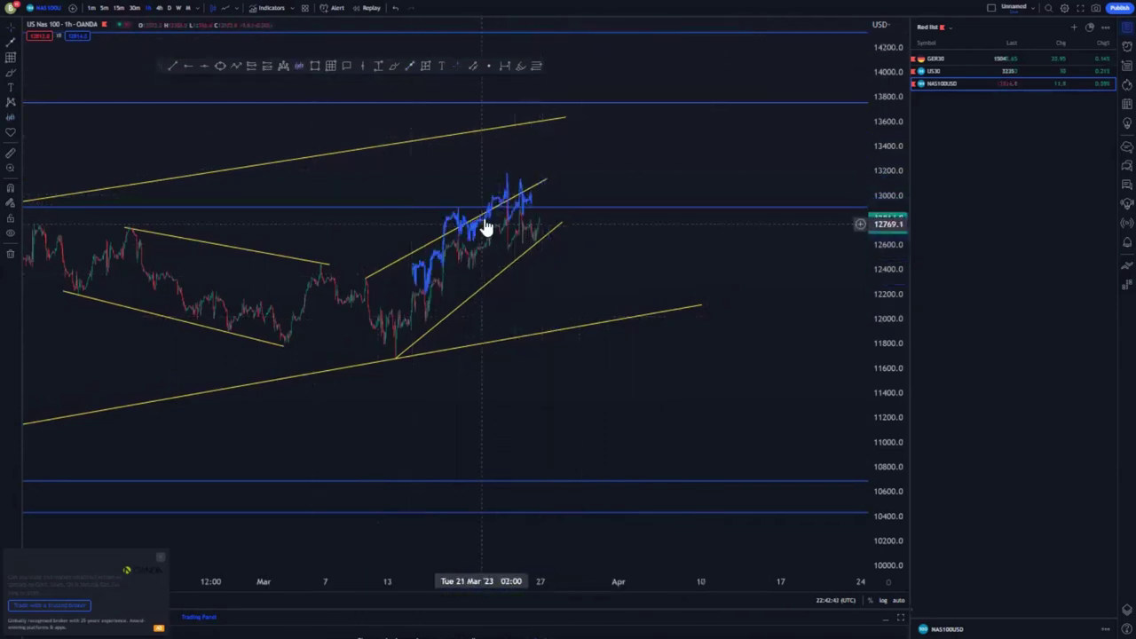
pyautogui.moveTo(495, 210); pyautogui.dragTo(536, 136)
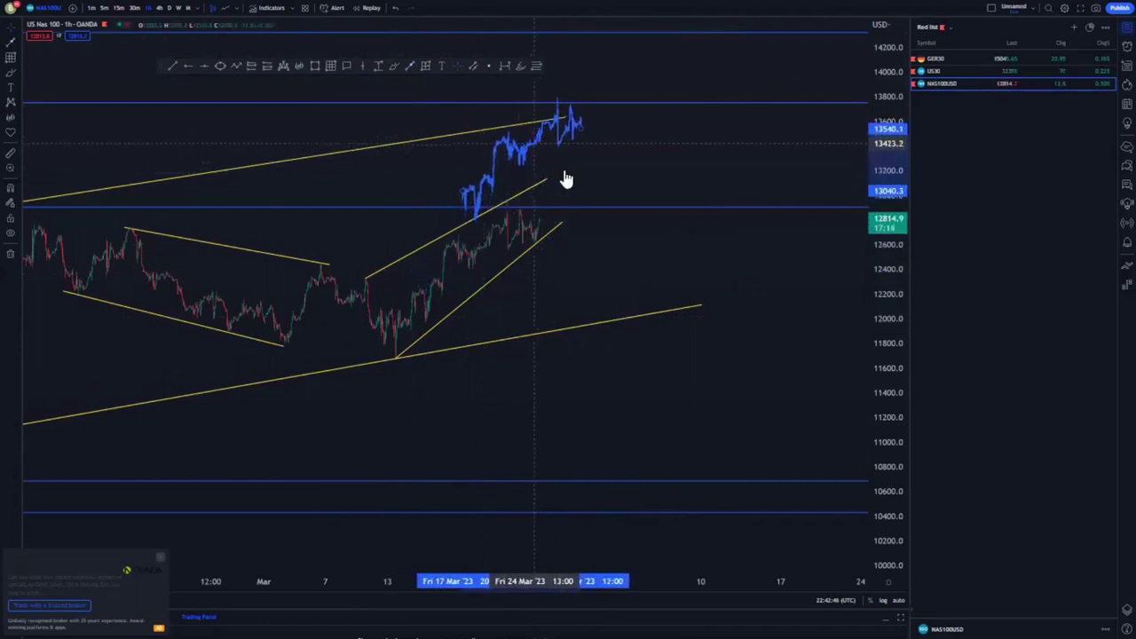
pyautogui.click(392, 68)
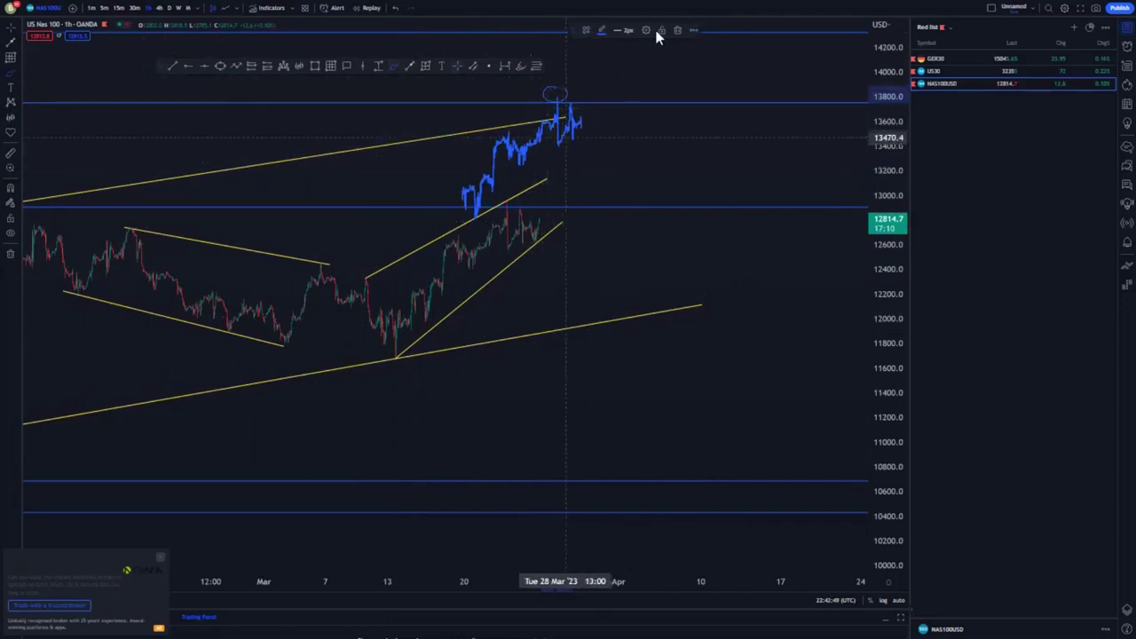
pyautogui.click(677, 29)
# - Draw a rising line under the copied bars from about 12,803 to 13,518 and shorten the March rally's upper line to about 12,830
pyautogui.click(173, 67)
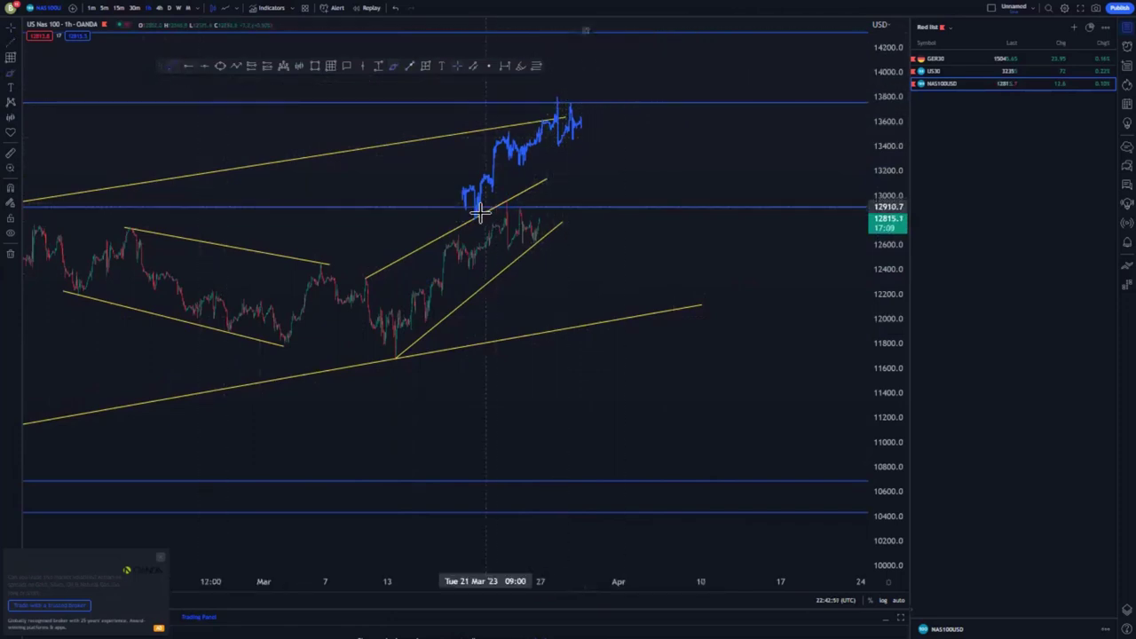
pyautogui.click(478, 215)
pyautogui.click(609, 151)
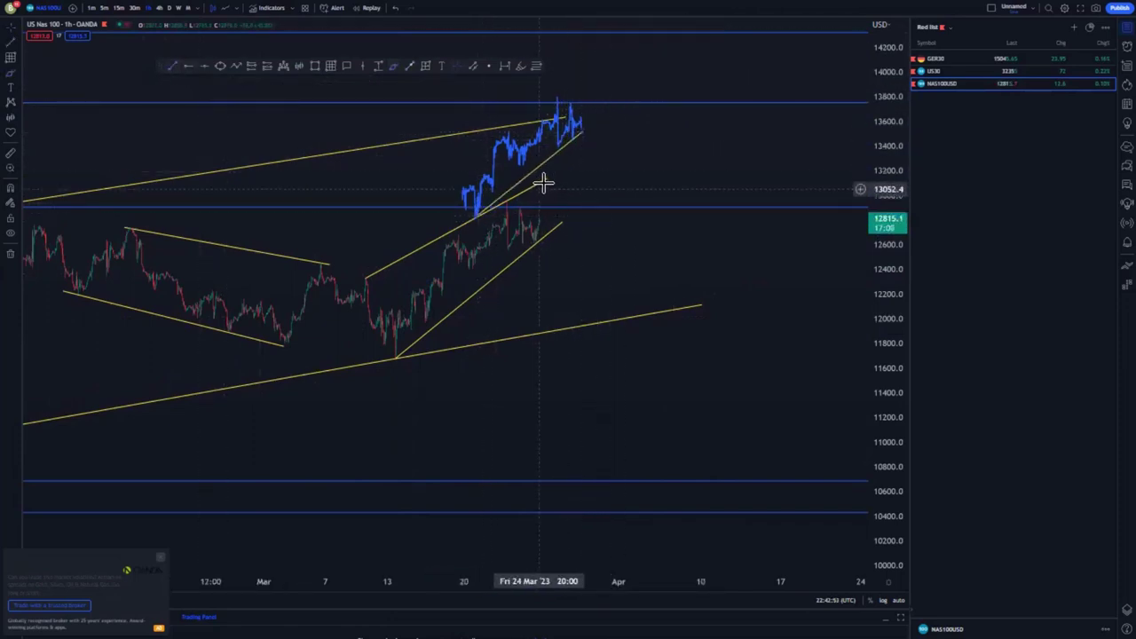
pyautogui.moveTo(546, 180); pyautogui.dragTo(474, 219)
pyautogui.click(601, 163)
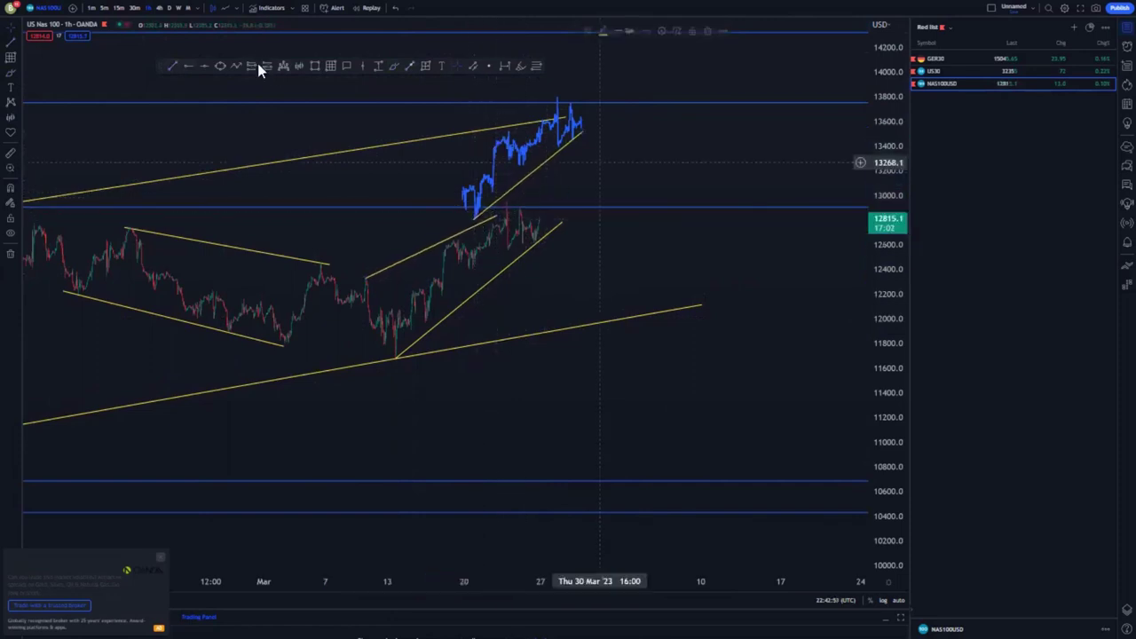
# - Draw a rising line over the copied bars from about 13,315 to about 13,808
pyautogui.click(497, 142)
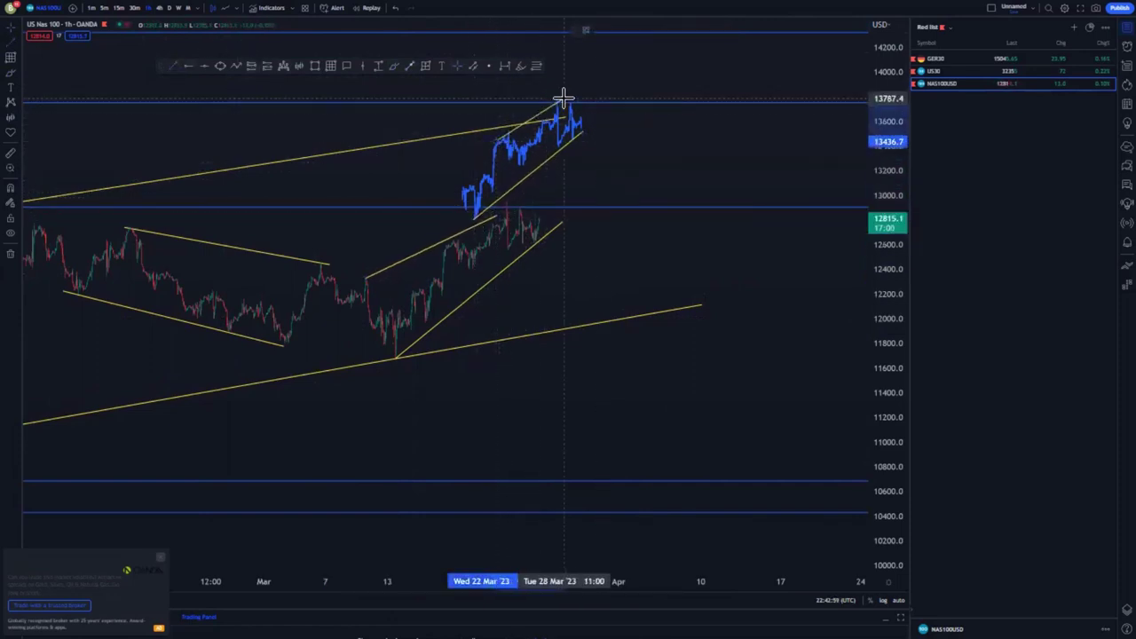
pyautogui.click(560, 96)
pyautogui.click(609, 137)
pyautogui.moveTo(496, 142); pyautogui.dragTo(476, 156)
pyautogui.click(621, 89)
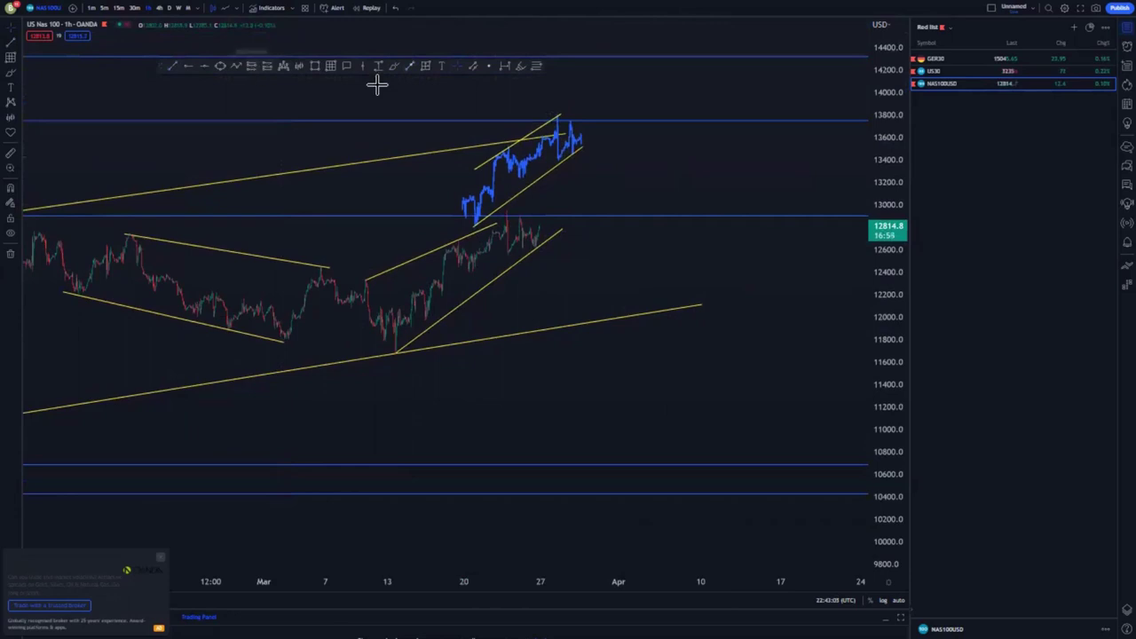
# - Place a short position with entry at about 13,616, stop at about 13,912 and target at about 12,001
pyautogui.click(560, 137)
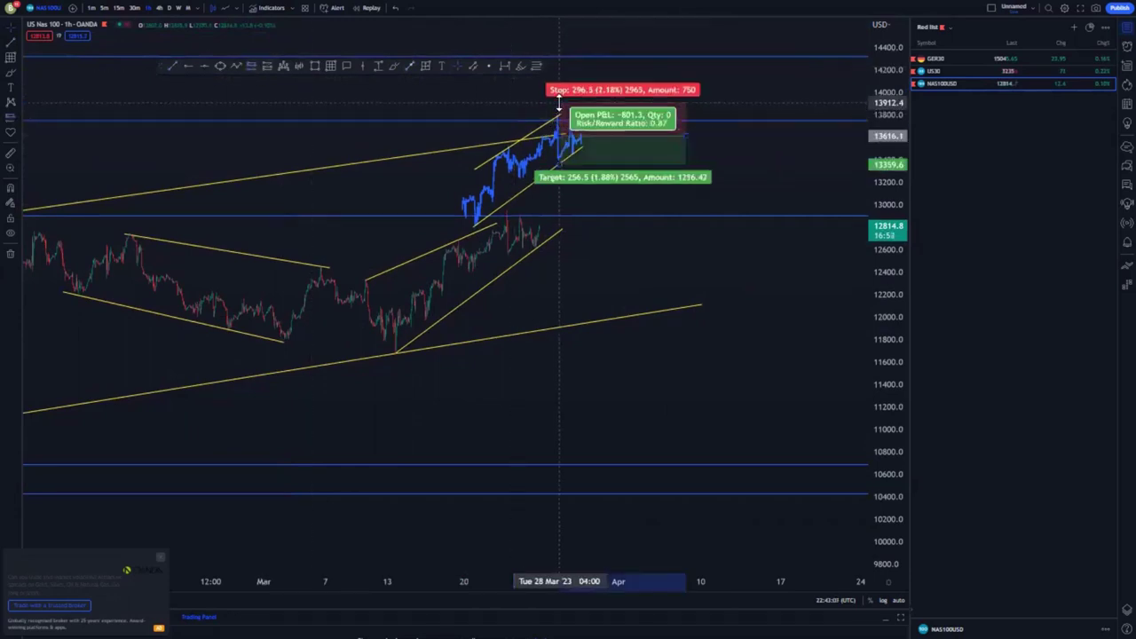
pyautogui.click(557, 168)
pyautogui.moveTo(558, 219); pyautogui.dragTo(558, 317)
pyautogui.click(495, 295)
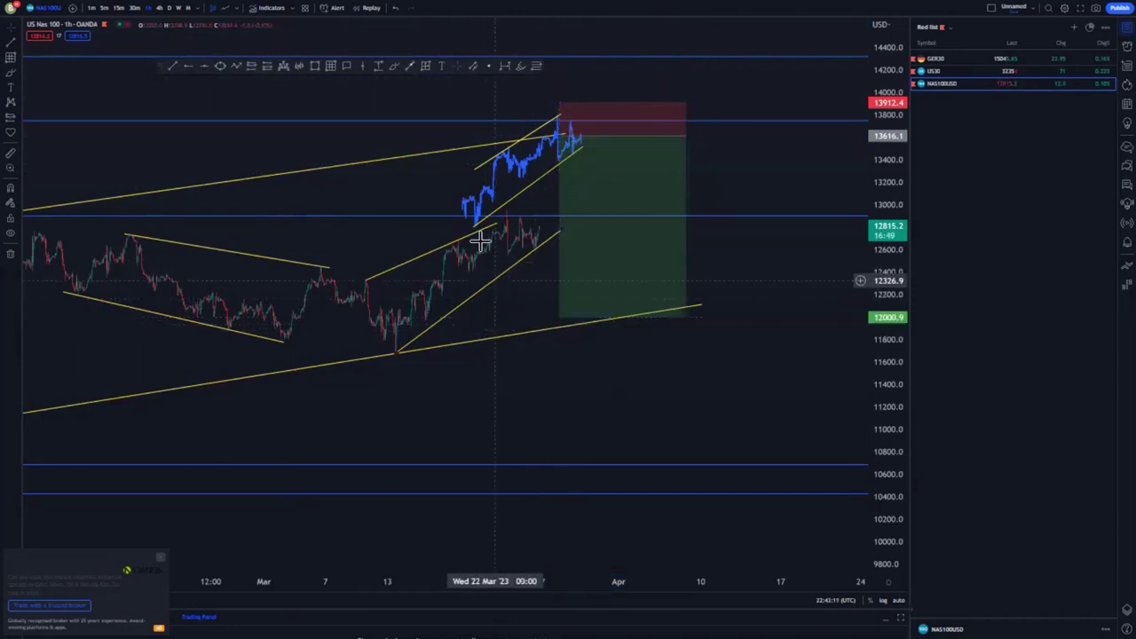
# - Lower the short position's target to about 10,678, at the horizontal support from the early-January low
pyautogui.scroll(-6, 482, 237)
pyautogui.moveTo(889, 182); pyautogui.dragTo(888, 351)
pyautogui.moveTo(803, 371); pyautogui.dragTo(709, 357)
pyautogui.moveTo(677, 299); pyautogui.dragTo(676, 391)
pyautogui.moveTo(890, 197); pyautogui.dragTo(666, 479)
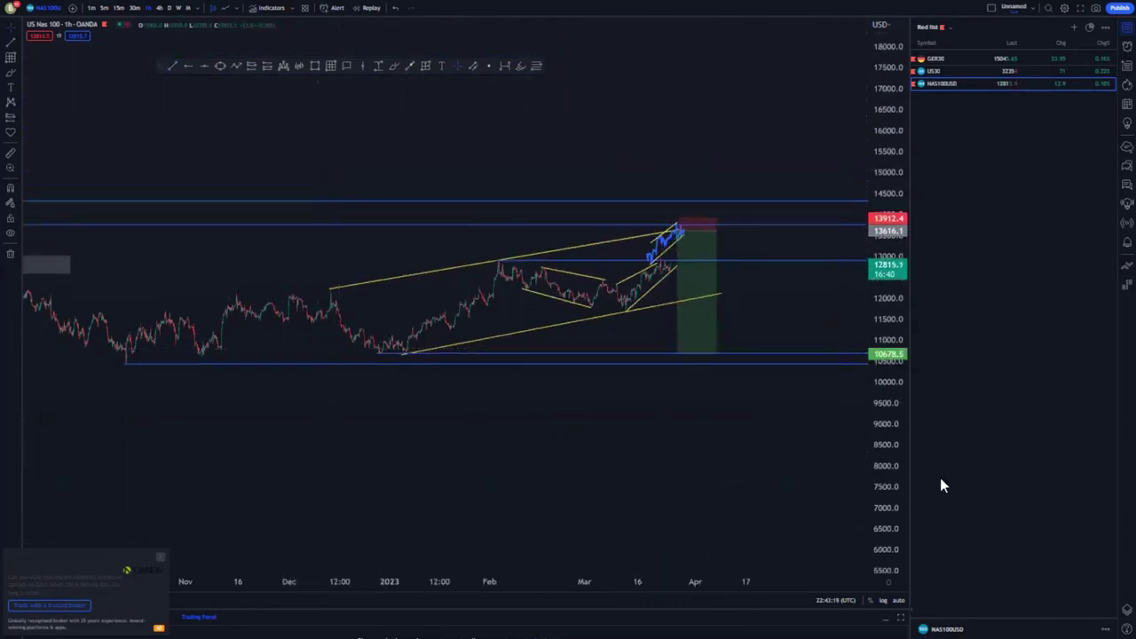
pyautogui.doubleClick(879, 333)
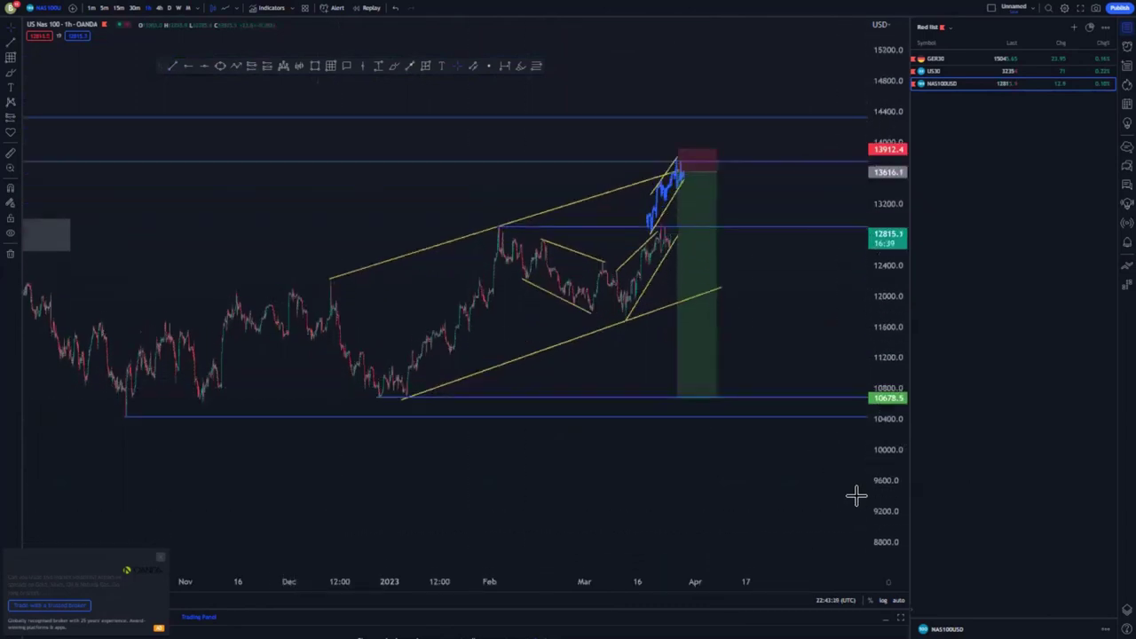
# - Delete the copied price bars, the two rising lines around them and the short position
pyautogui.click(657, 215)
pyautogui.click(651, 32)
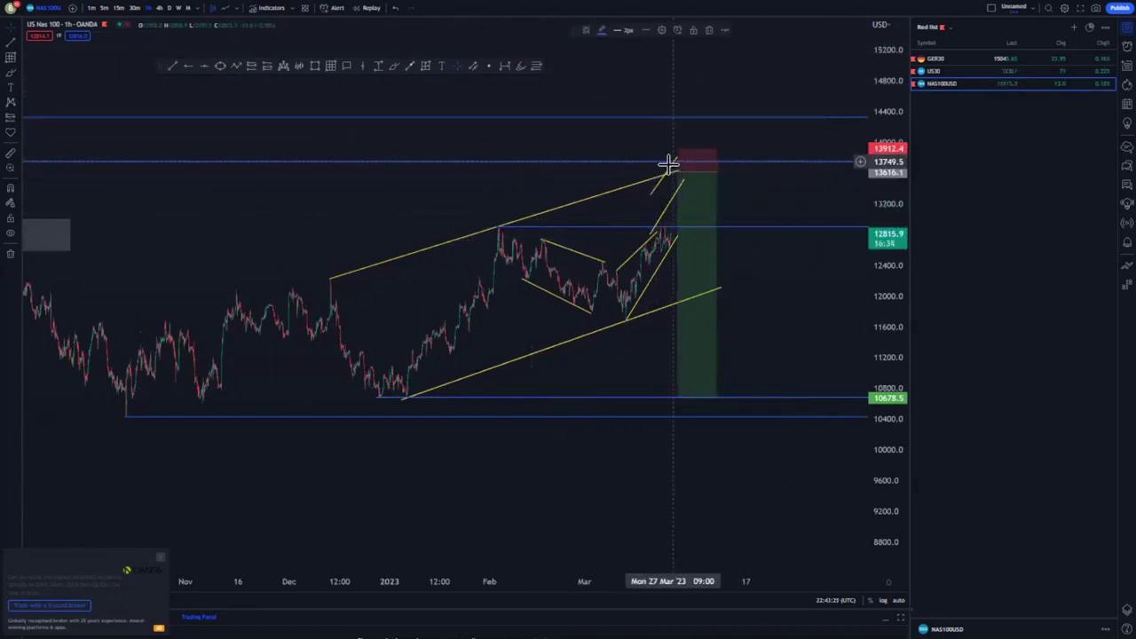
pyautogui.click(672, 167)
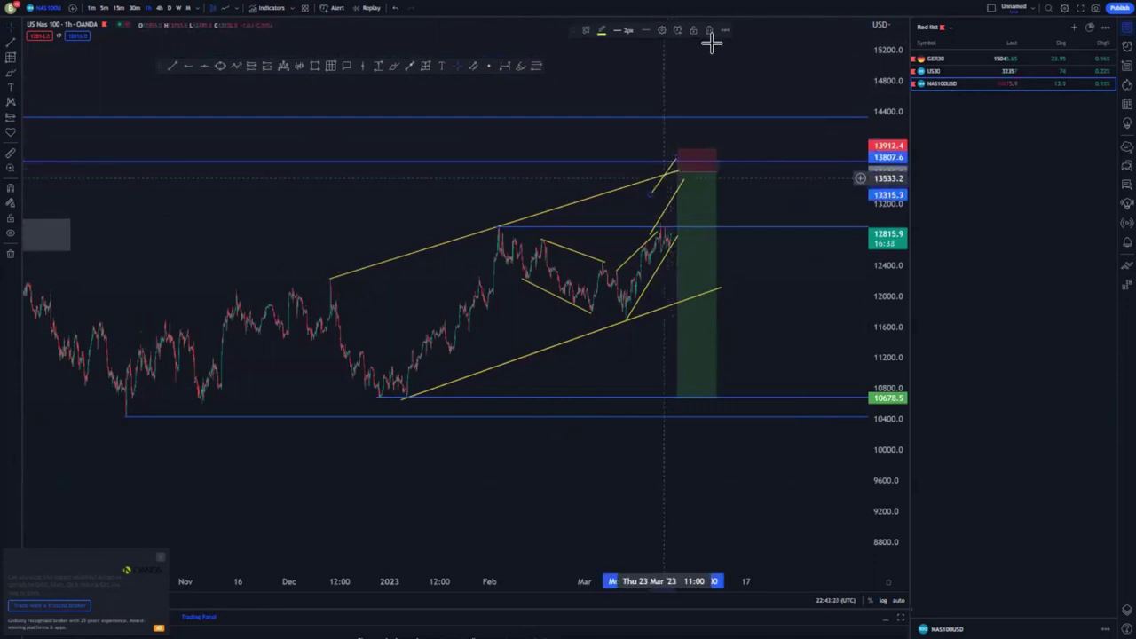
pyautogui.click(709, 31)
pyautogui.click(670, 202)
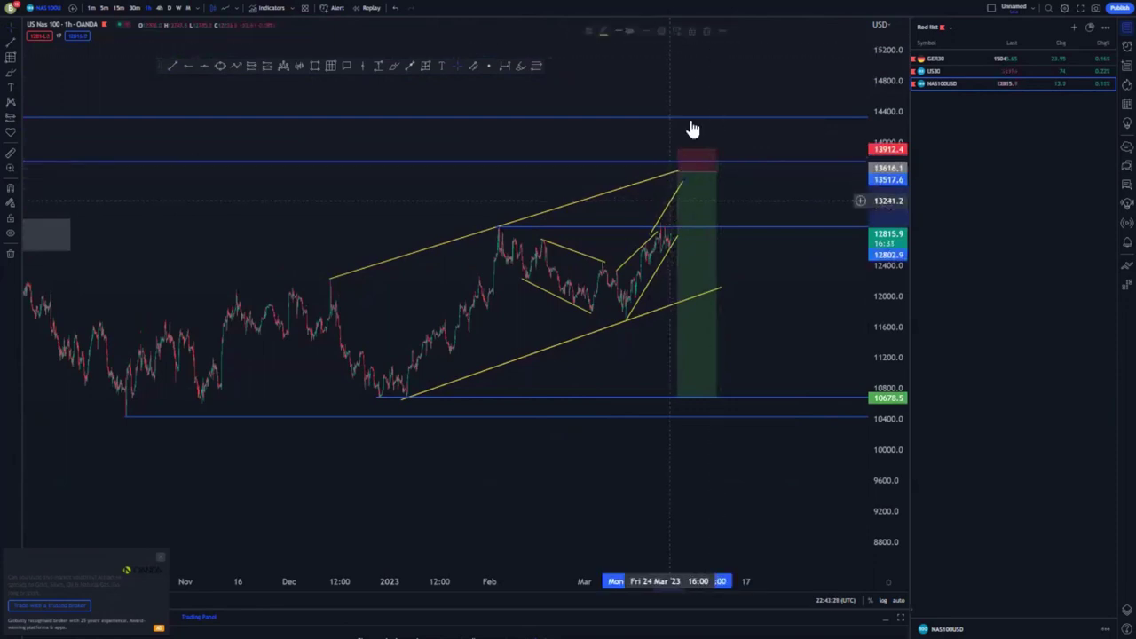
pyautogui.click(707, 30)
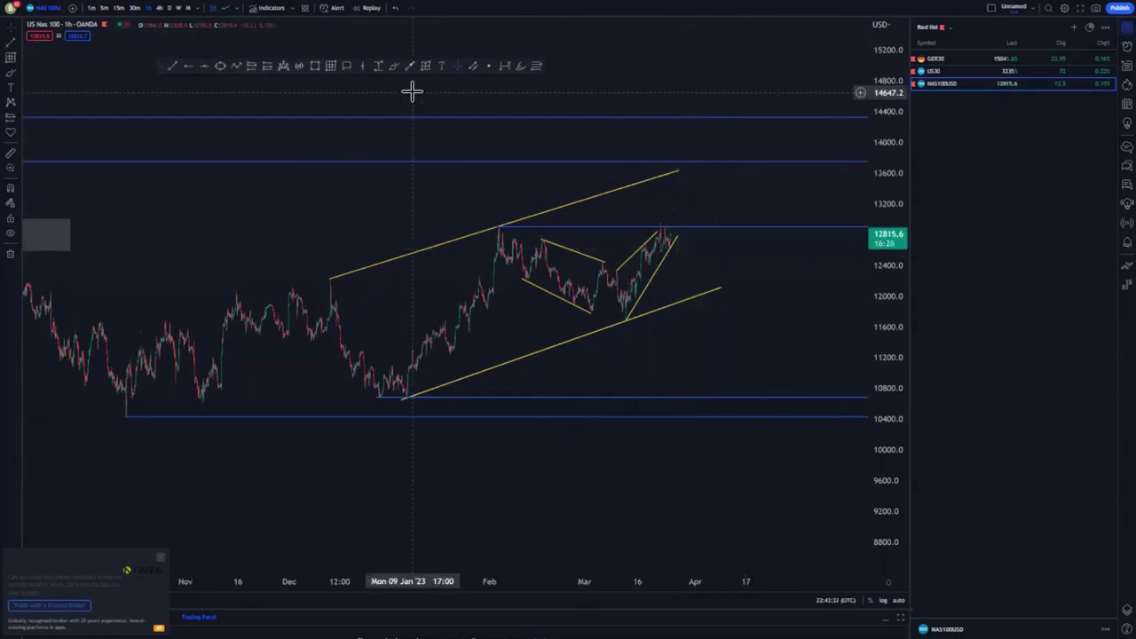
pyautogui.scroll(3, 585, 290)
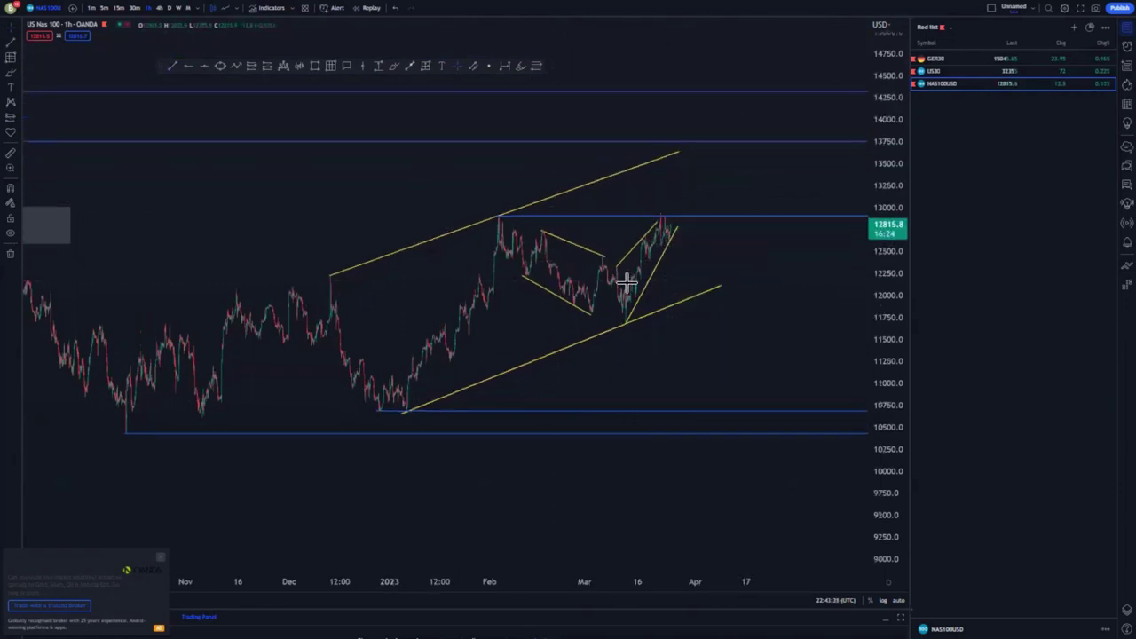
pyautogui.scroll(2, 584, 291)
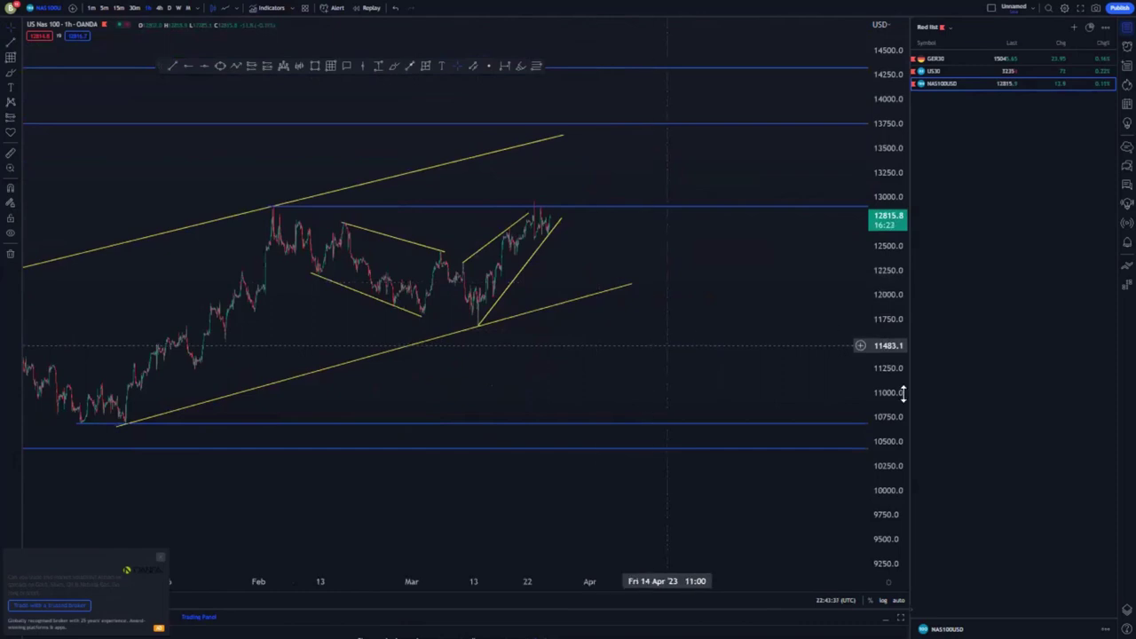
pyautogui.moveTo(904, 394); pyautogui.dragTo(774, 285)
pyautogui.moveTo(678, 313); pyautogui.dragTo(748, 393)
pyautogui.scroll(3, 564, 286)
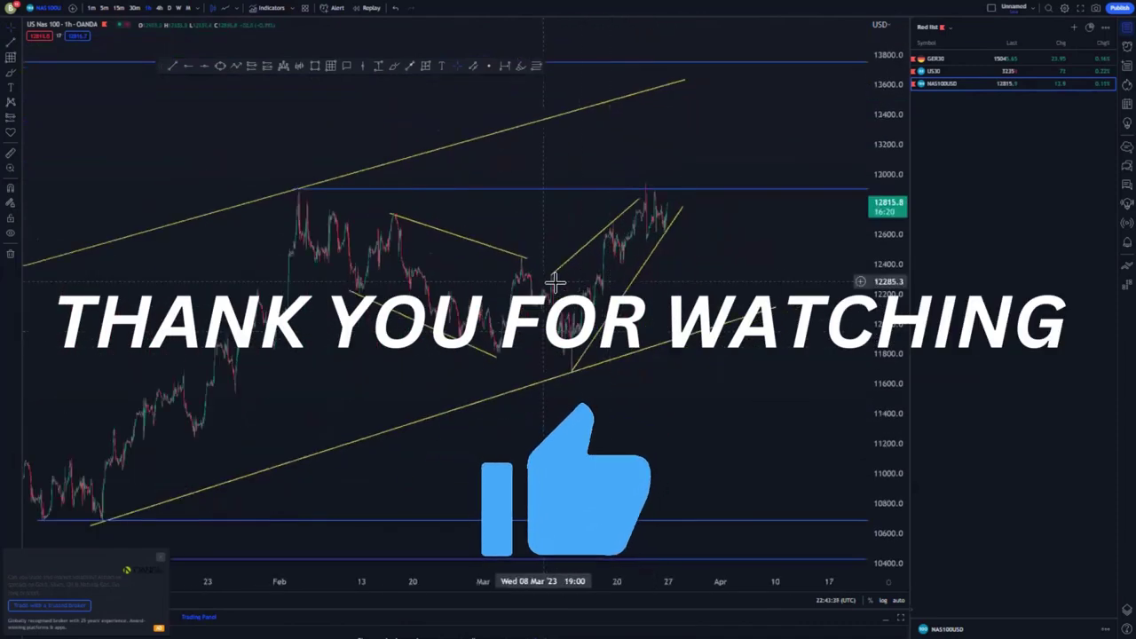